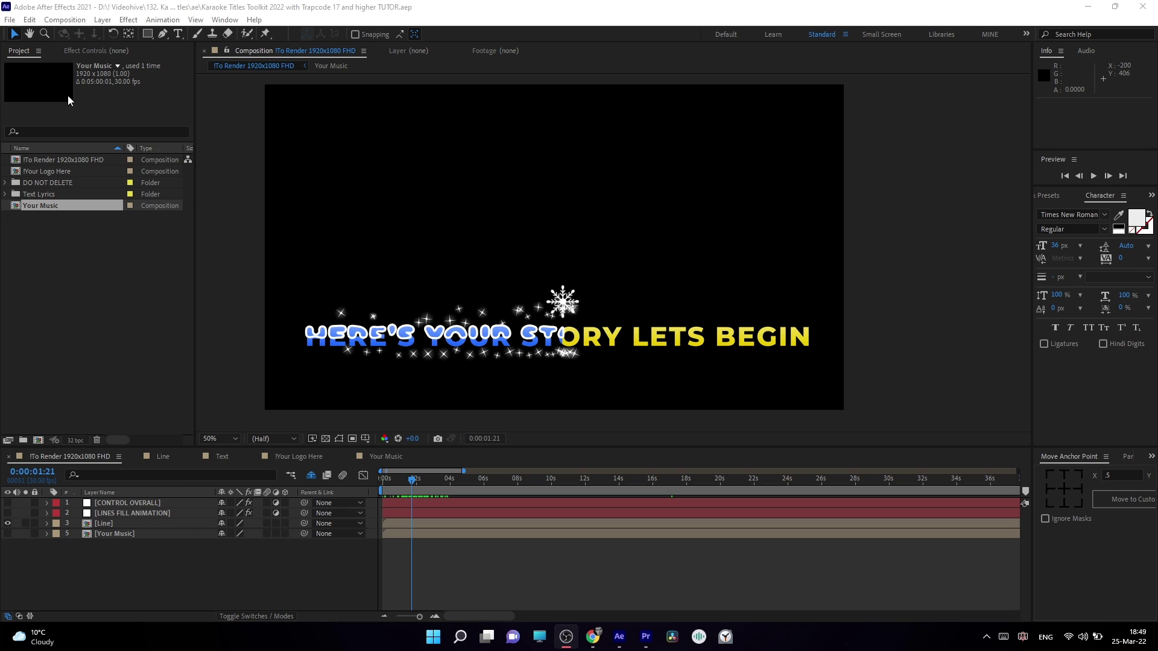
- Import the-score-legend.mp3 into the project
left_click(11, 20)
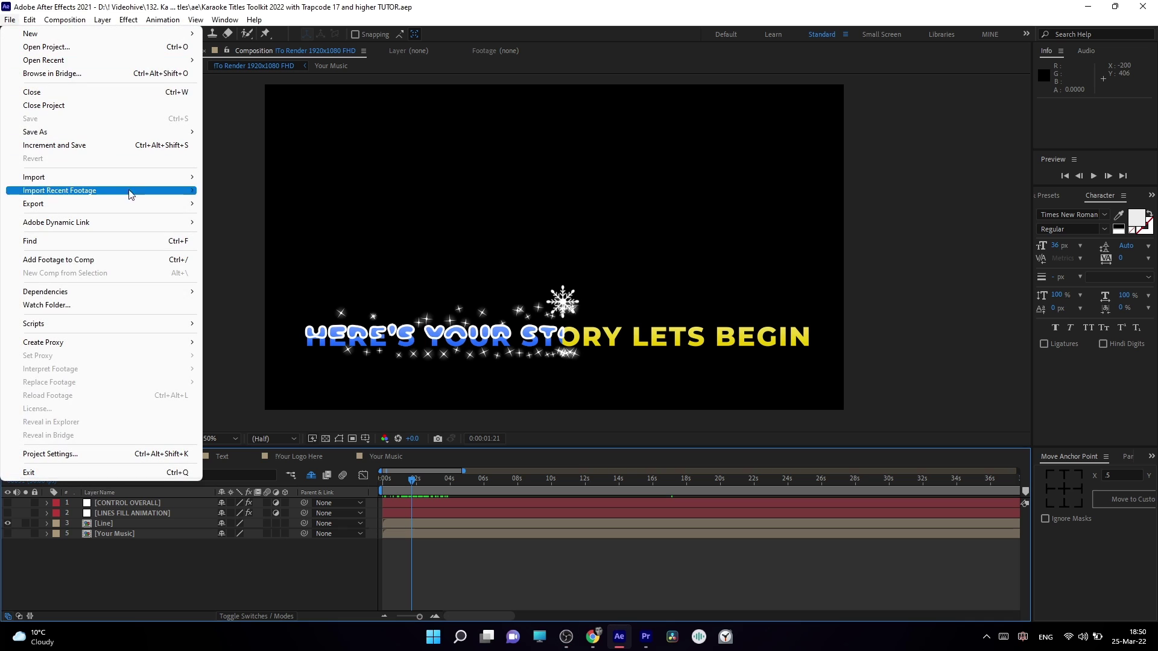
mouse_move(167, 179)
left_click(219, 176)
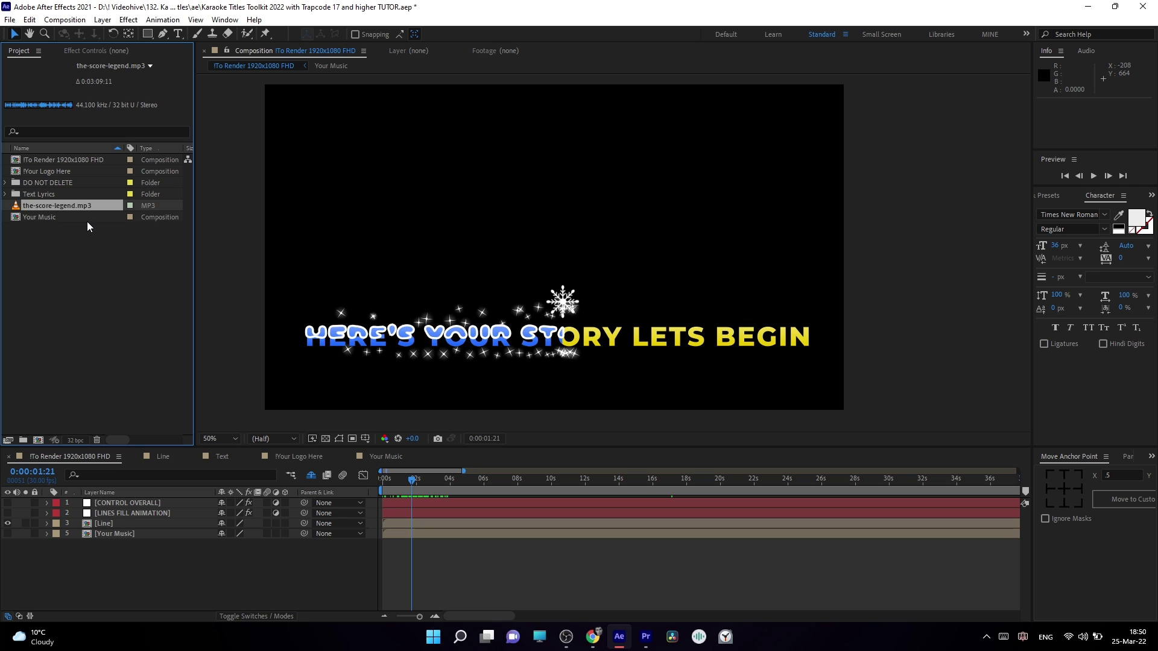
- Open the Your Music composition and add the-score-legend.mp3 as a layer
left_click(46, 218)
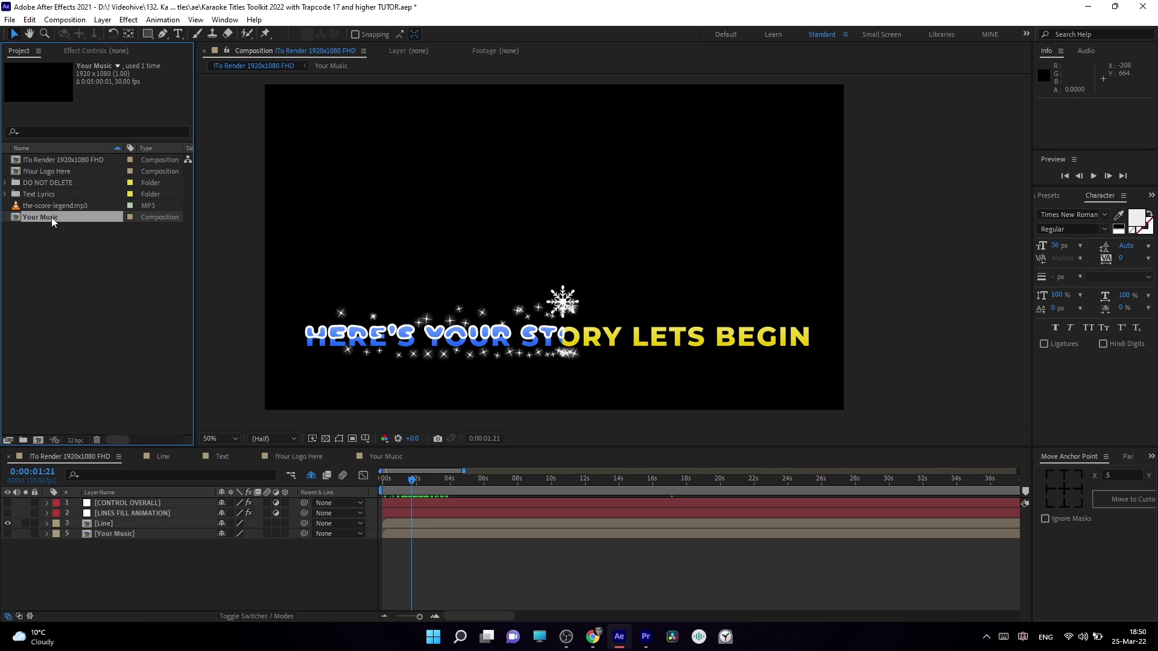
double_click(52, 217)
left_click_drag(52, 205, 176, 537)
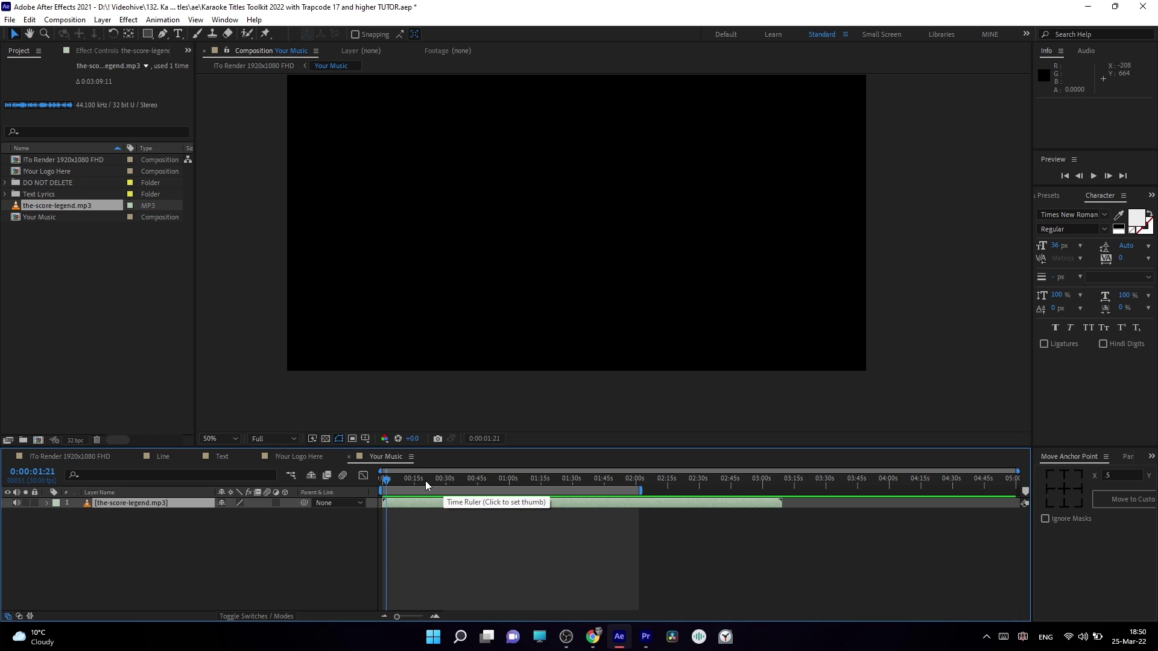
- Back in the !To Render 1920x1080 FHD comp, show the CONTROL OVERALL layer's effect controls
left_click(91, 458)
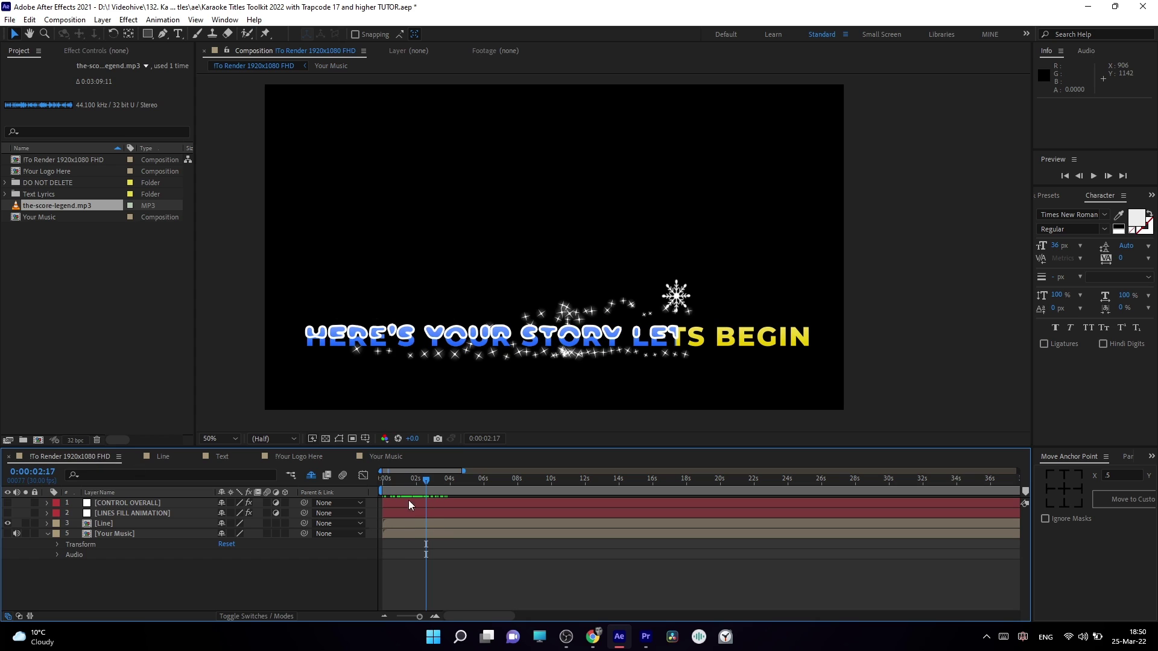
left_click(48, 533)
left_click(123, 504)
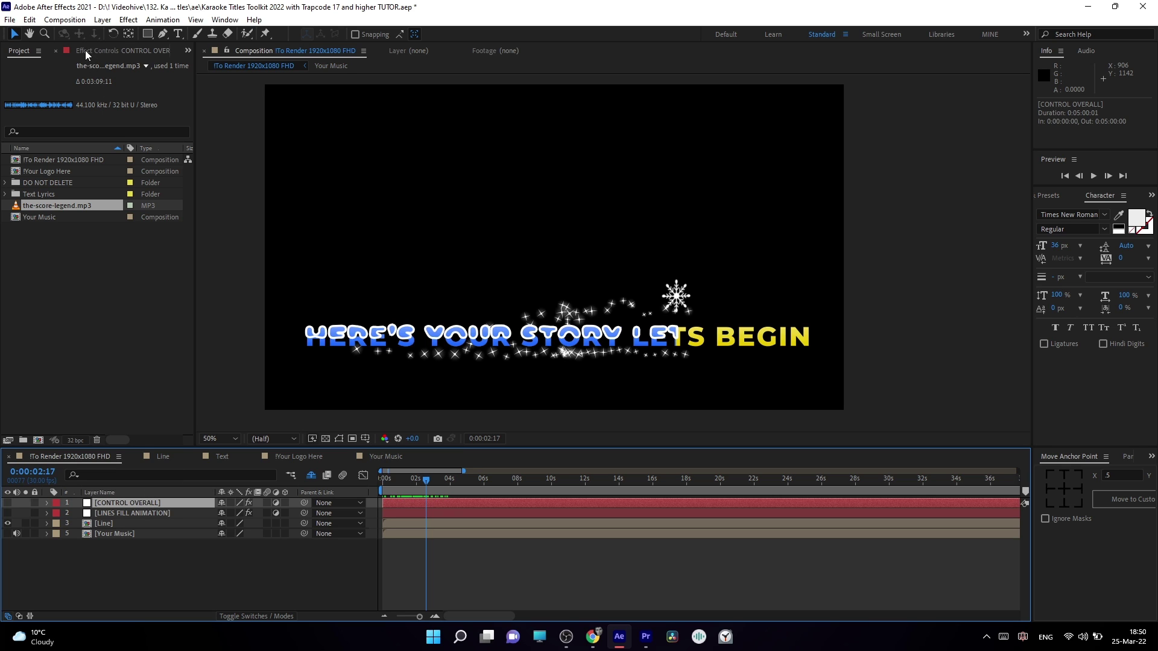
left_click(107, 53)
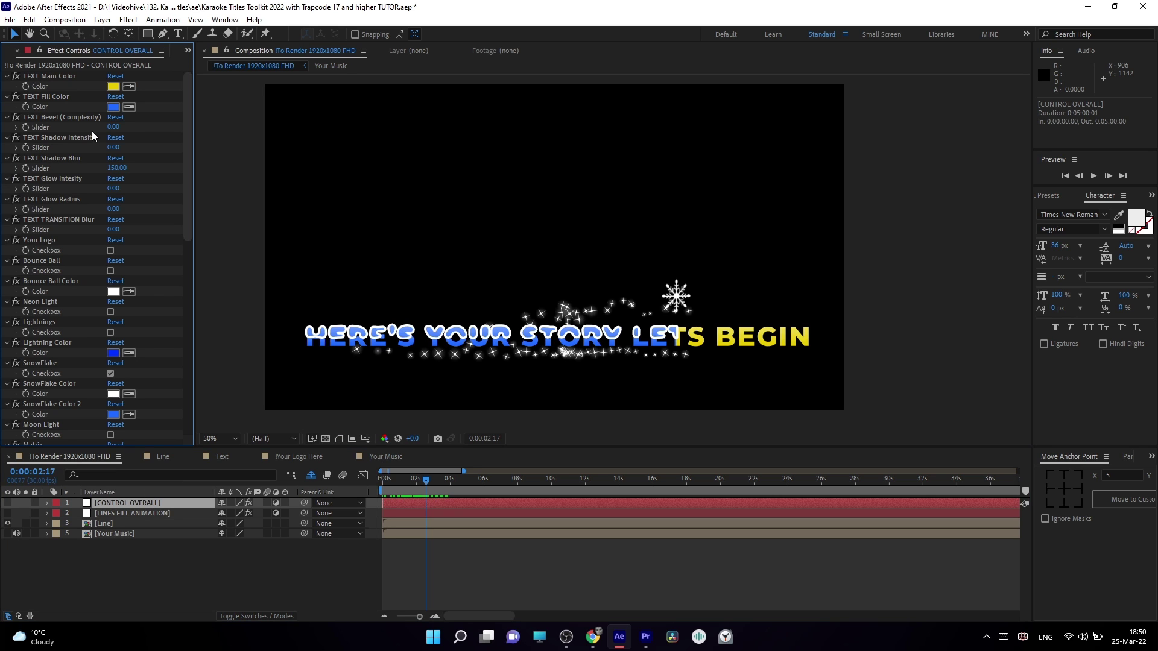
scroll(151, 309, "down", 4)
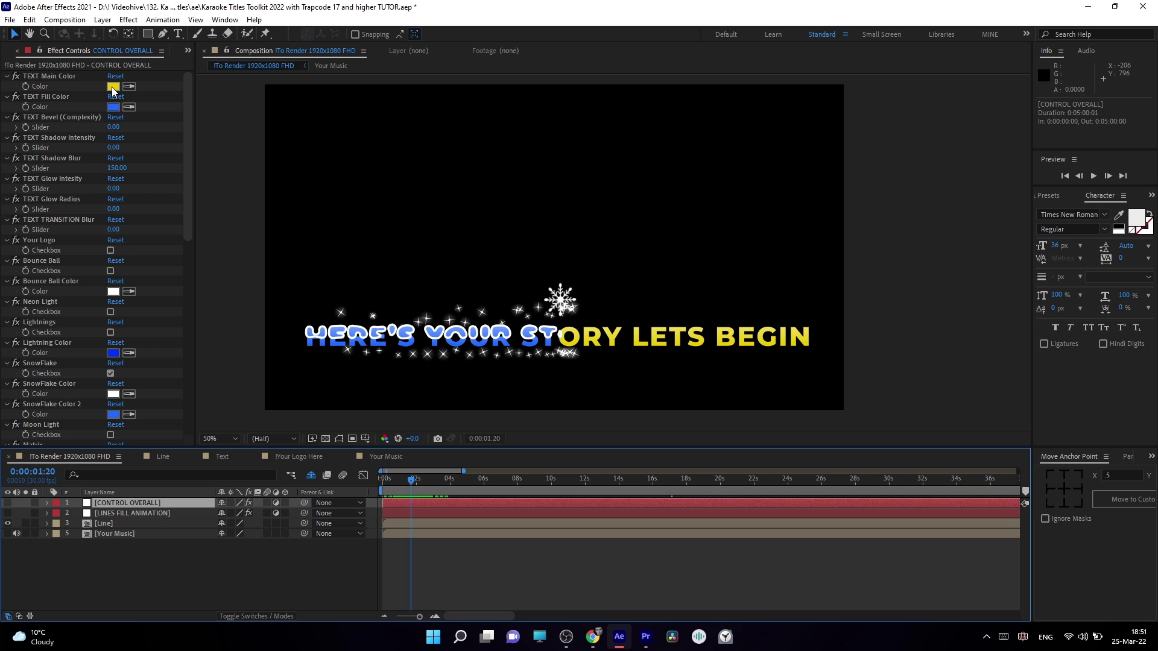
- Preview purple and green for the text Main and Fill colours, cancelling both to keep yellow
left_click(114, 91)
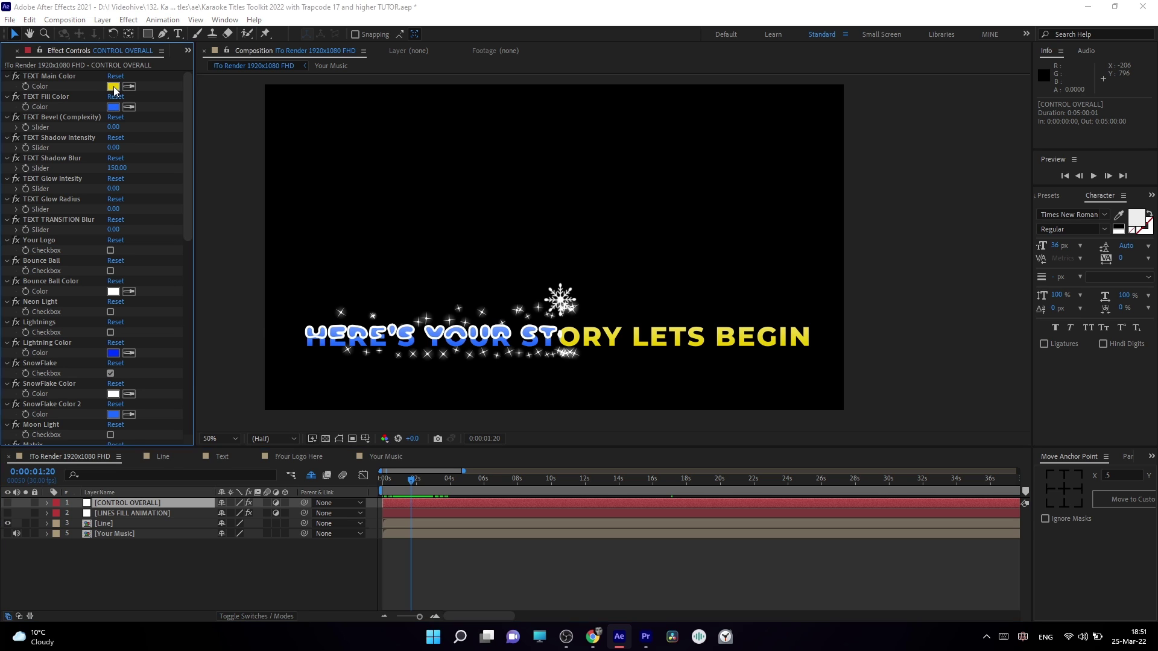
left_click(188, 377)
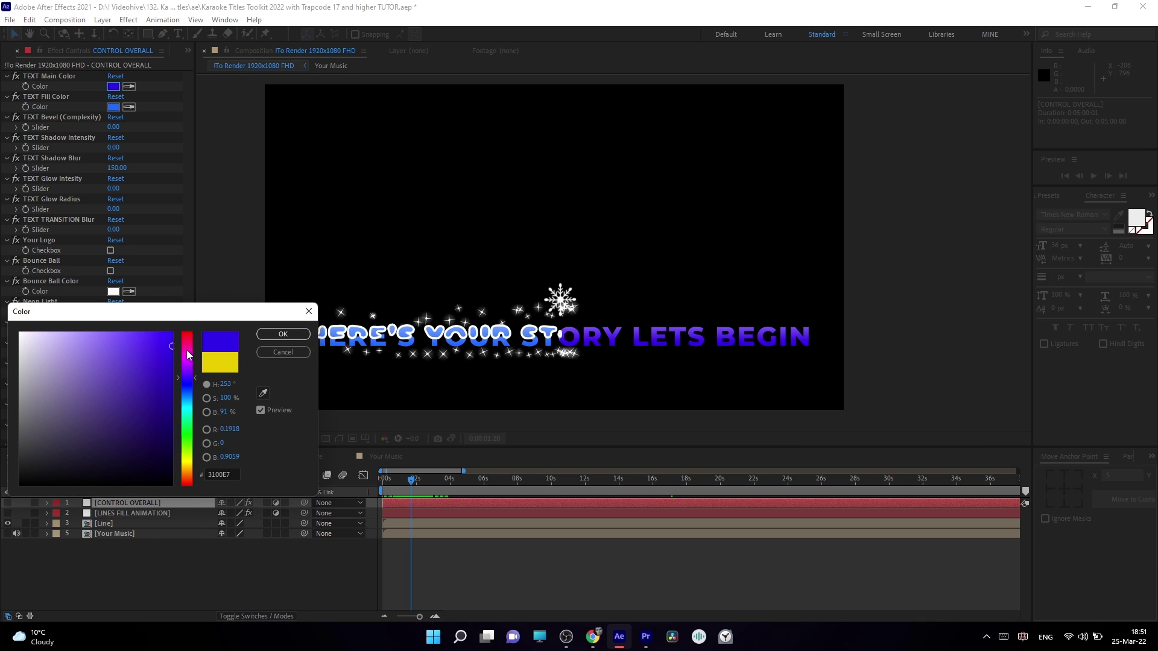
left_click(187, 439)
key("Escape")
left_click(113, 107)
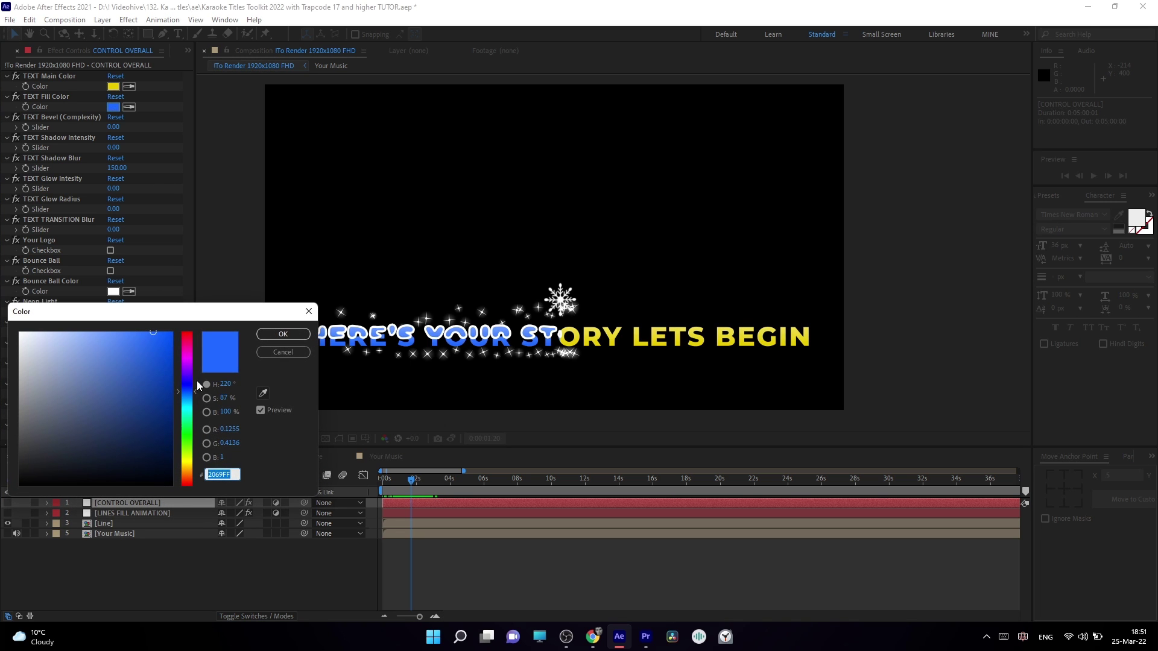
left_click(187, 434)
key("Escape")
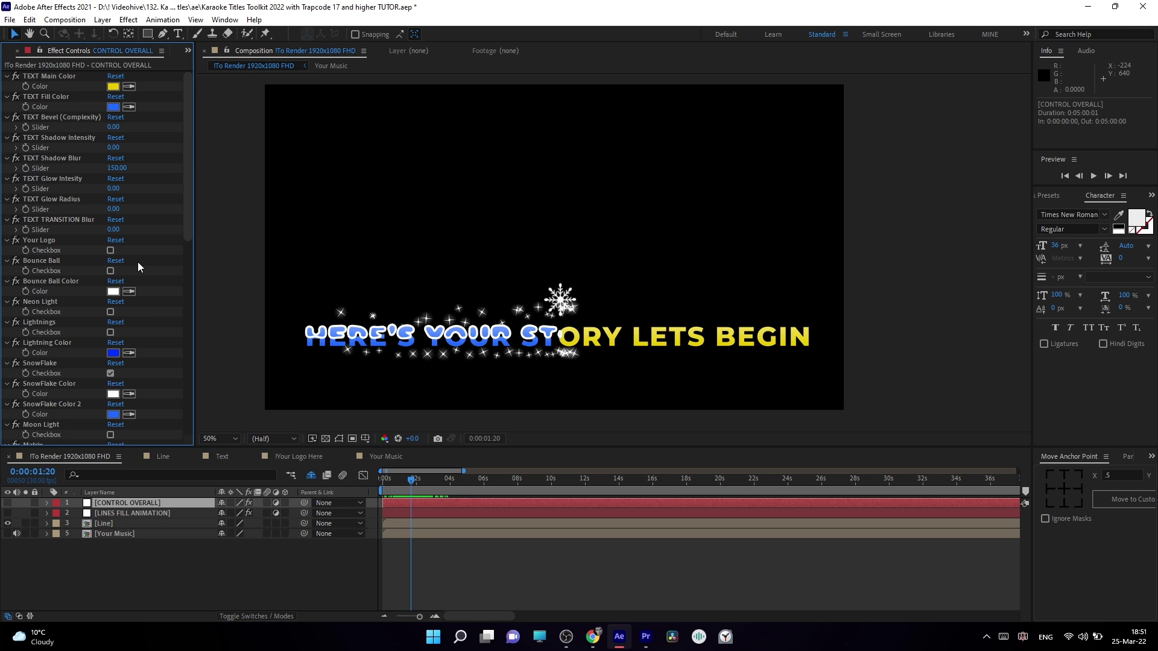
left_click_drag(189, 148, 116, 139)
- Turn off the SnowFlake particles
left_click(73, 117)
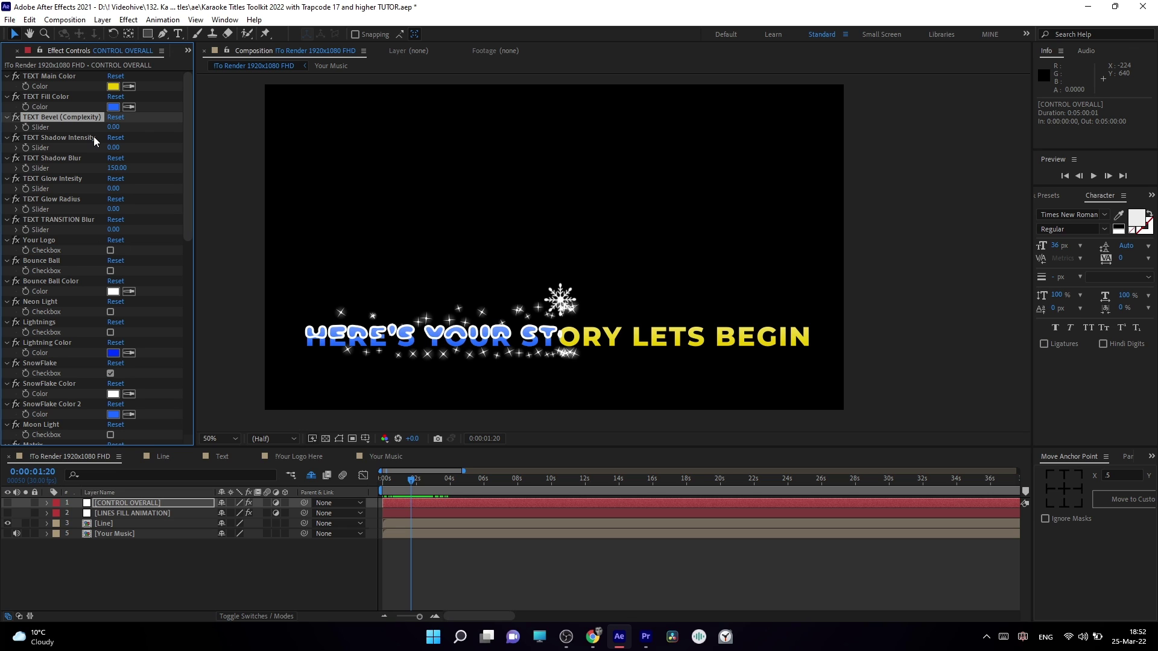
scroll(175, 236, "down", 5)
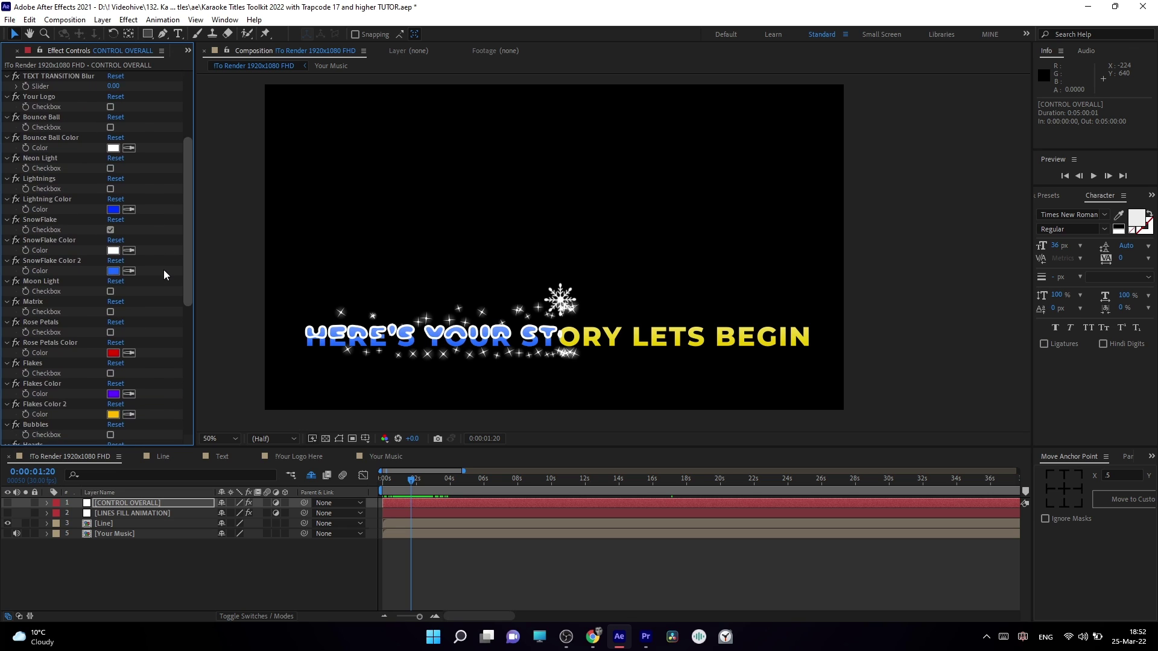
left_click(110, 230)
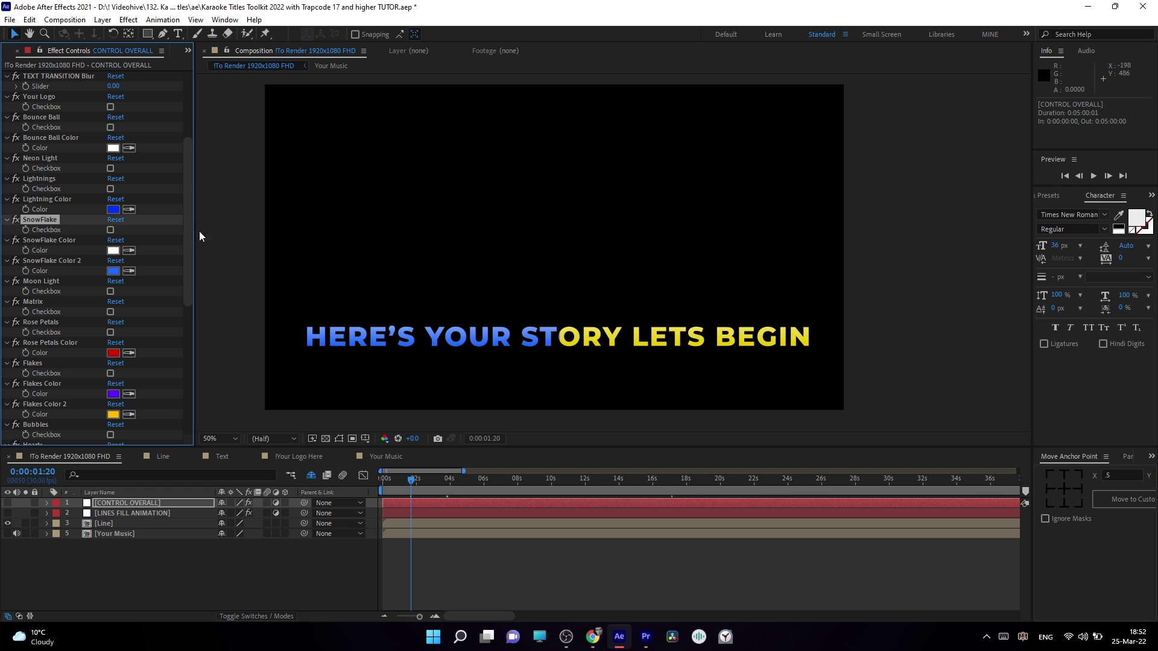
scroll(92, 128, "up", 5)
- Set TEXT Bevel complexity to 5 and zoom in on the title to inspect it
left_click(113, 128)
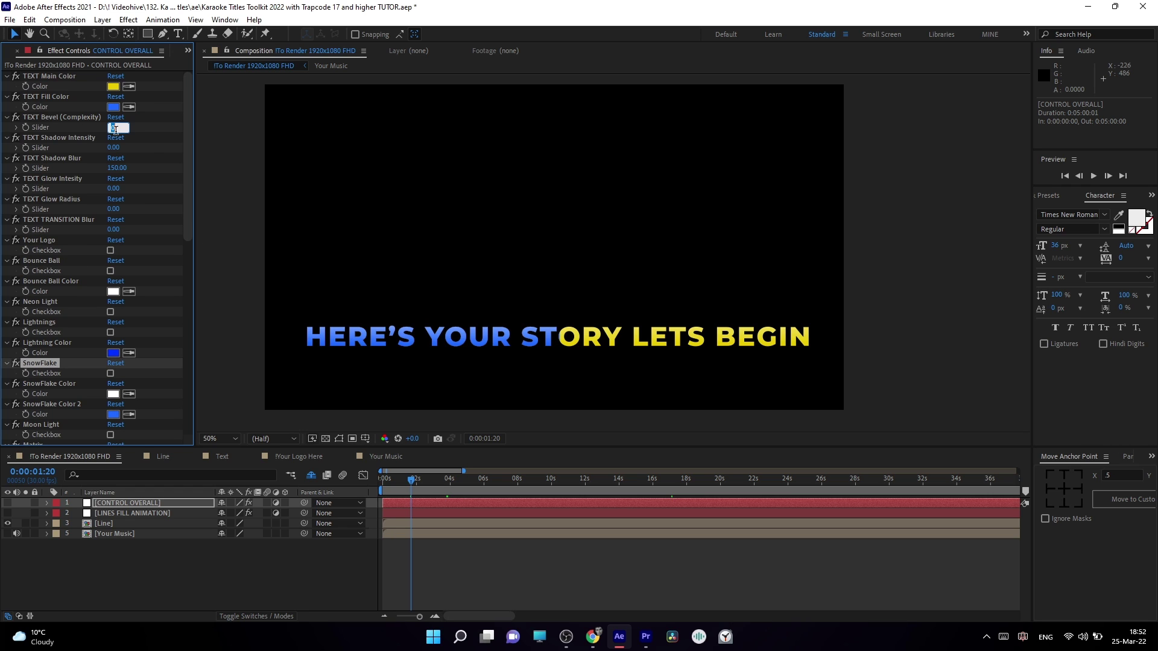
type("5")
key("Return")
key("period")
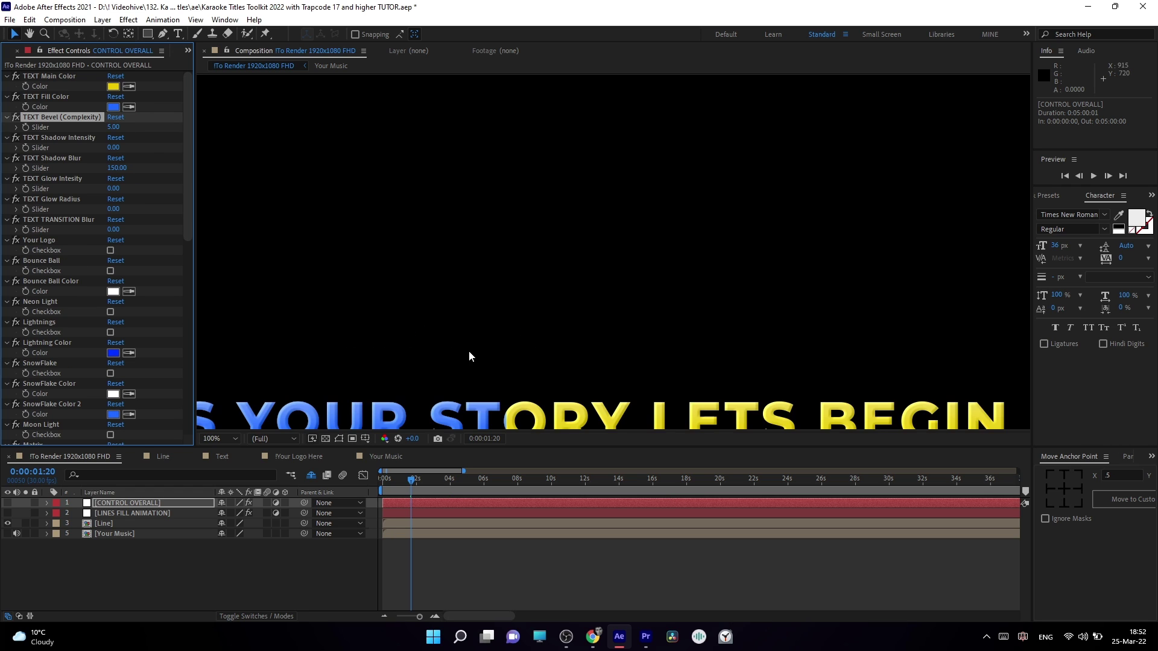
left_click_drag(480, 375, 516, 232)
key("period")
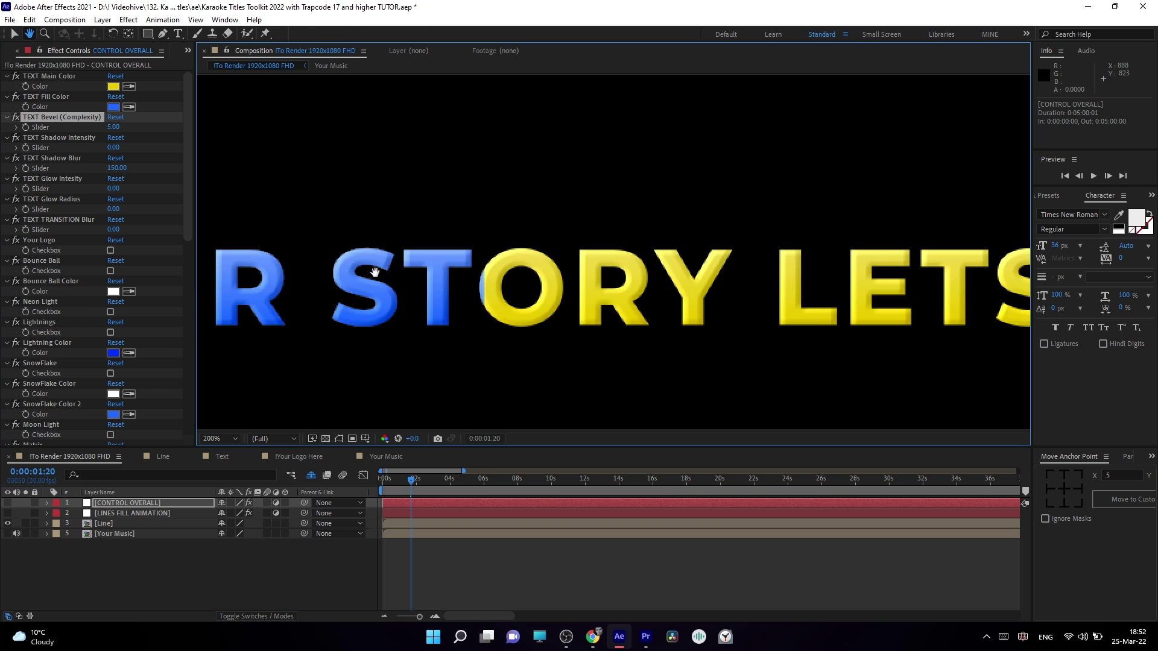
left_click_drag(390, 277, 463, 279)
key("v")
- Try bevel complexity 10, reset it to 0, and raise TEXT Shadow Intensity to 22
left_click(113, 127)
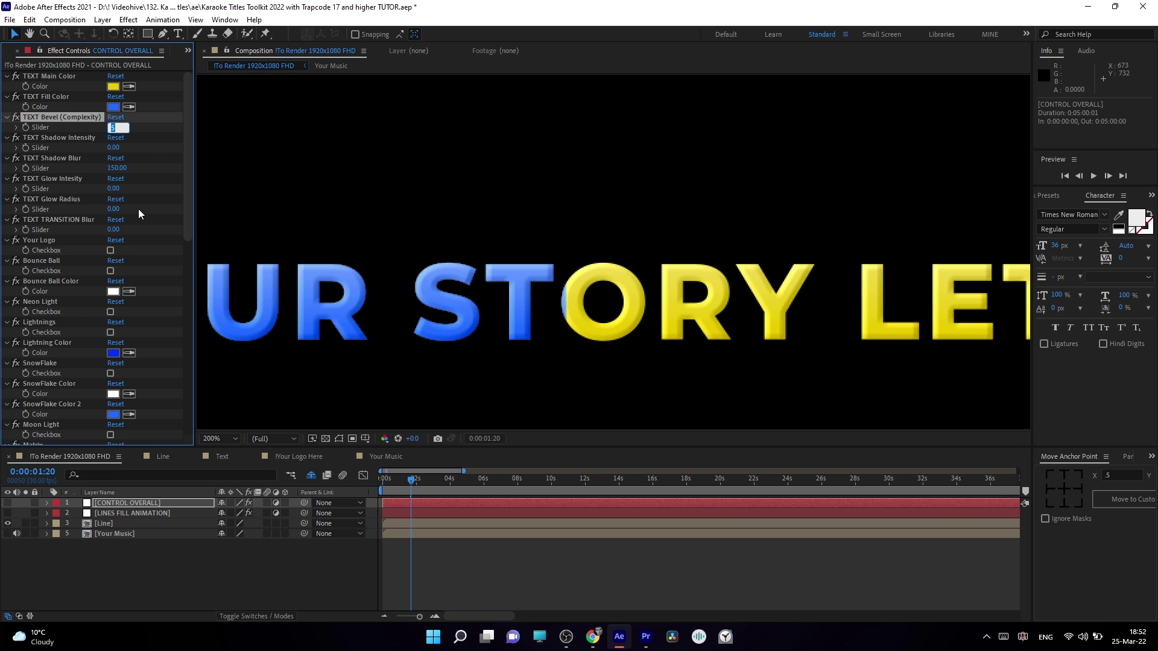
type("10")
key("Return")
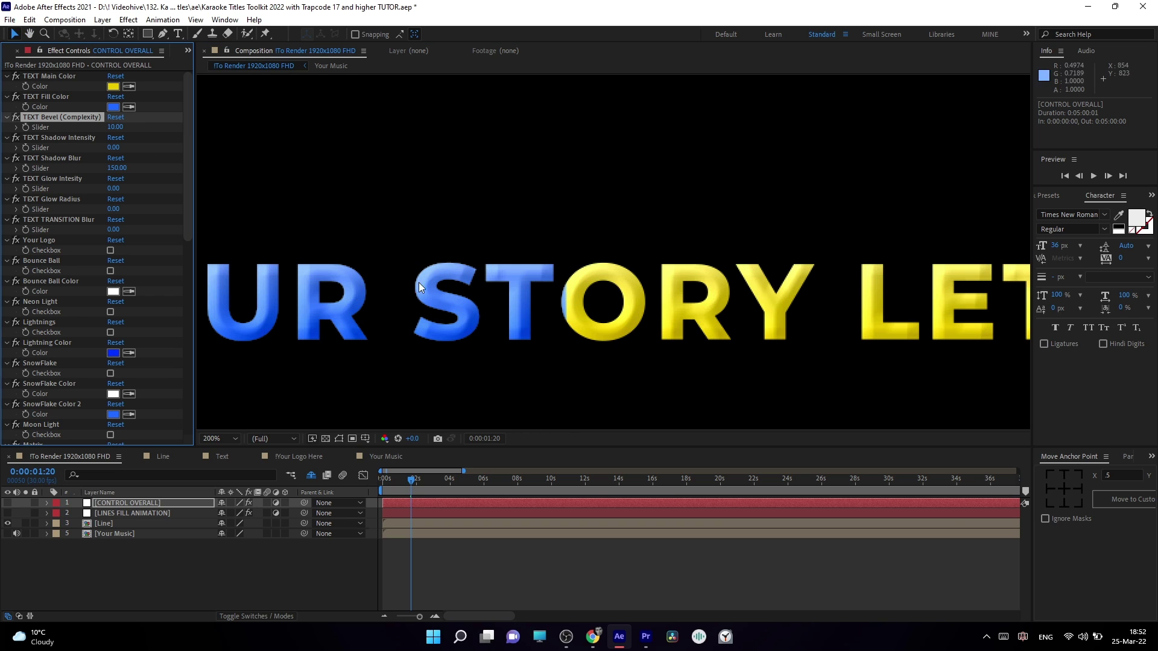
left_click(115, 117)
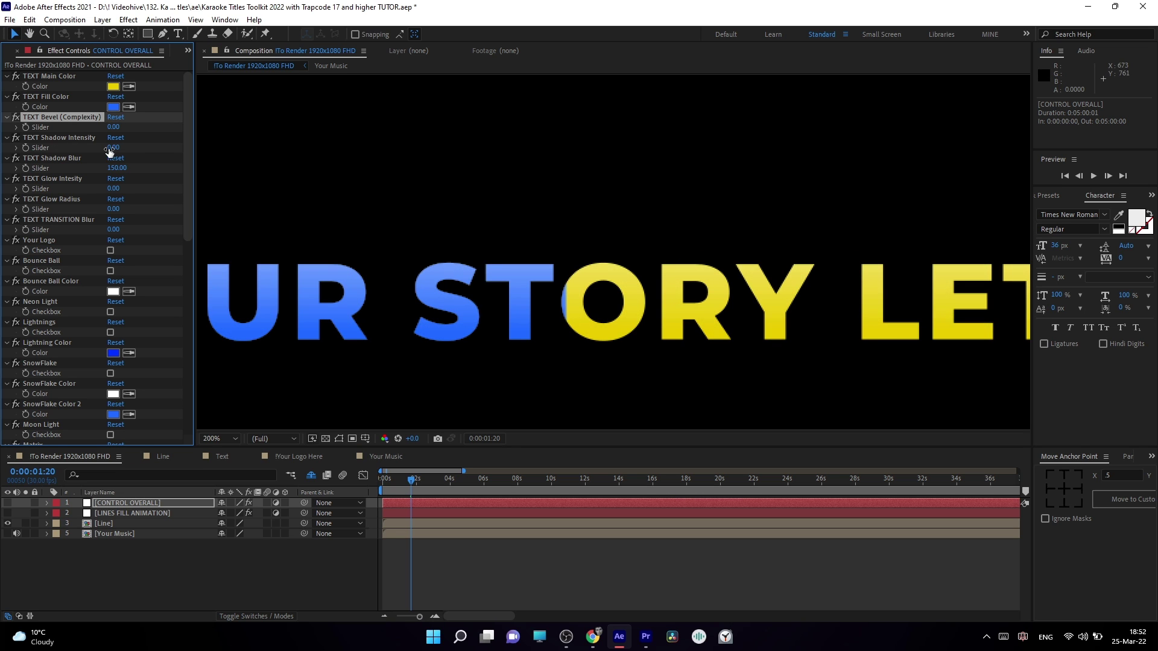
left_click_drag(114, 147, 124, 149)
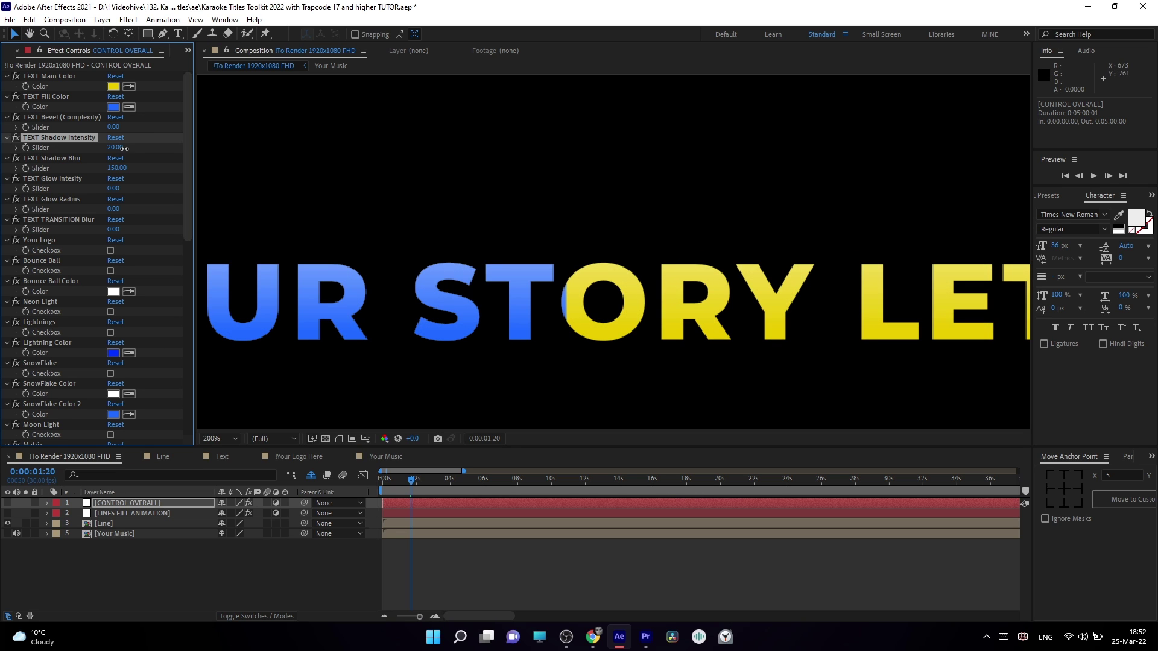
- Show the transparency grid and test shadow intensity and blur, leaving both at 0
left_click(325, 439)
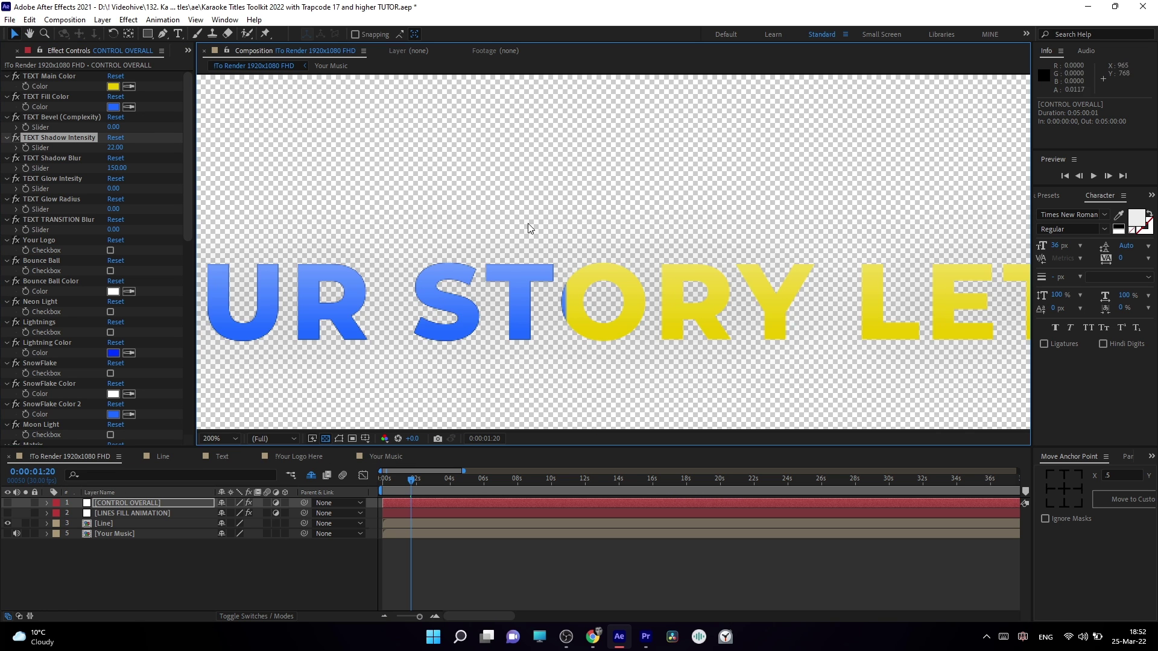
left_click_drag(115, 147, 184, 150)
left_click_drag(116, 168, 42, 175)
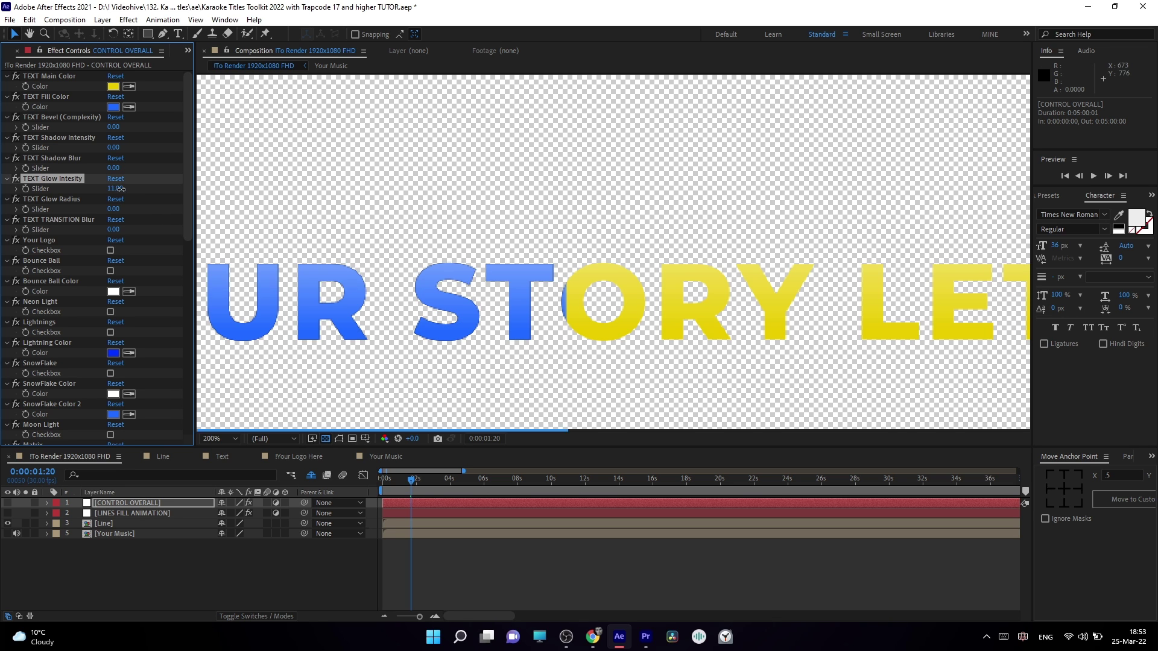
- Set TEXT Glow Radius to 22, try Glow Intensity 10, then return it to 0
mouse_move(115, 189)
left_mouse_down()
mouse_move(112, 210)
mouse_move(125, 209)
left_mouse_up()
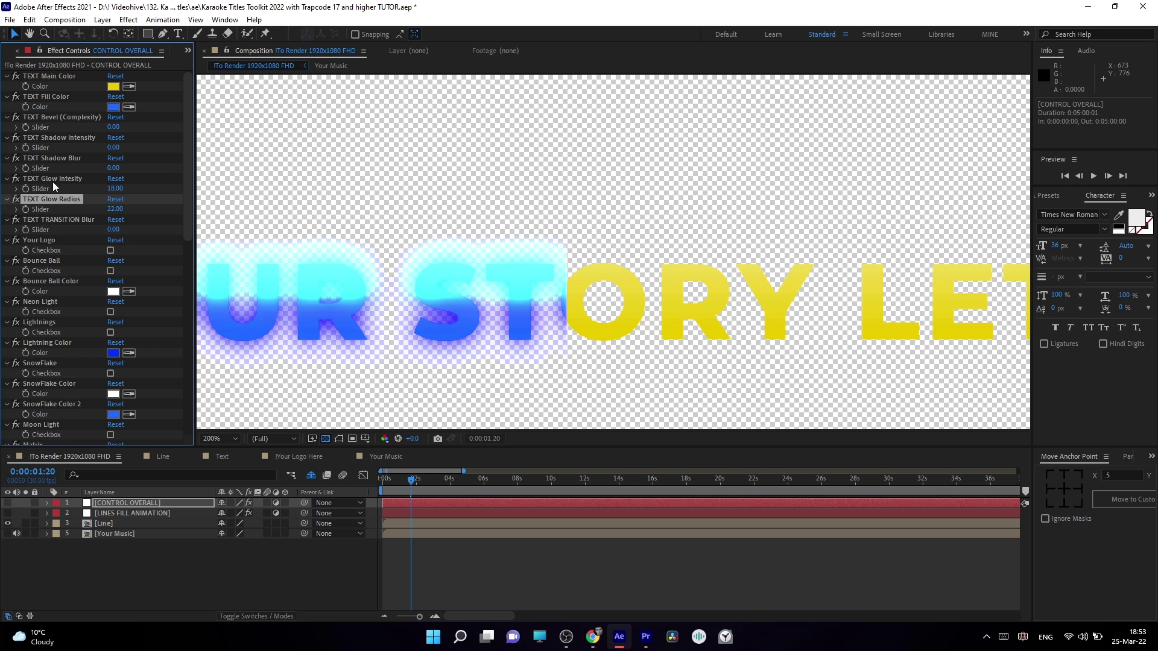
left_click(116, 189)
type("10")
key("Return")
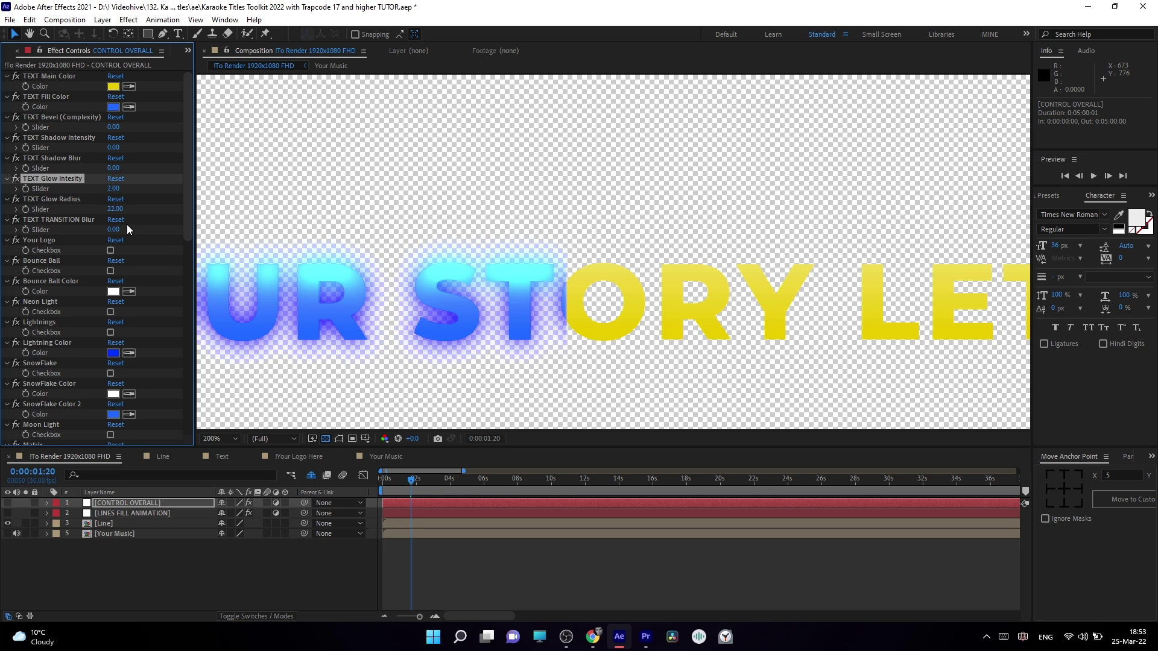
left_click(112, 189)
type("0")
key("Return")
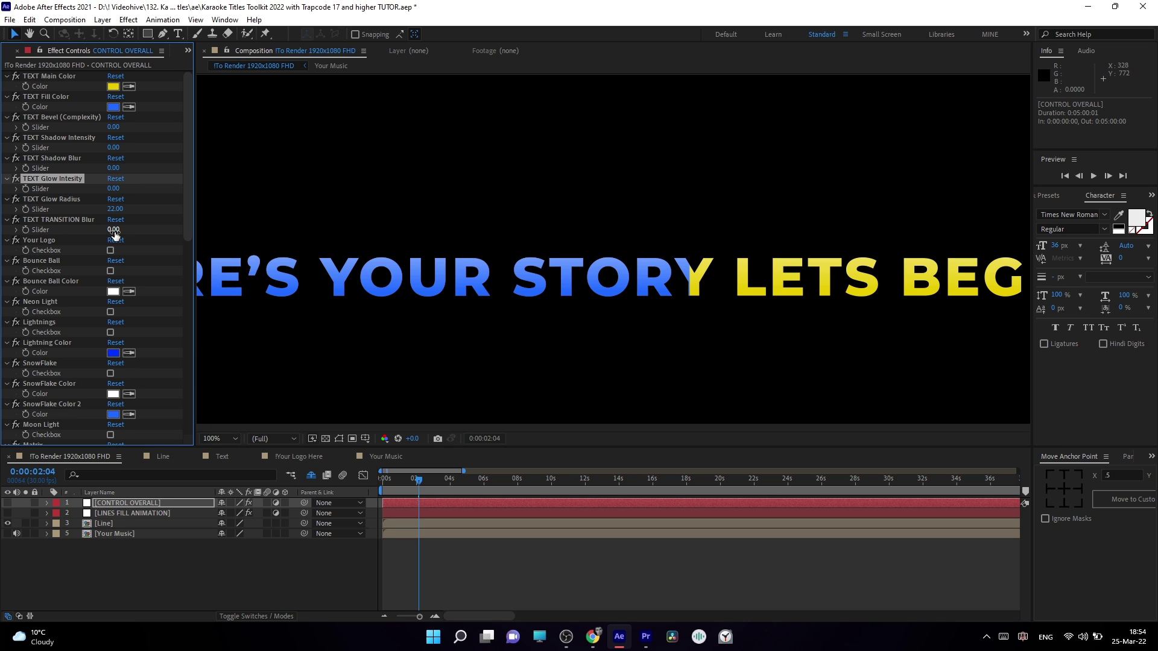
- Set TEXT TRANSITION Blur to 0 and view the title at 200% around 0:00:01:17
left_click(113, 229)
type("0")
key("Return")
key("period")
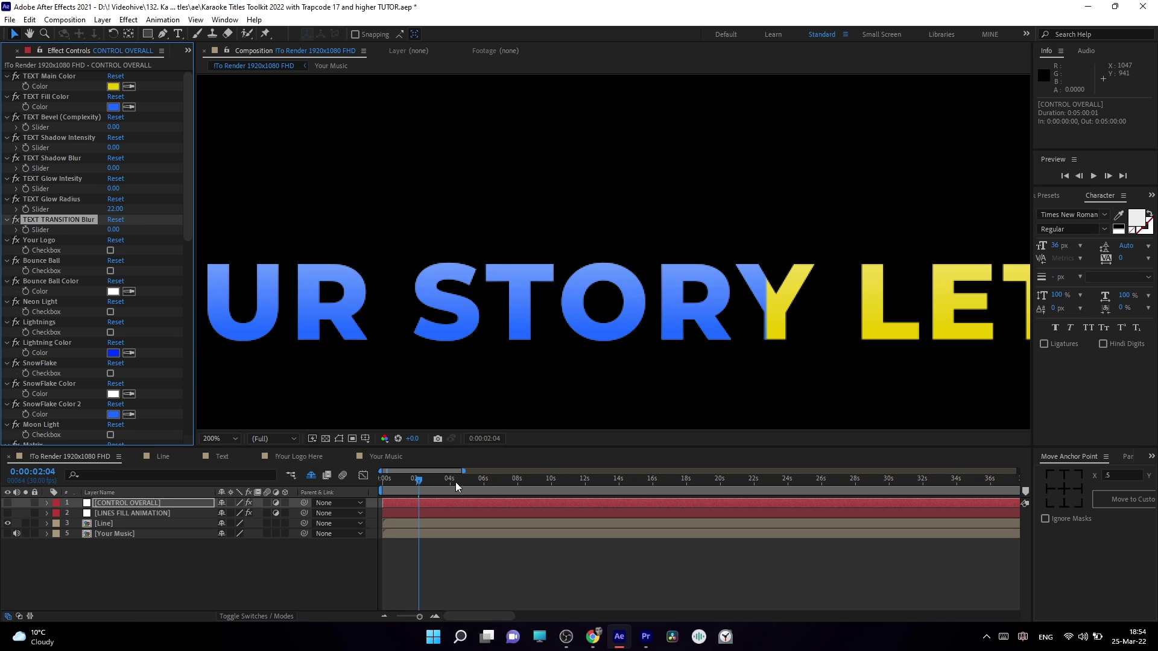
left_click_drag(418, 483, 412, 486)
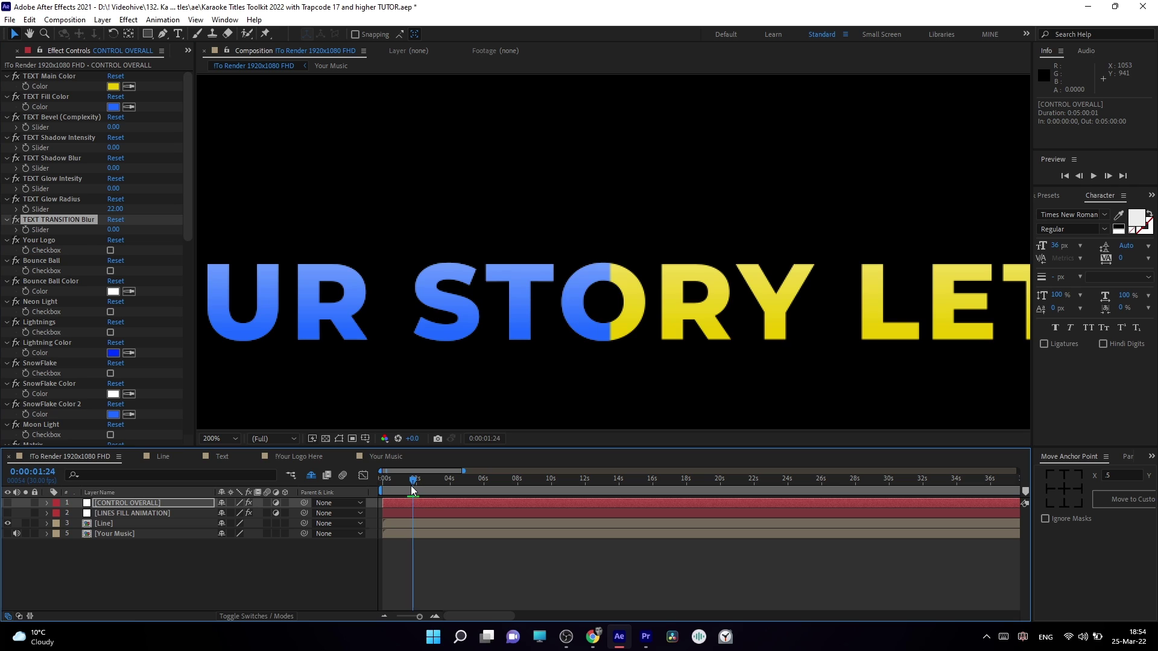
- Set TEXT TRANSITION Blur to 15 and switch on Neon Light
left_click(114, 230)
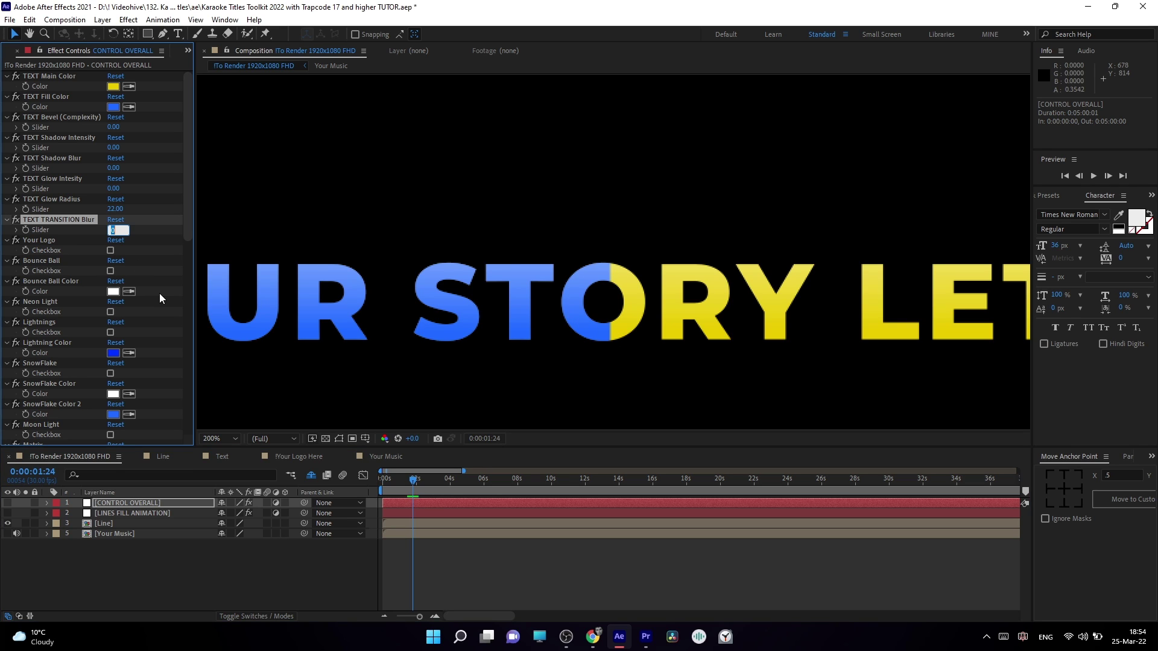
type("15")
key("Return")
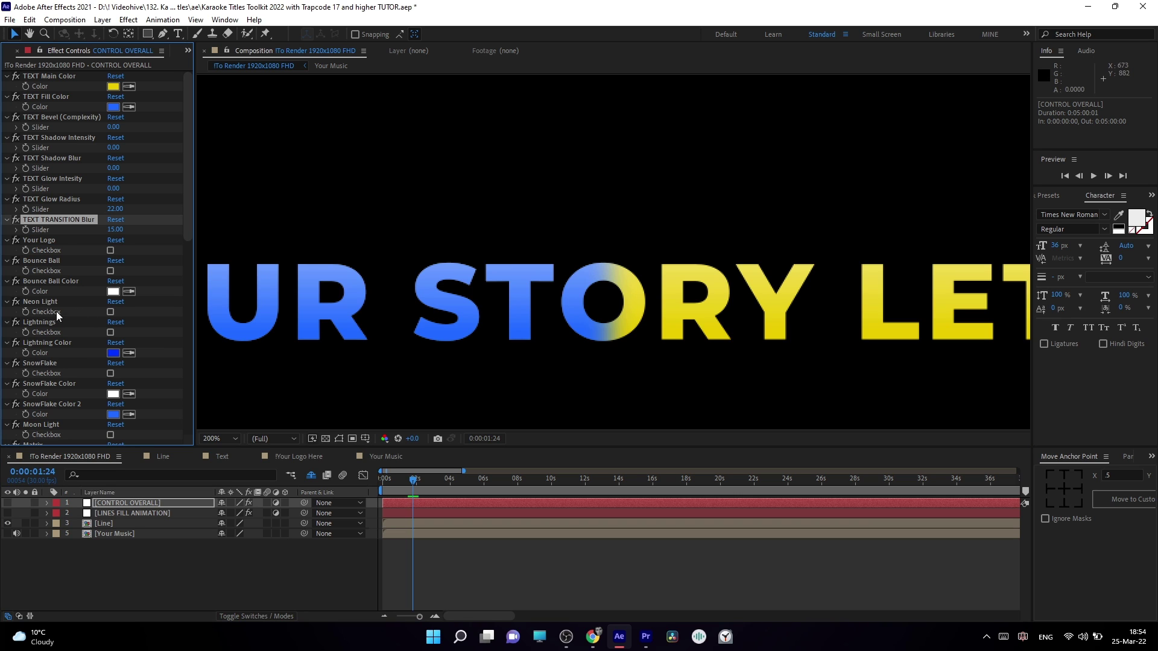
left_click(111, 311)
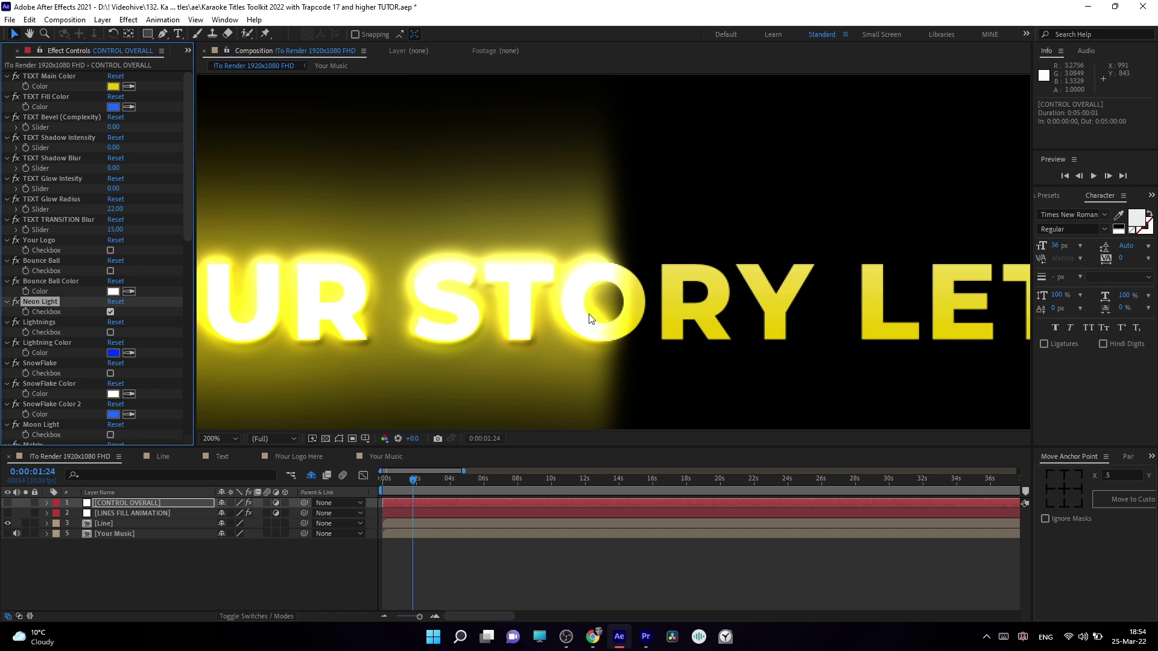
- Turn off Neon Light and open the Your Logo Here composition
left_click(110, 312)
left_click(49, 240)
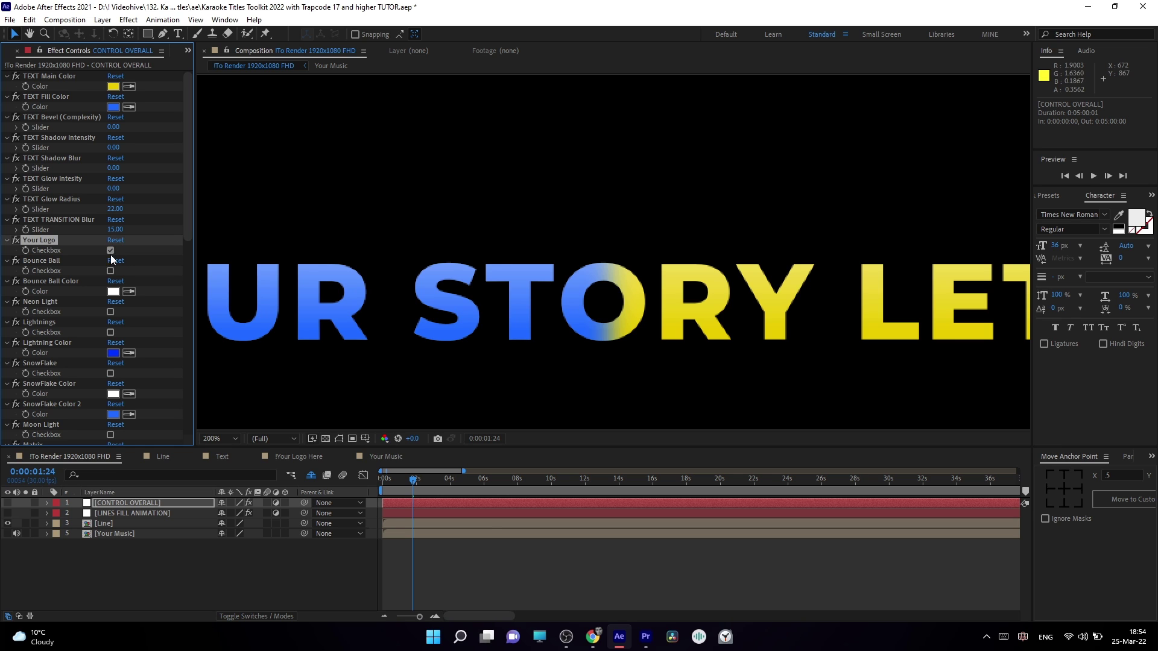
left_click(3, 51)
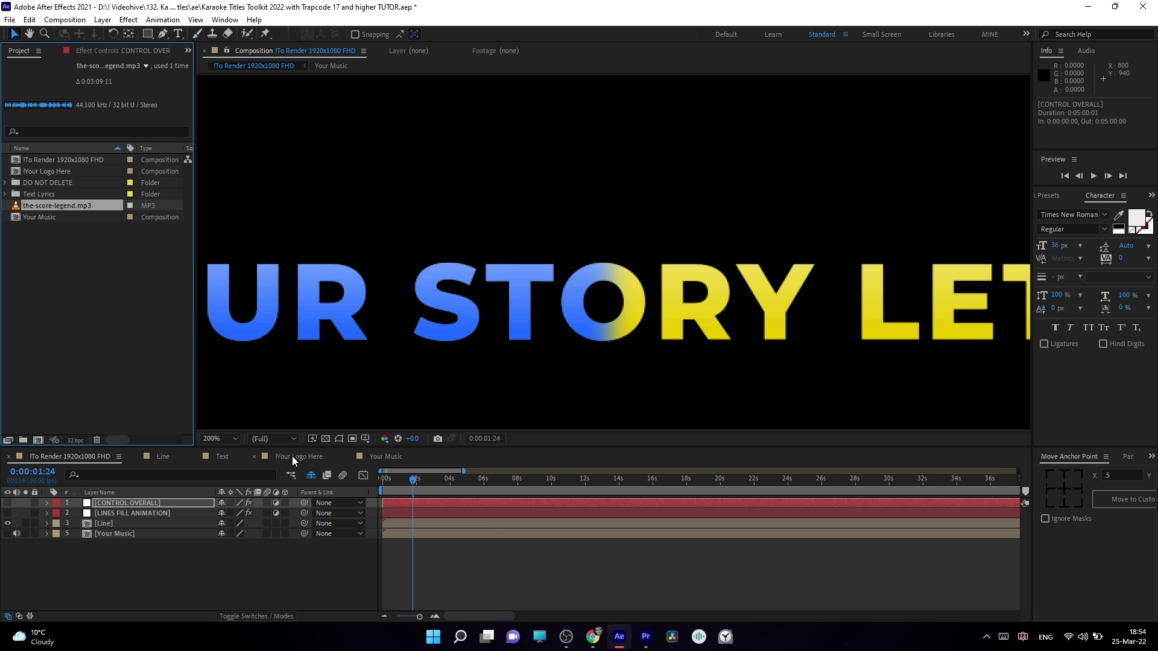
left_click(294, 457)
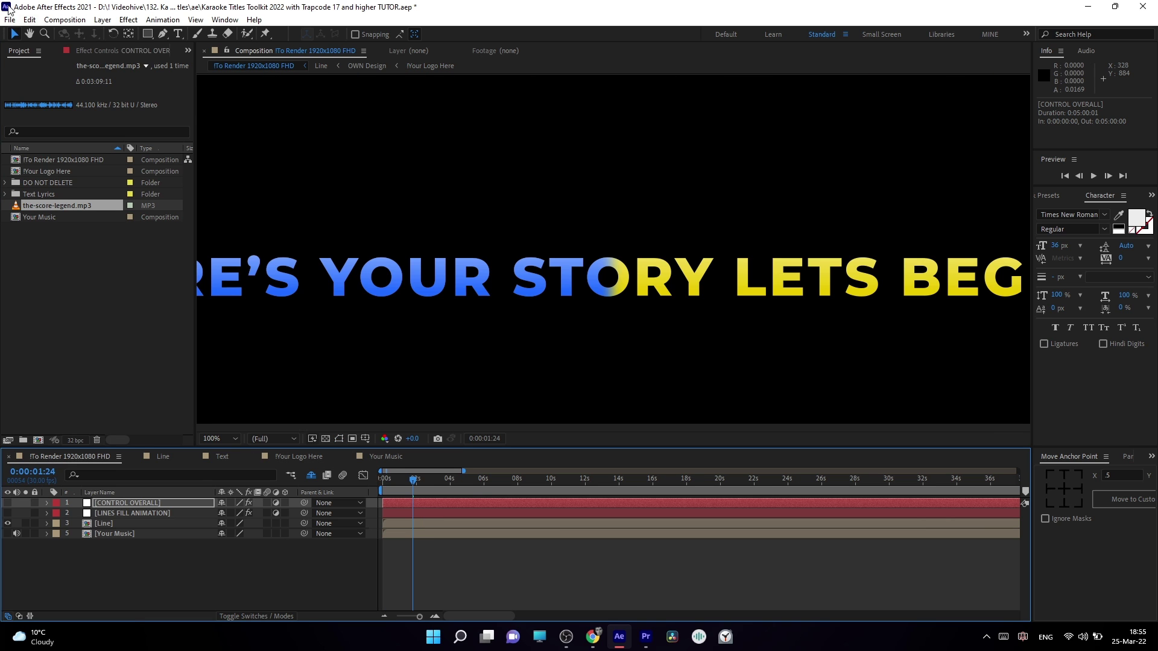
- Import envato-solo-white.png into Your Logo Here and scale it to 12%
left_click(10, 19)
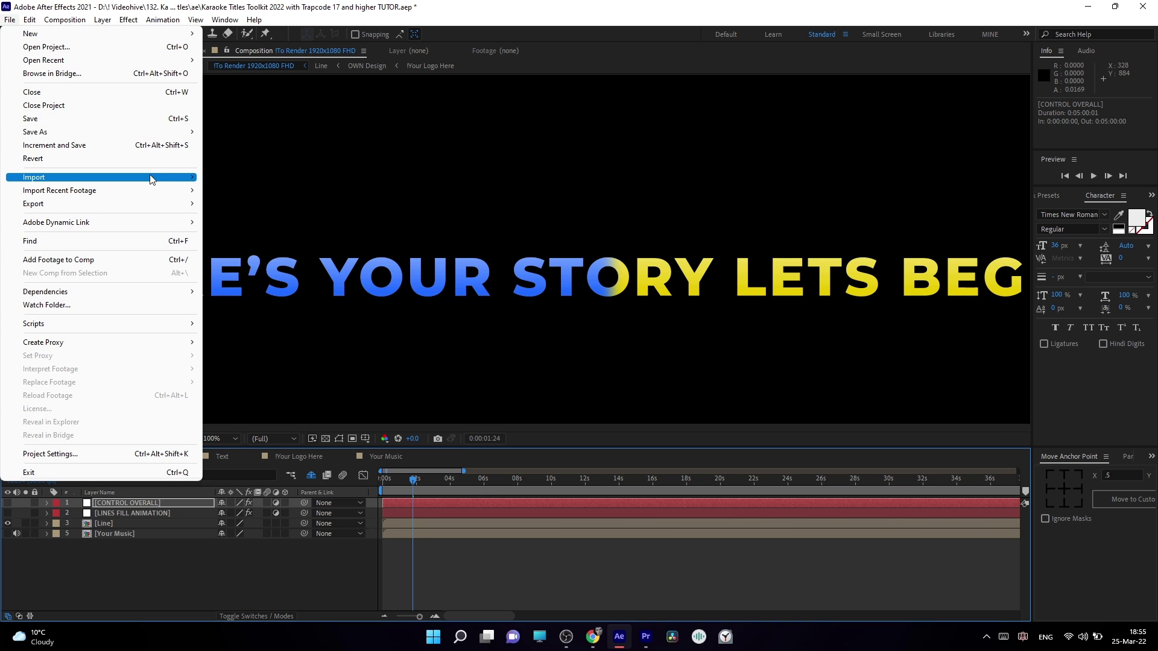
left_click(233, 175)
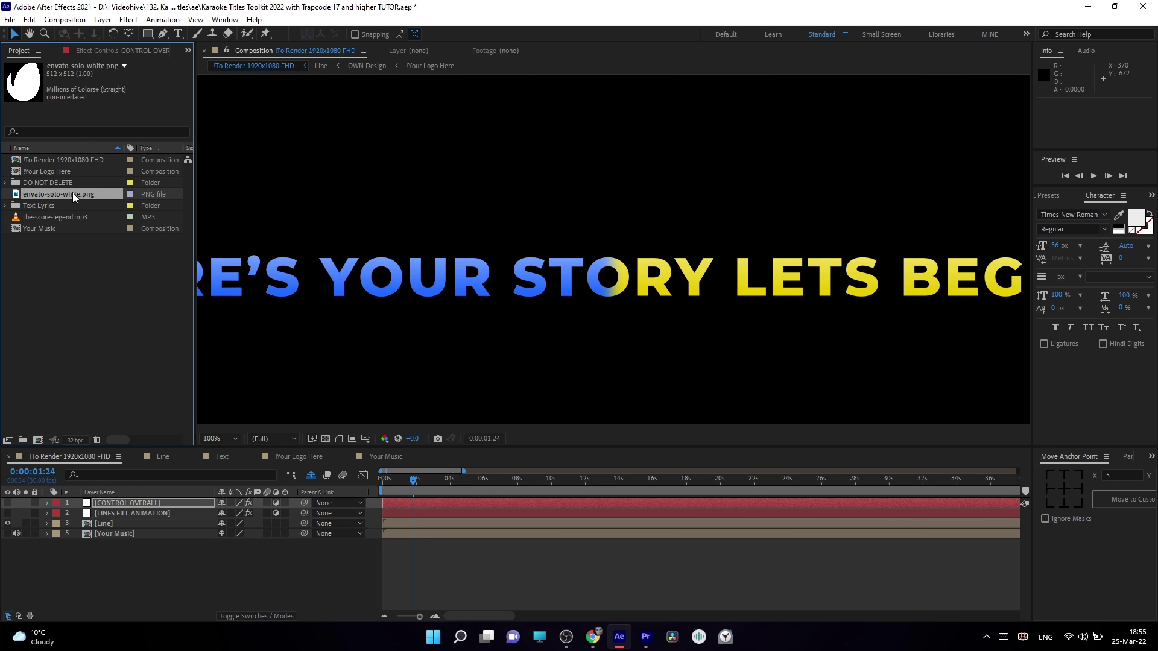
left_click(293, 457)
left_click_drag(68, 194, 139, 500)
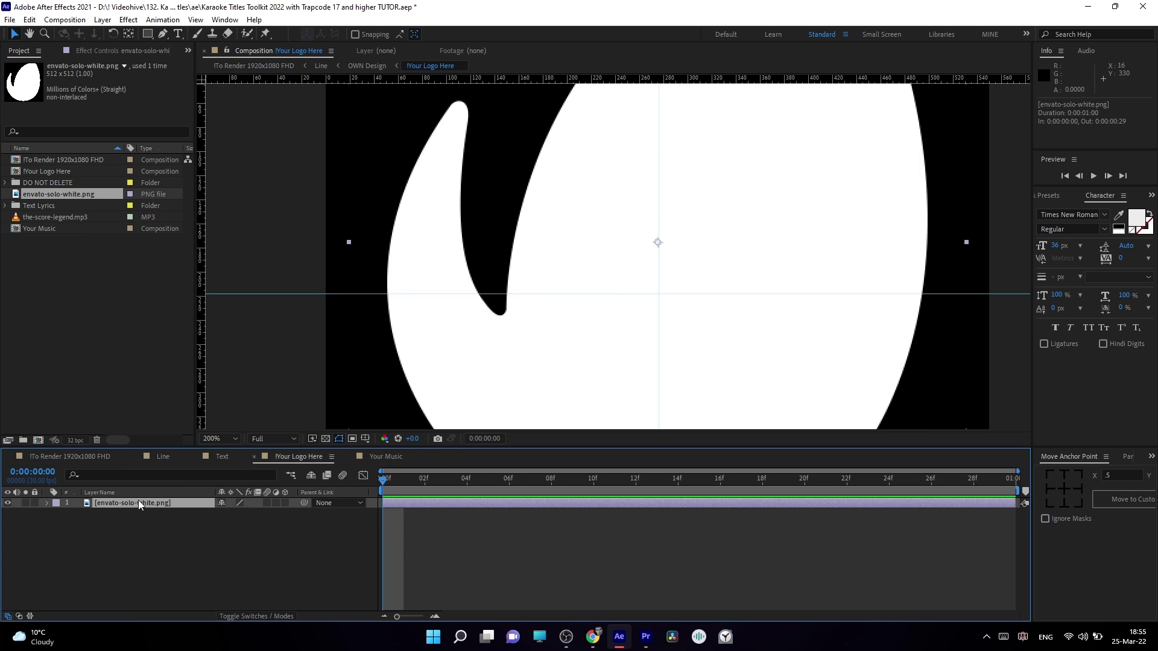
key("s")
left_click_drag(237, 513, 182, 513)
left_click_drag(667, 249, 668, 263)
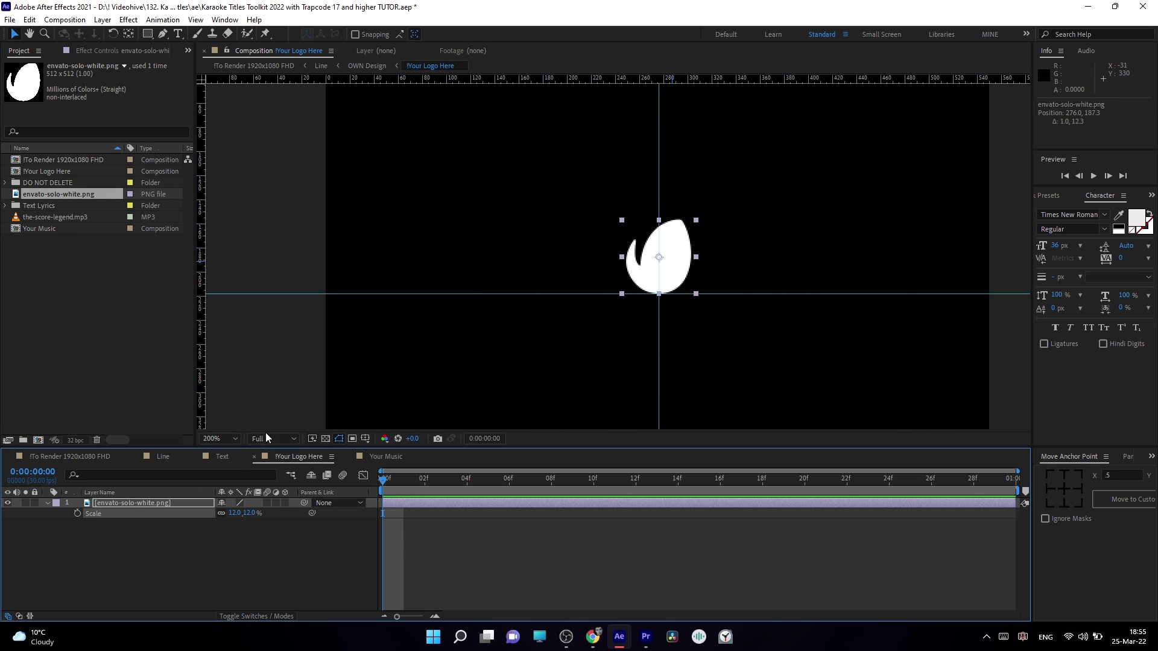
- Return to the !To Render comp, hide the logo, and select the Bounce Ball option
left_click(63, 458)
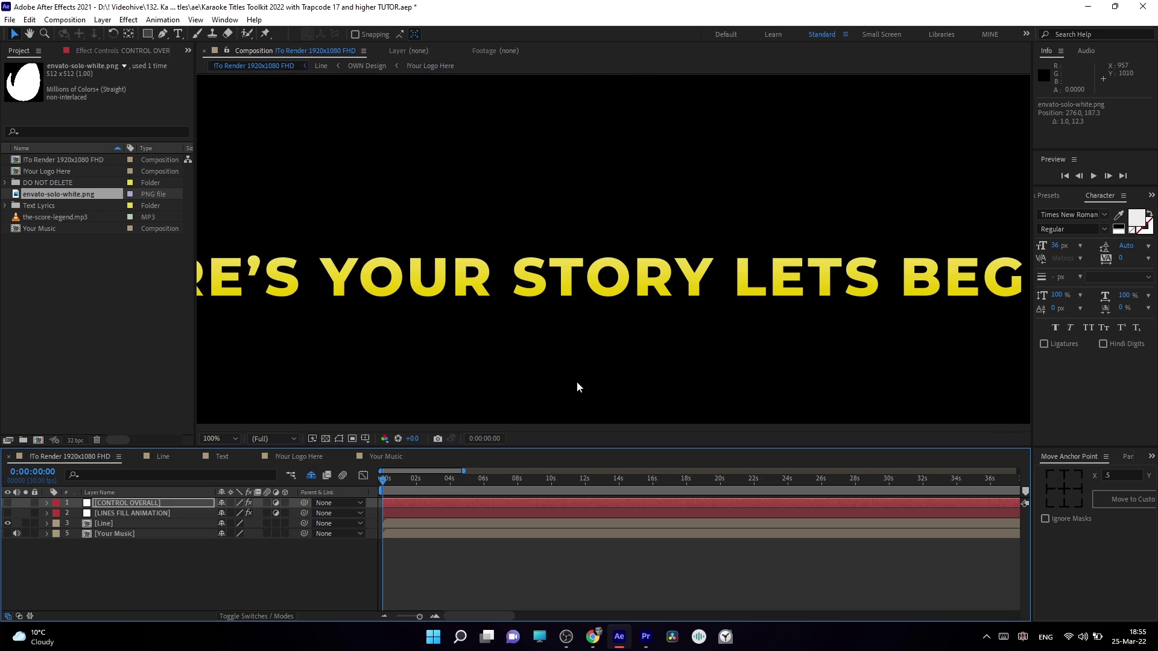
left_click_drag(386, 480, 421, 493)
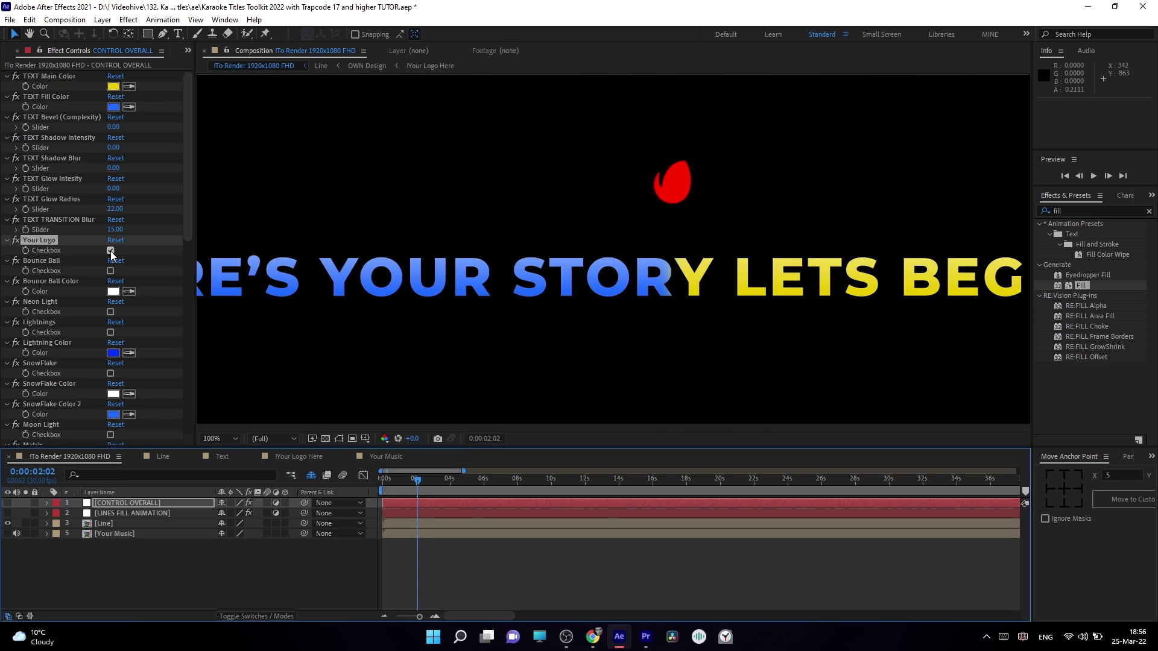
left_click(110, 251)
left_click(46, 260)
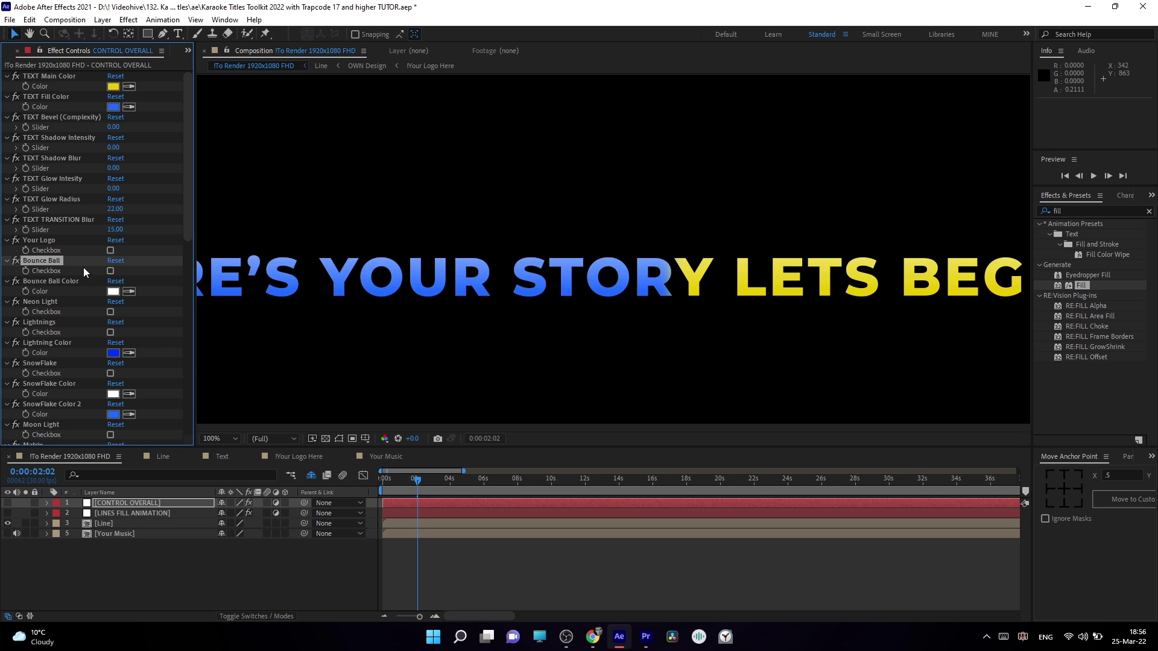
- Try Bounce Ball with a red preview, cancel, turn it off, and re-enable Neon Light
left_click(110, 271)
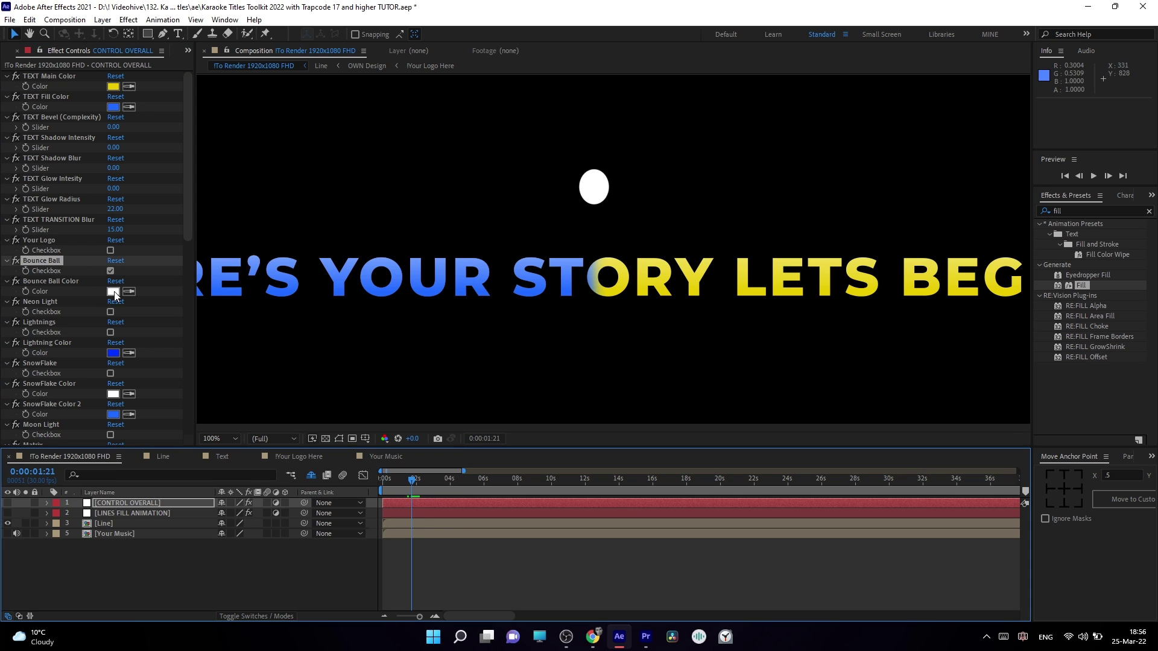
left_click(114, 292)
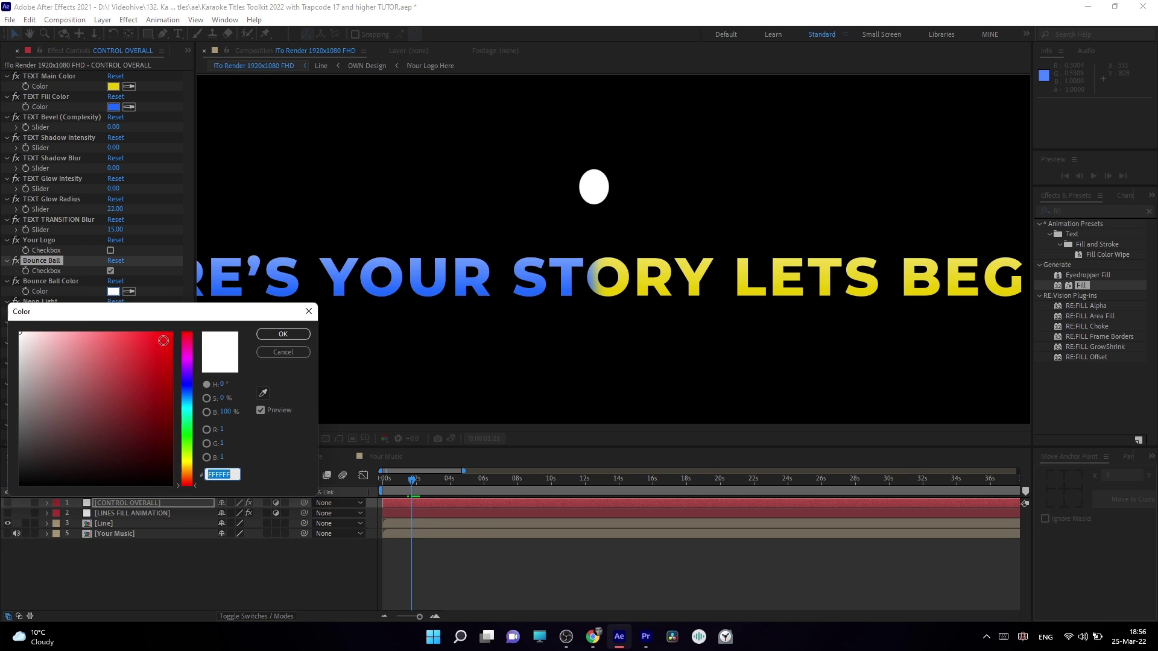
left_click_drag(162, 342, 137, 374)
left_click(272, 353)
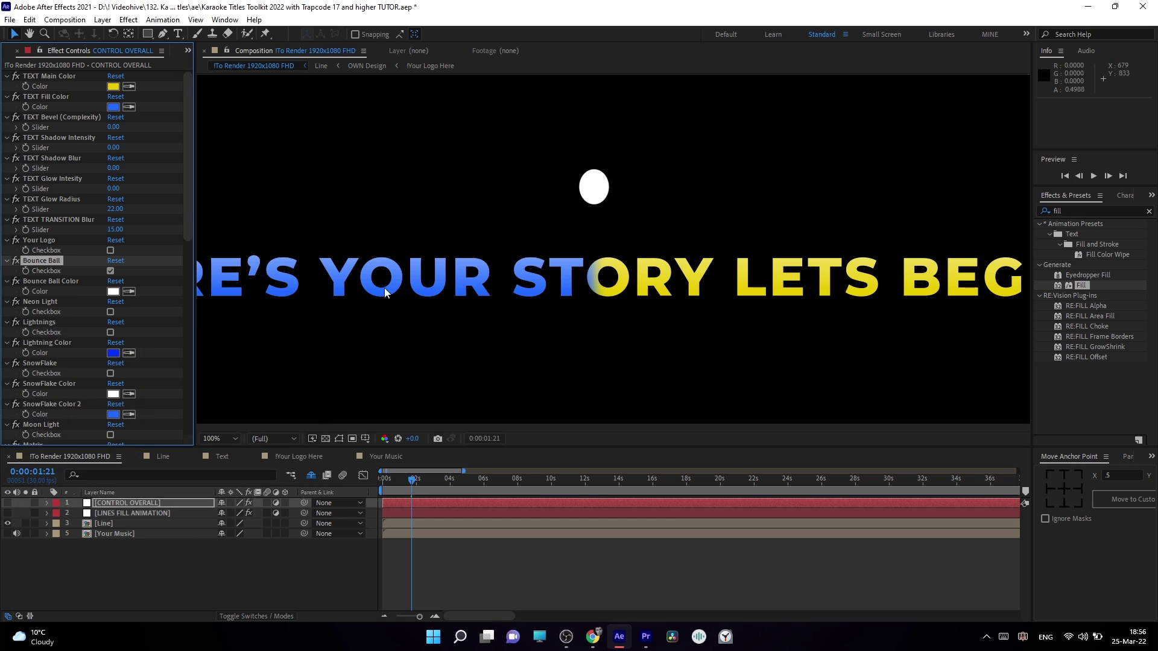
scroll(96, 298, "down", 1)
left_click(111, 235)
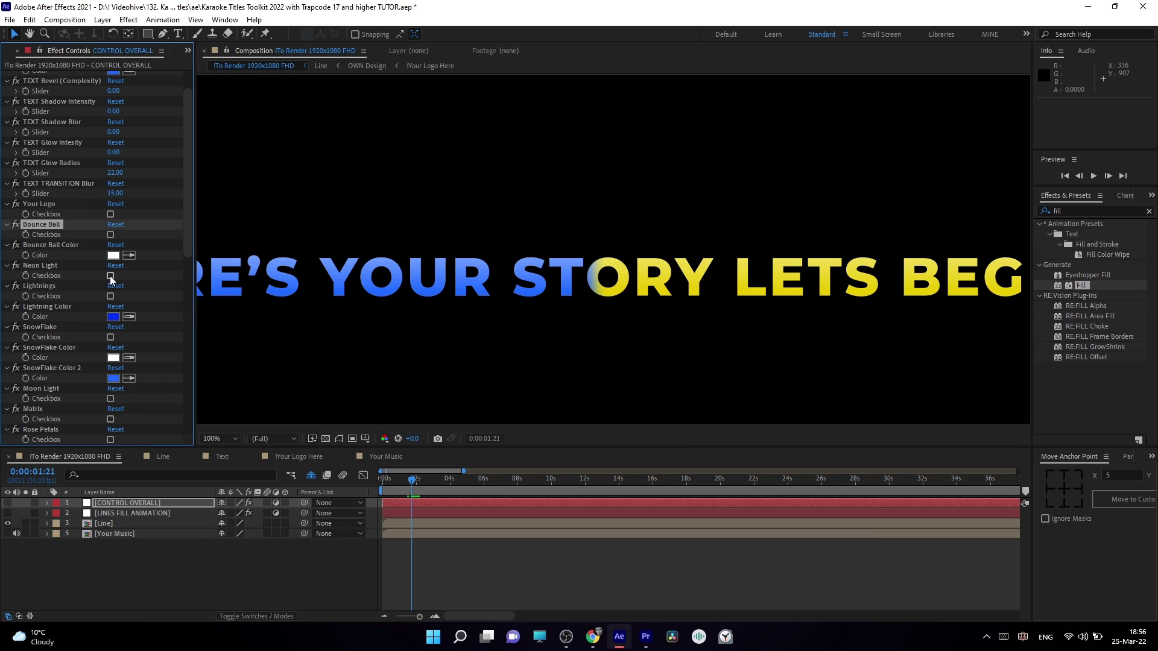
left_click(110, 276)
- Set the lyric font to Thin in the Text comp, then undo it and reselect CONTROL OVERALL
left_click(219, 457)
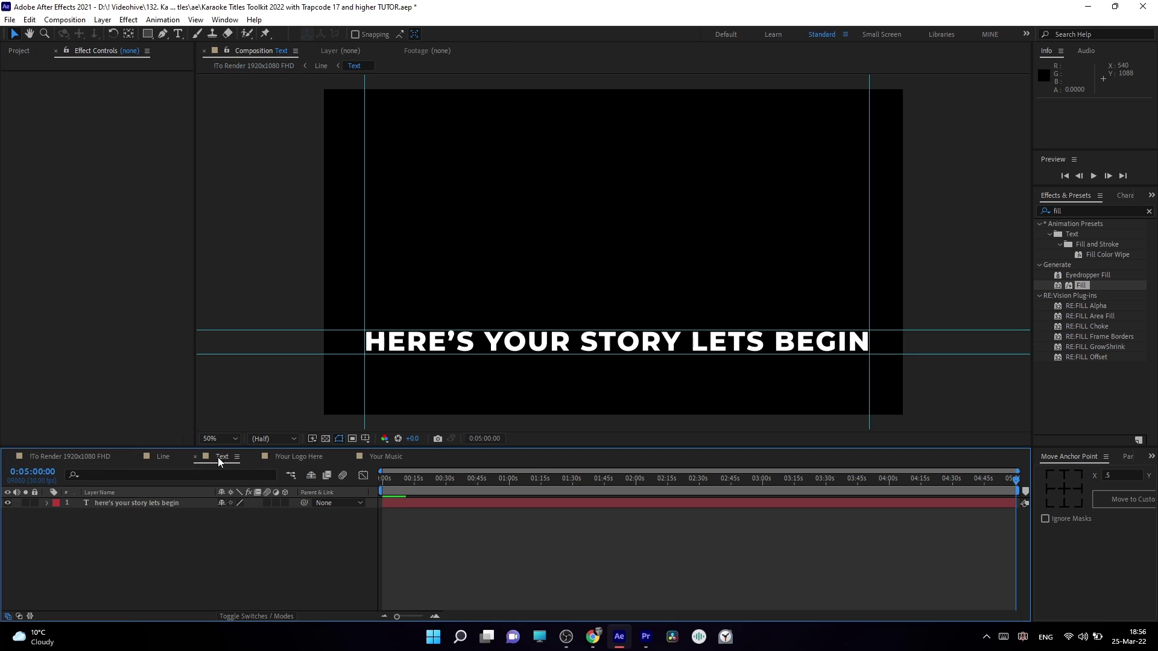
left_click(1104, 229)
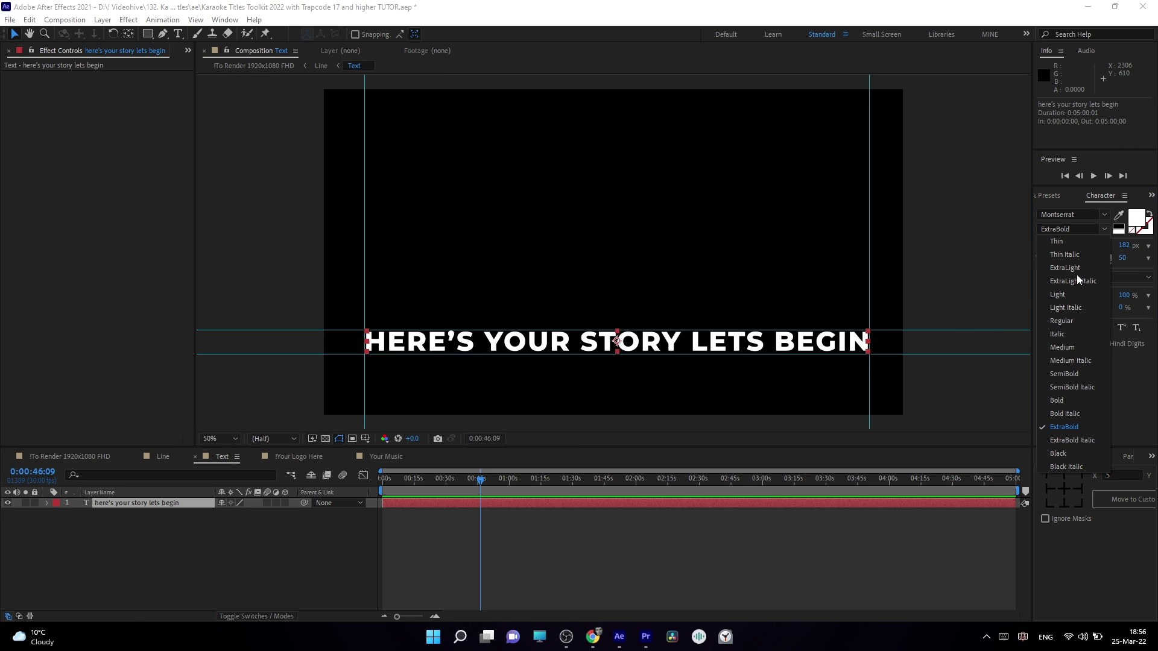
left_click(1069, 241)
left_click(59, 458)
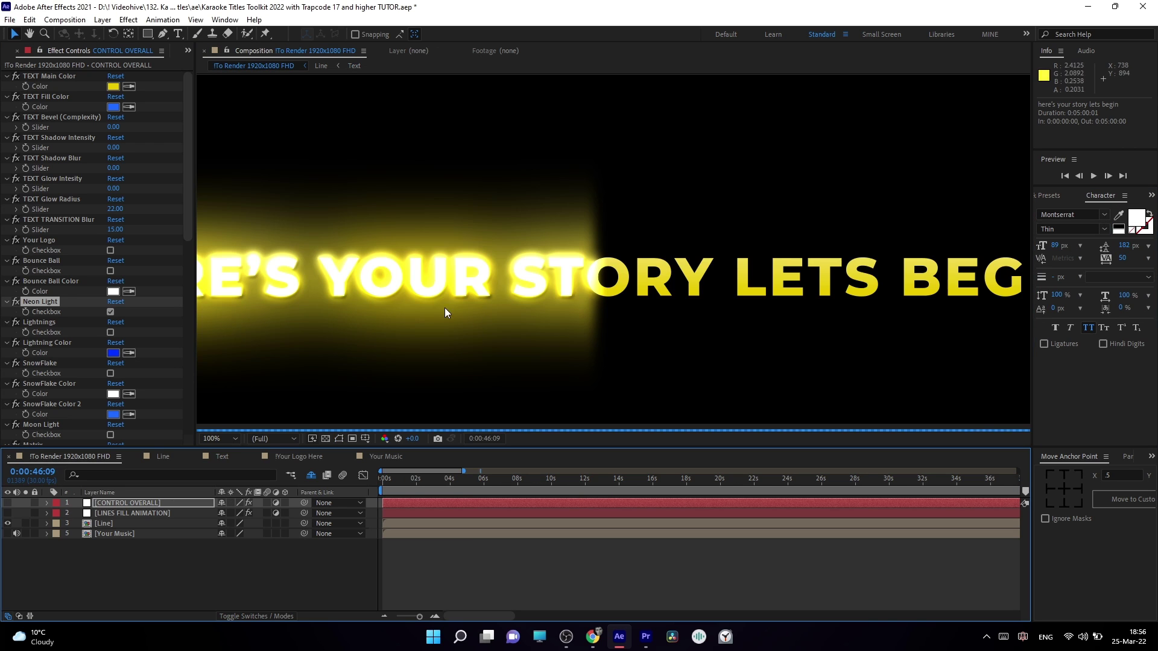
left_click_drag(393, 480, 402, 483)
key("ctrl+z")
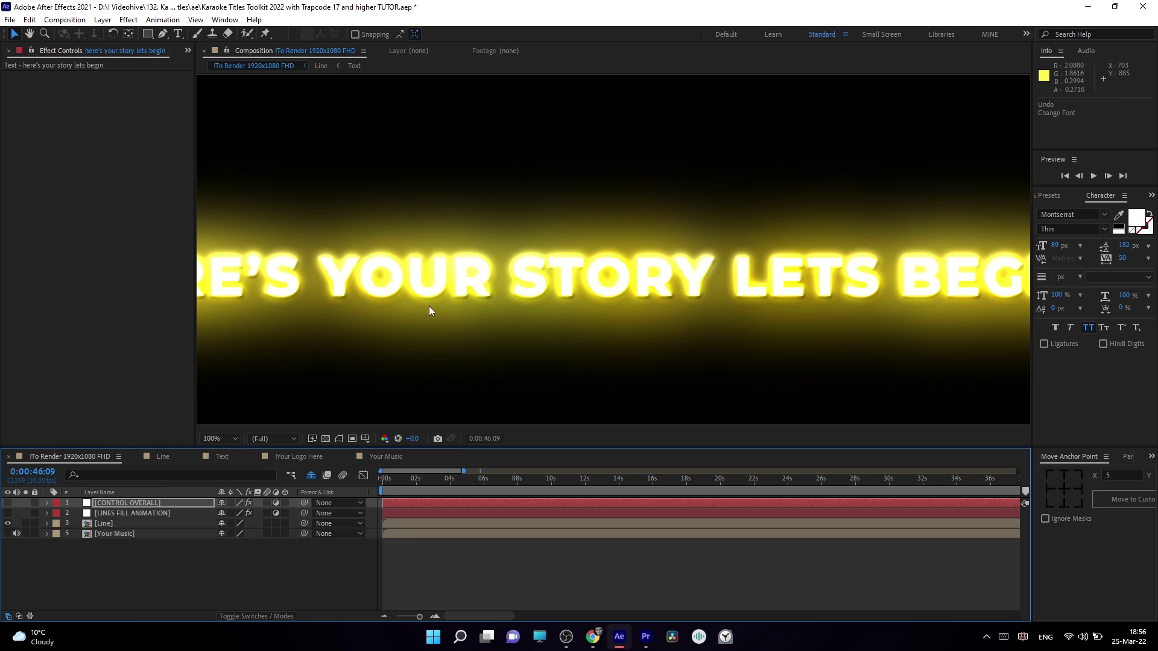
left_click(121, 503)
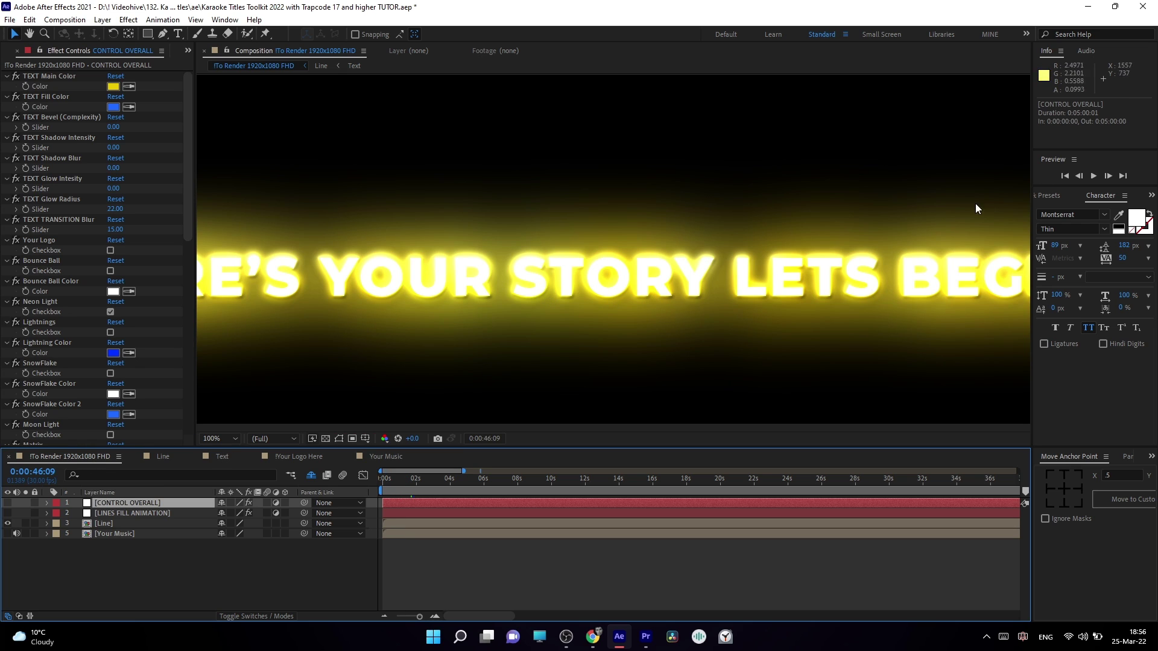
- Swap Neon Light for Lightnings and view the bolts at about one second
left_click(110, 312)
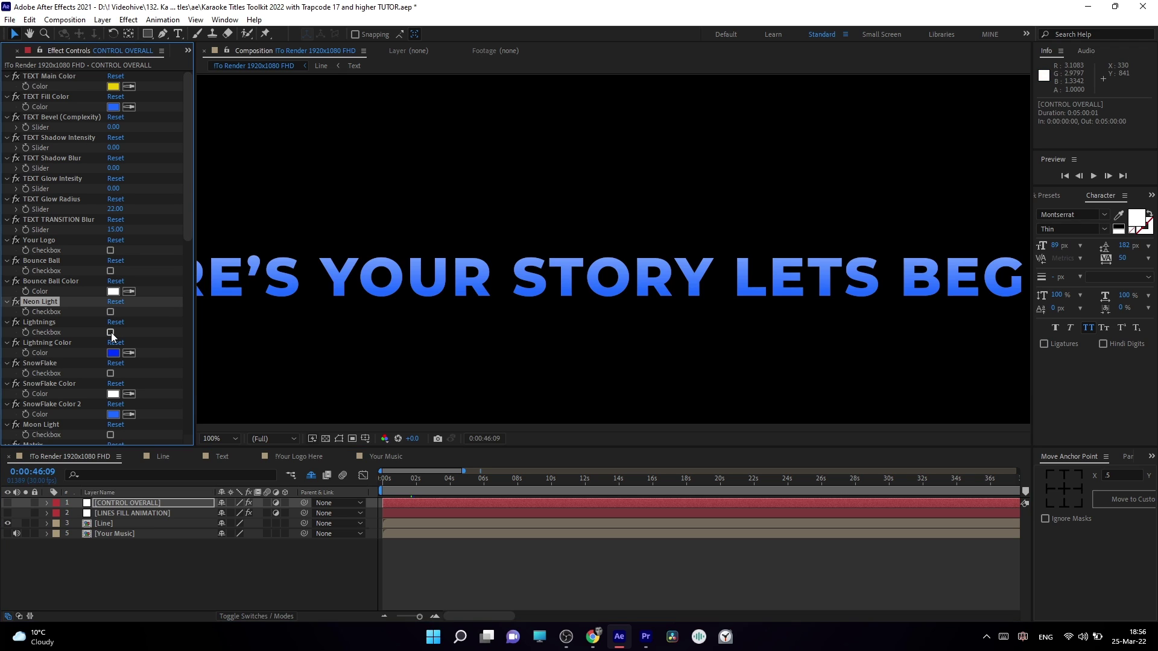
left_click(111, 332)
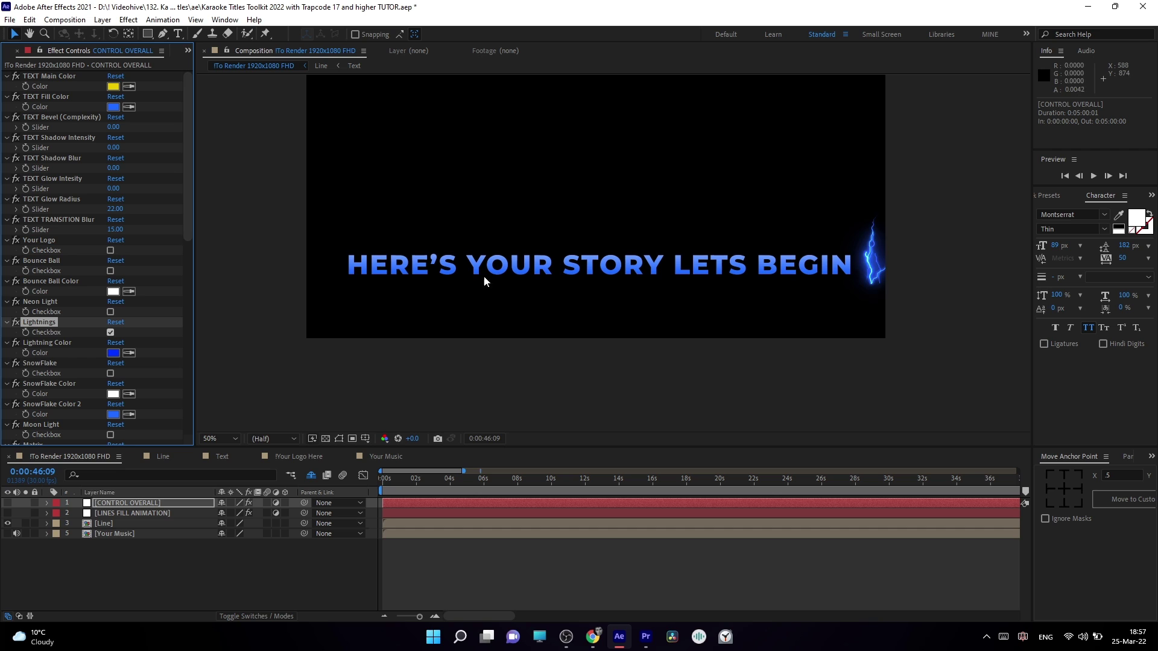
left_click(403, 478)
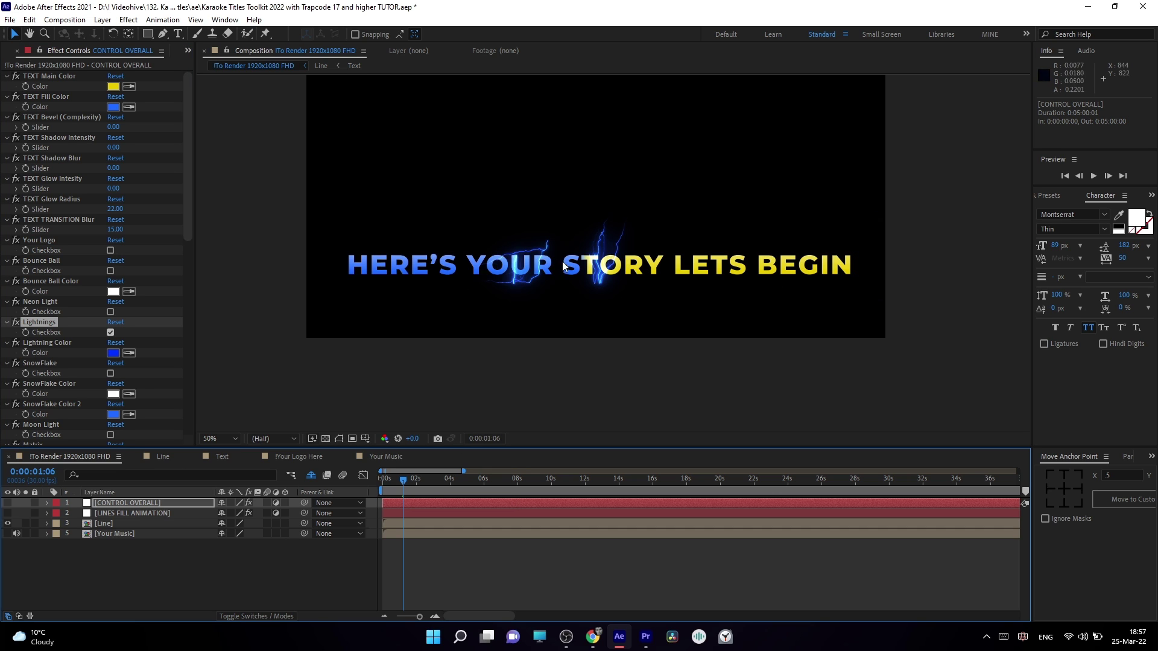
scroll(591, 265, "up", 2)
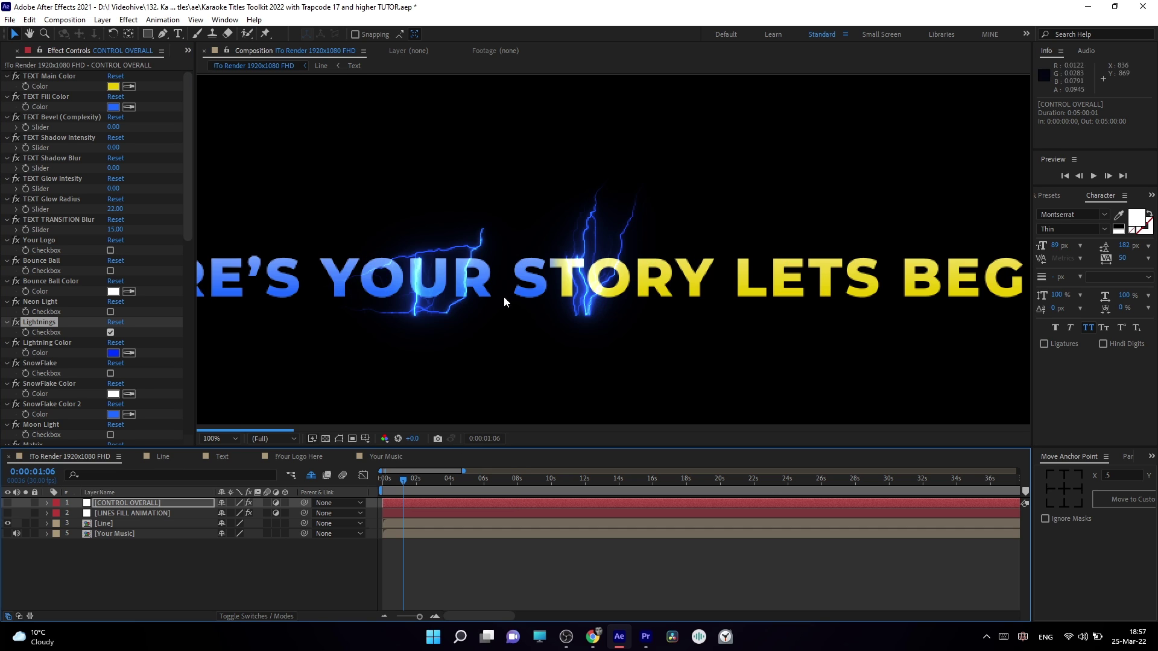
- Set Lightning Color to FF00FF, then undo to restore blue lightning
left_click(113, 353)
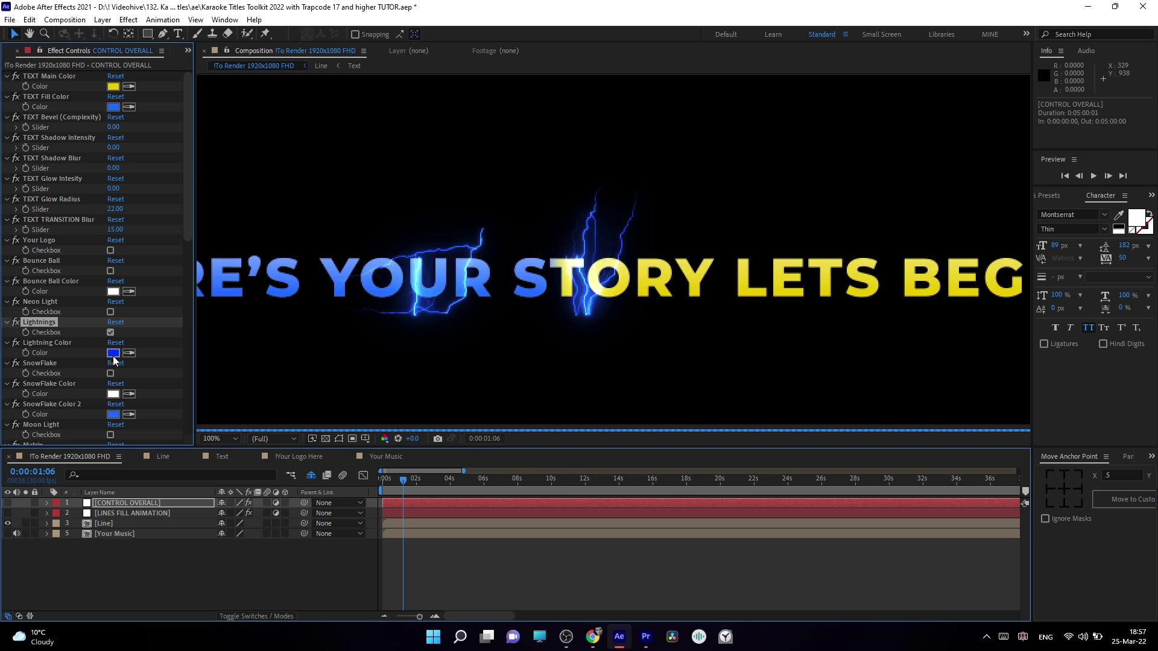
type("FF00FF")
key("Return")
scroll(570, 300, "down", 2)
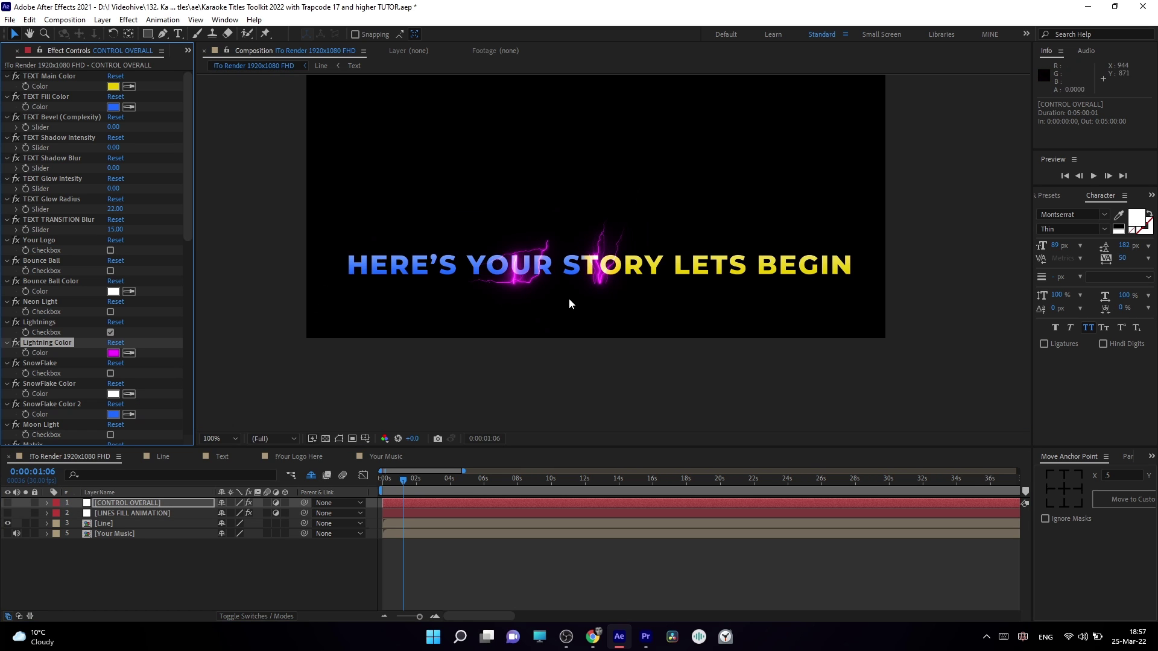
scroll(569, 297, "up", 2)
scroll(114, 299, "down", 1)
key("ctrl+z")
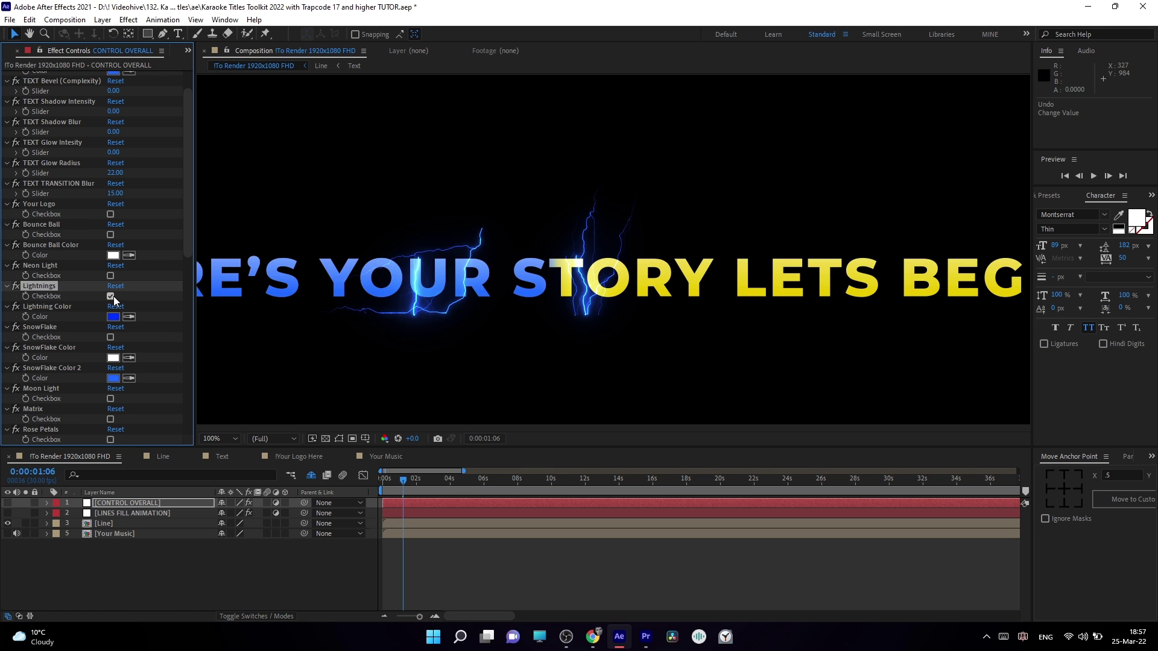
- Enable SnowFlake, toggle Moon Light on, off and on, and switch off Lightnings
left_click(111, 337)
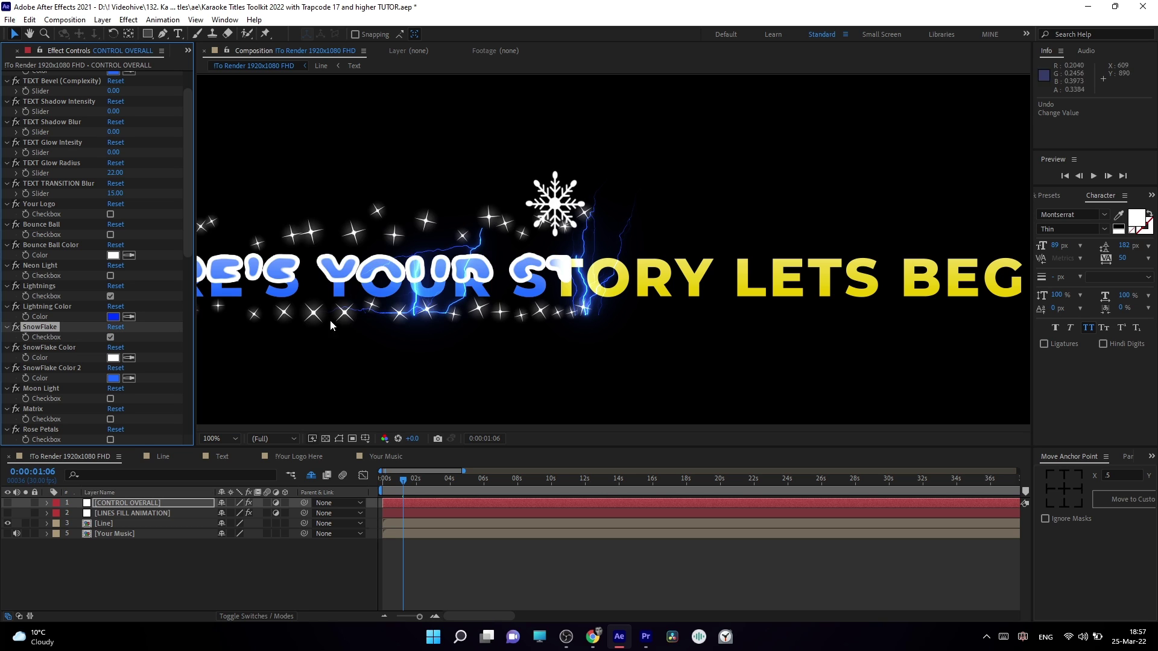
left_click(110, 400)
left_click(110, 400)
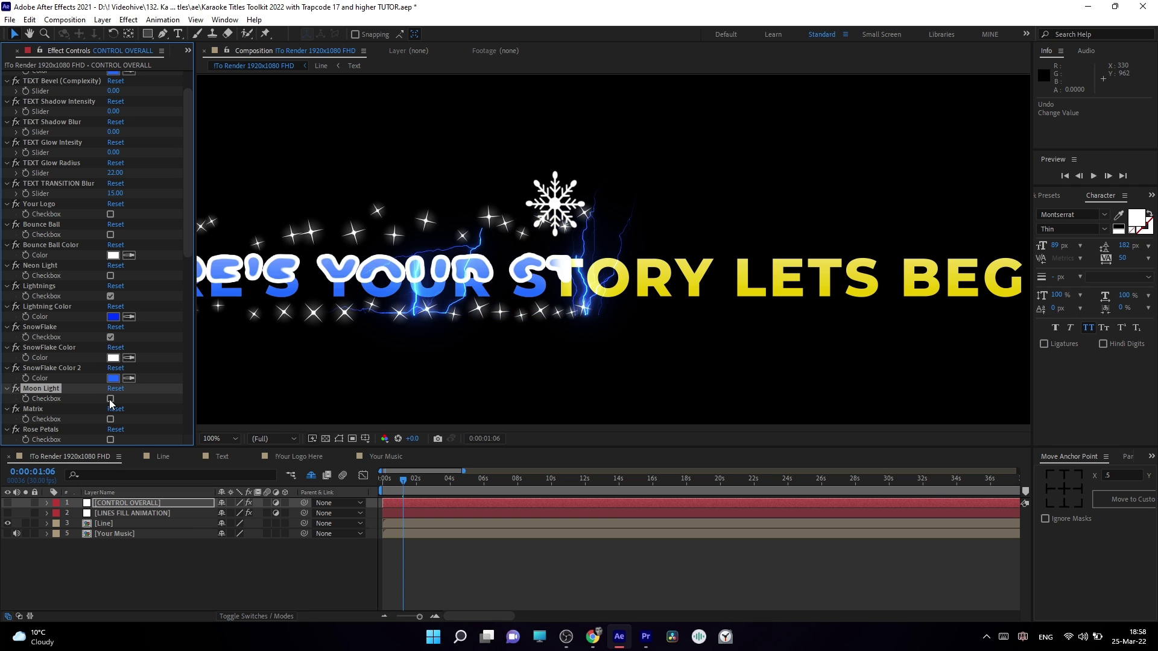
left_click(111, 399)
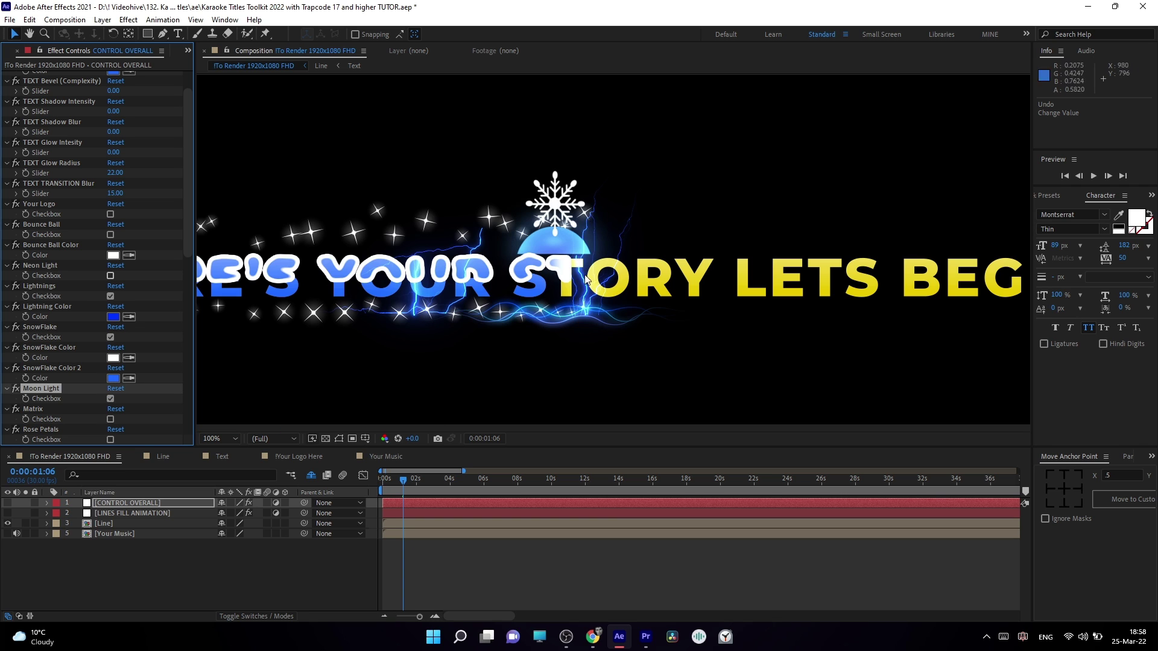
left_click(110, 296)
- Preview red and magenta snowflake colours, cancel both, and turn SnowFlake off
scroll(113, 290, "down", 3)
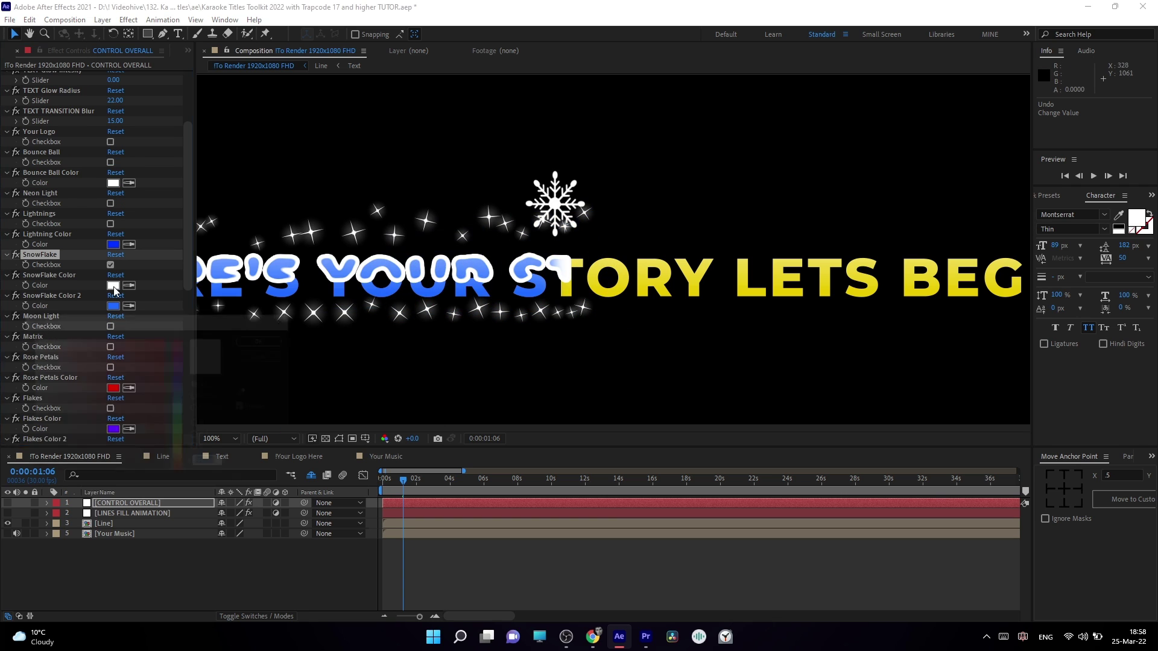
left_click(113, 285)
left_click(157, 351)
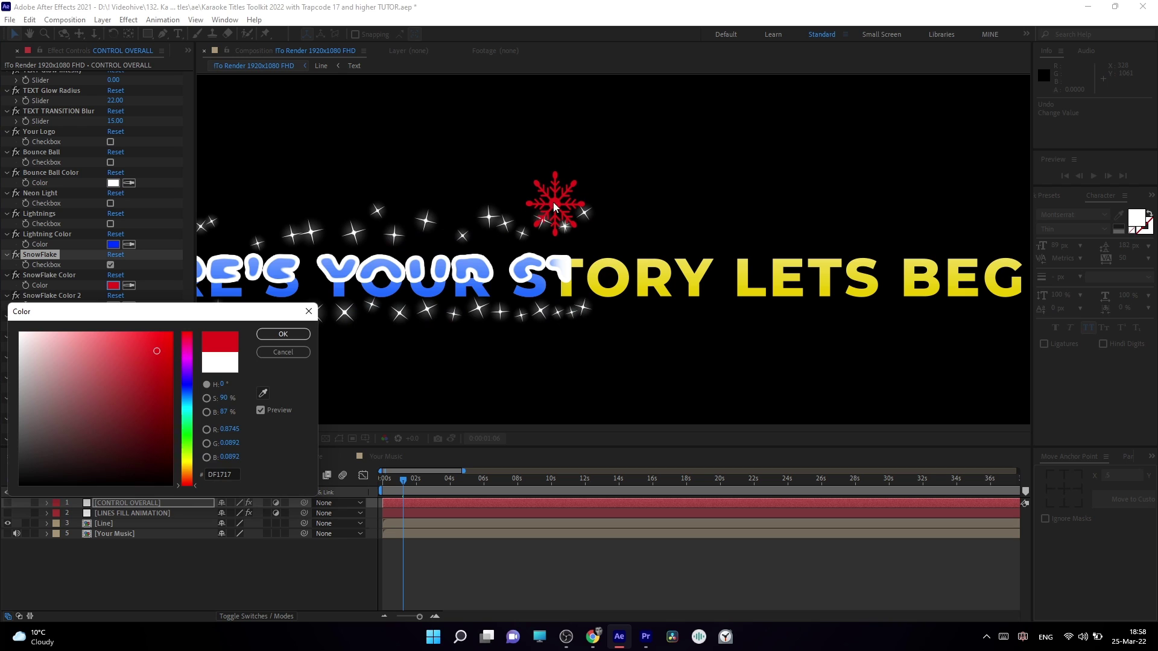
key("Escape")
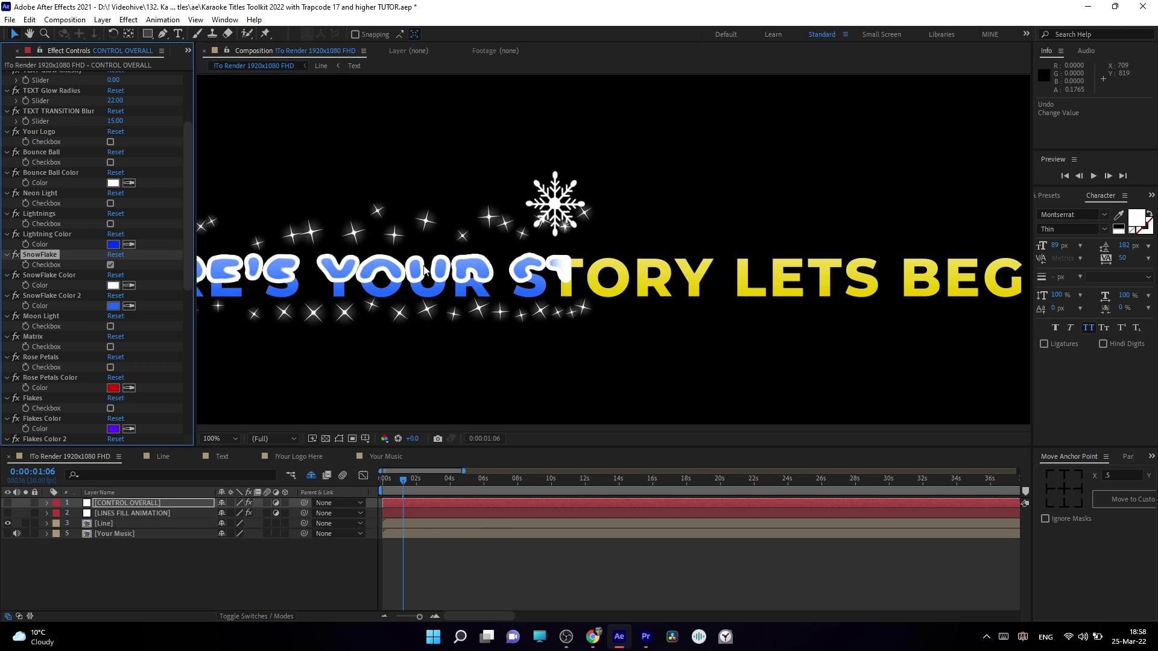
left_click(113, 305)
left_click_drag(187, 392, 203, 355)
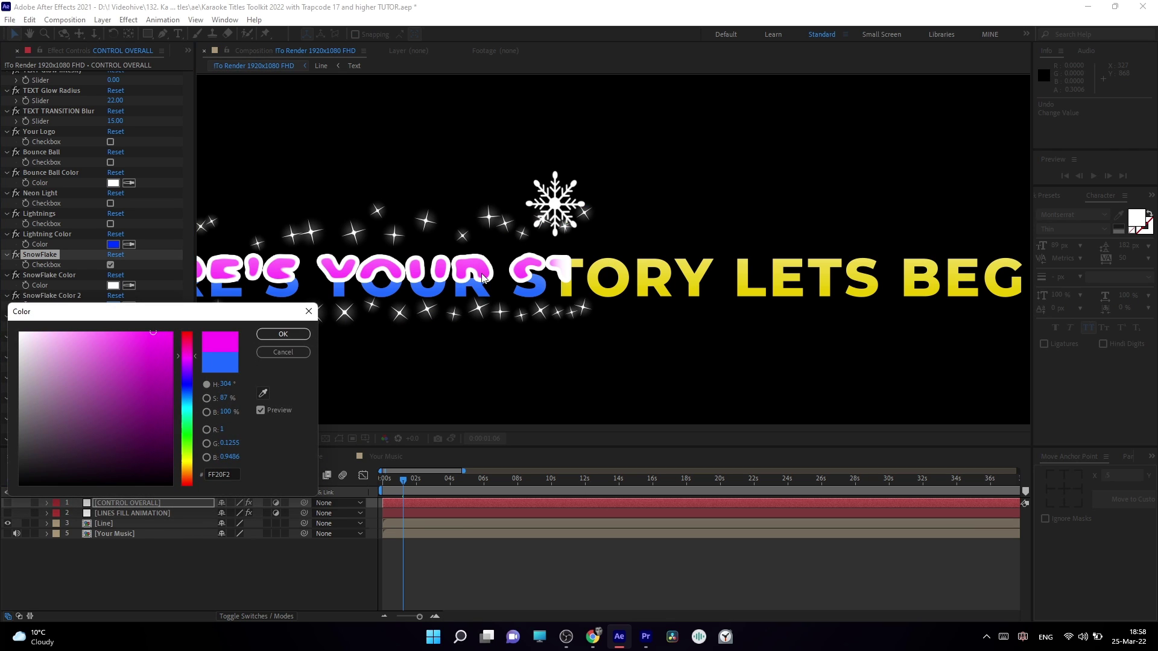
left_click(286, 355)
left_click(110, 264)
- Toggle Moon Light on and off, then turn on the Matrix grid
left_click(108, 325)
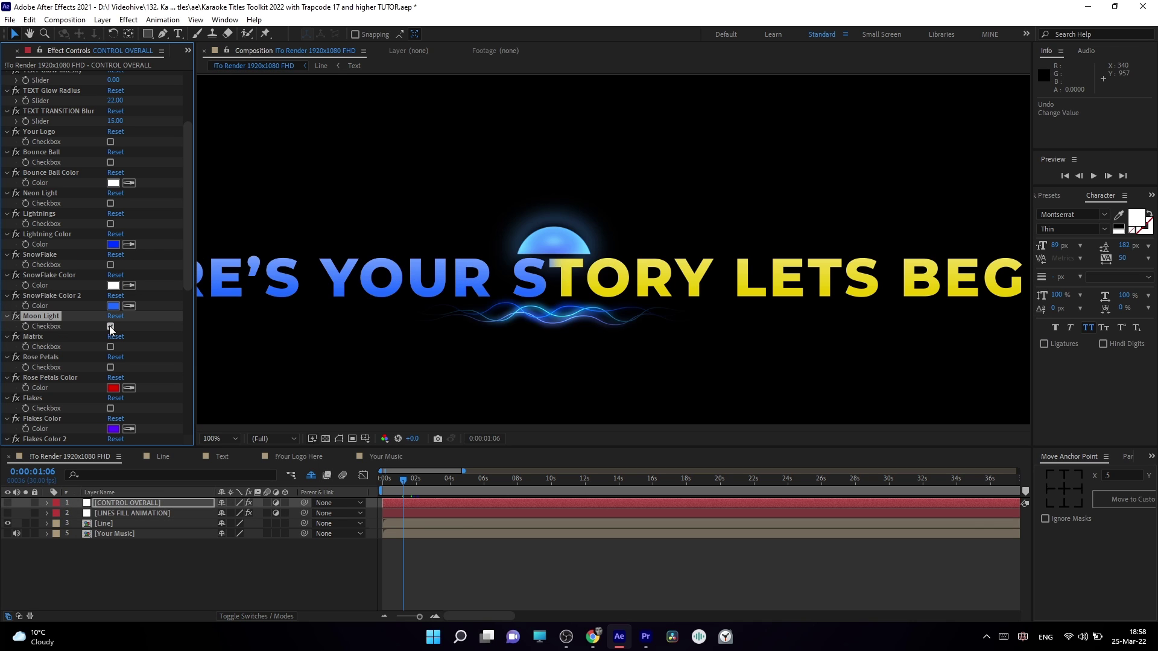
left_click(110, 326)
left_click(110, 347)
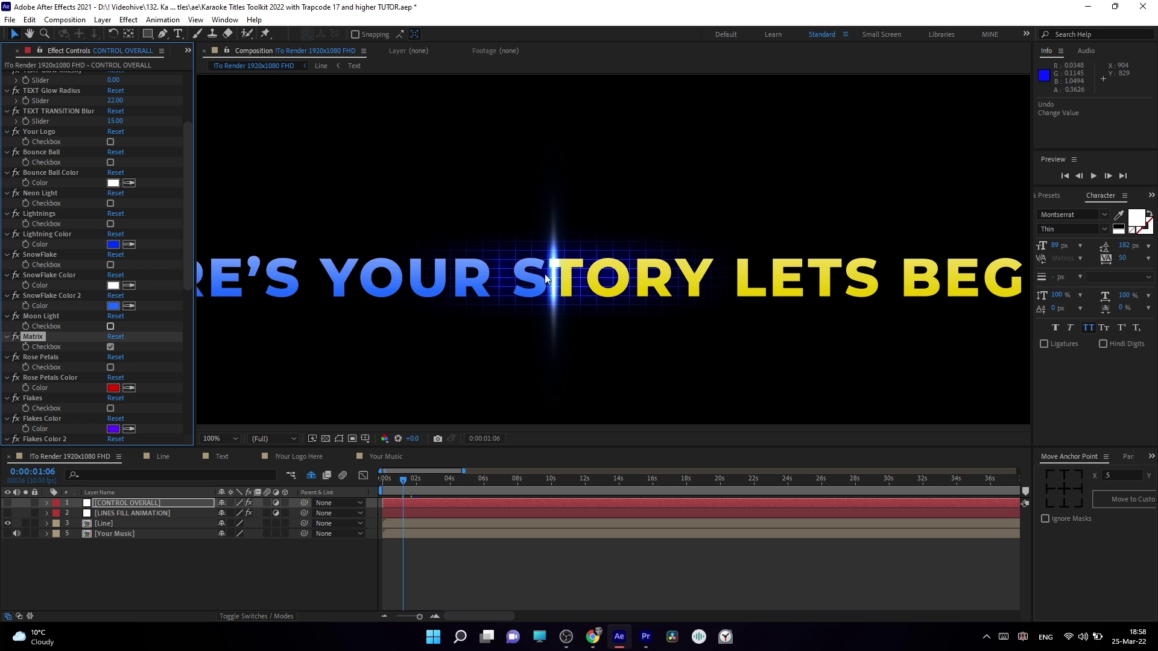
scroll(122, 258, "up", 5)
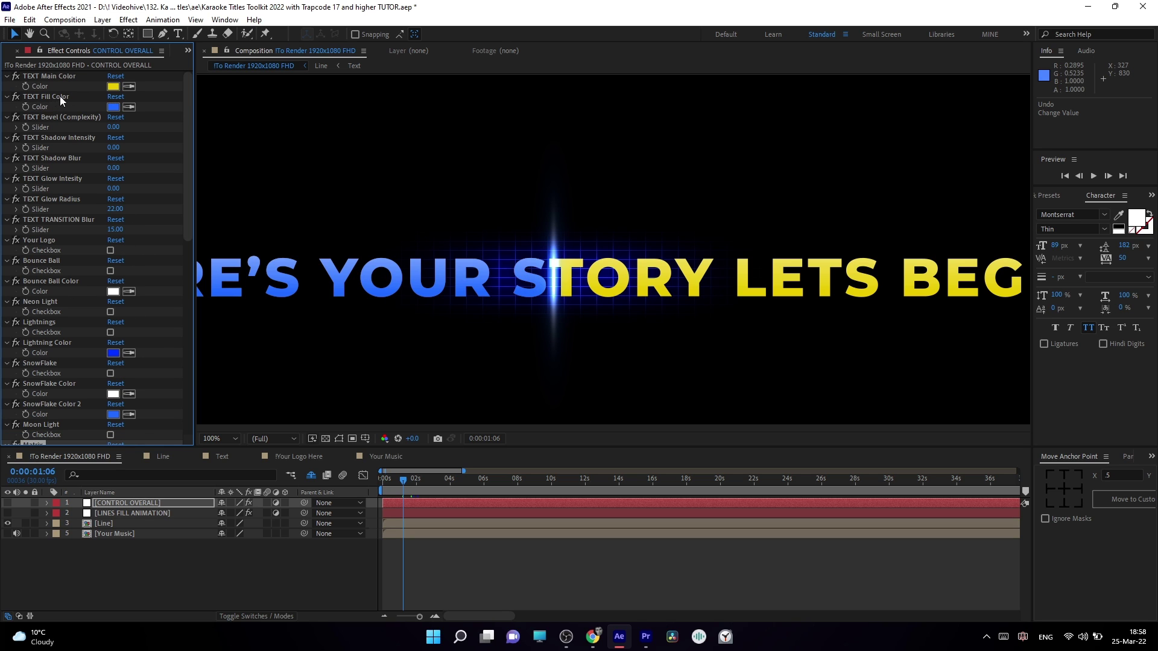
- Preview a green TEXT Fill Color and cancel, keeping the original fill
left_click(36, 98)
left_click(113, 107)
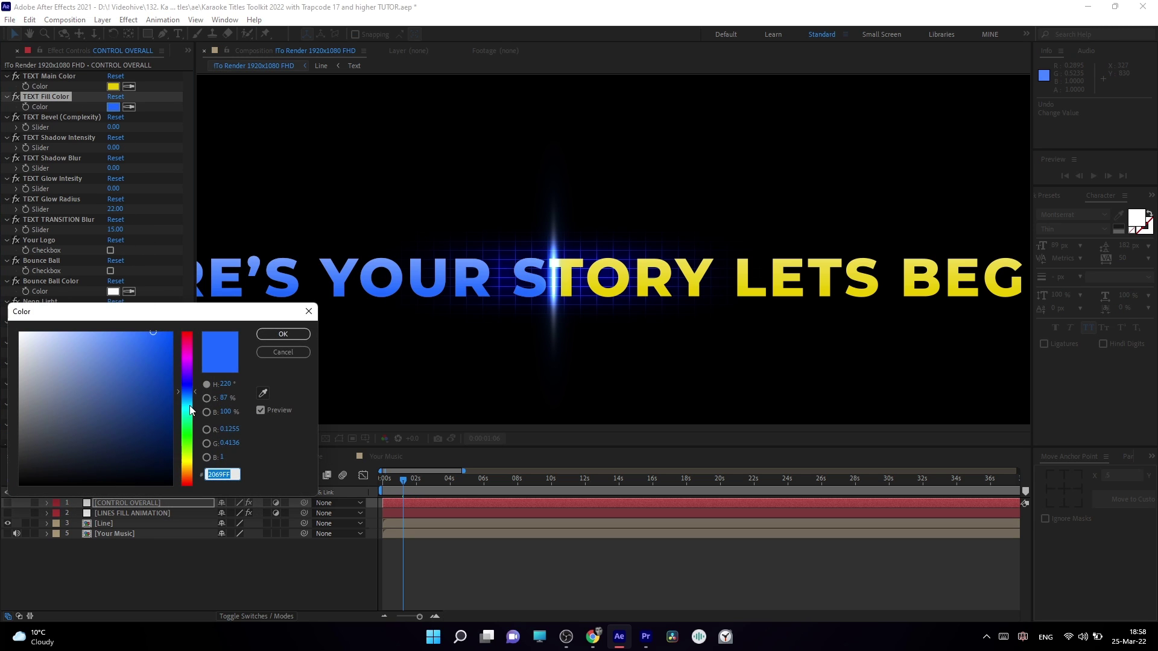
left_click(189, 422)
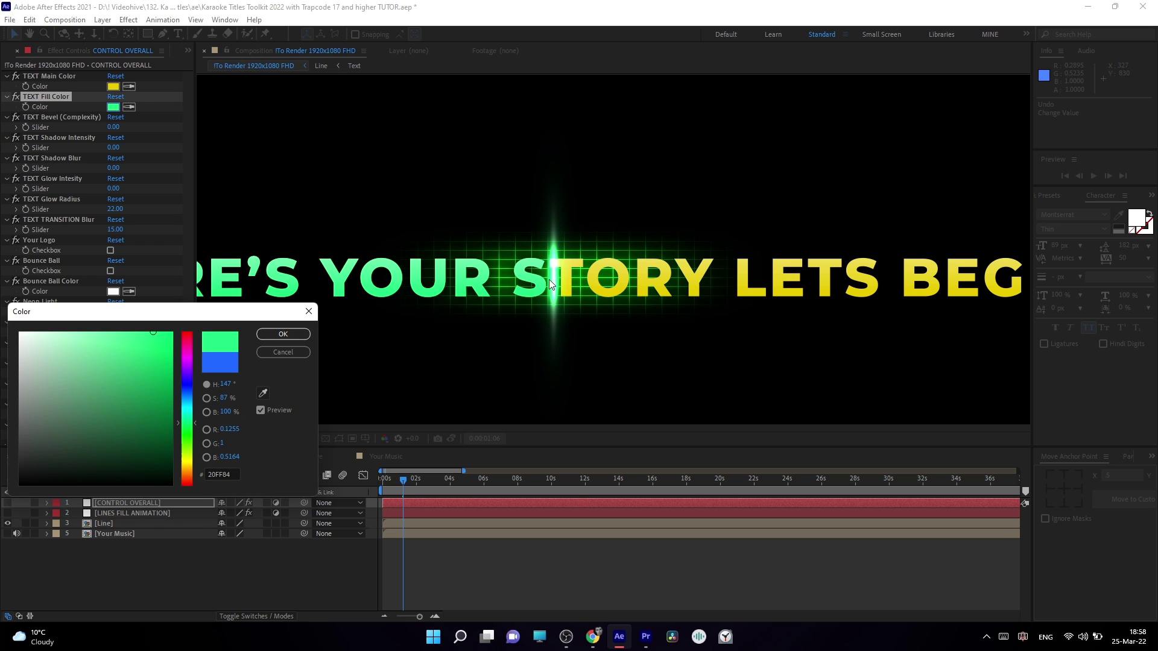
left_click(283, 353)
scroll(110, 238, "down", 5)
- Turn off Matrix, try Rose Petals with a purple preview, then cancel and remove it
left_click(96, 228)
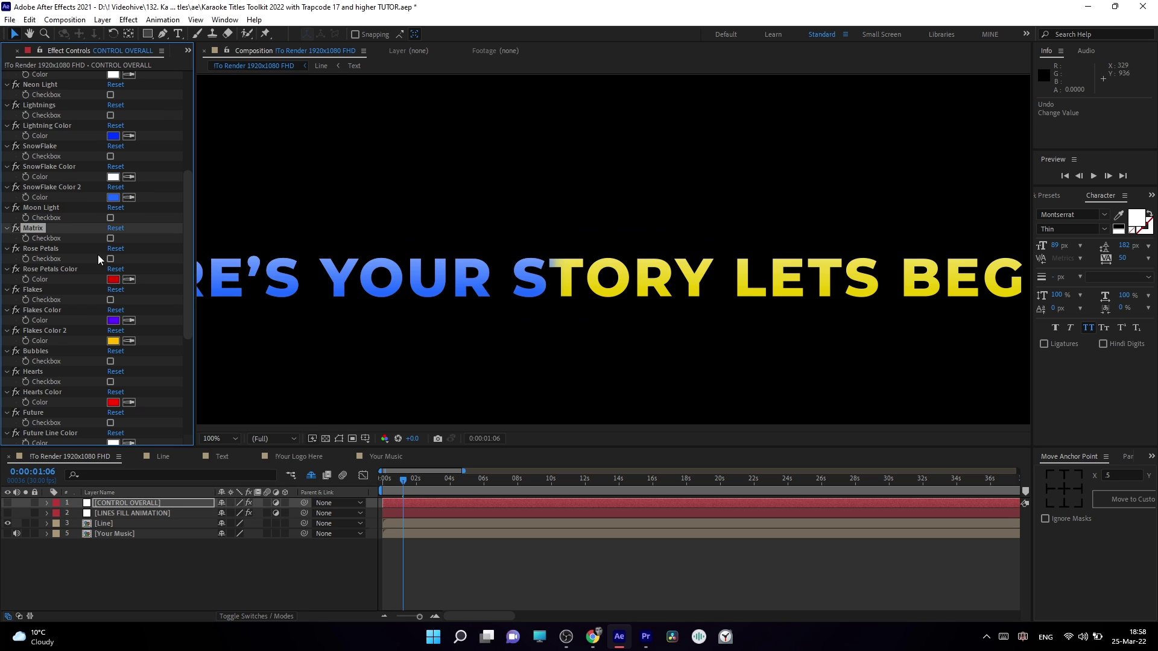
left_click(111, 258)
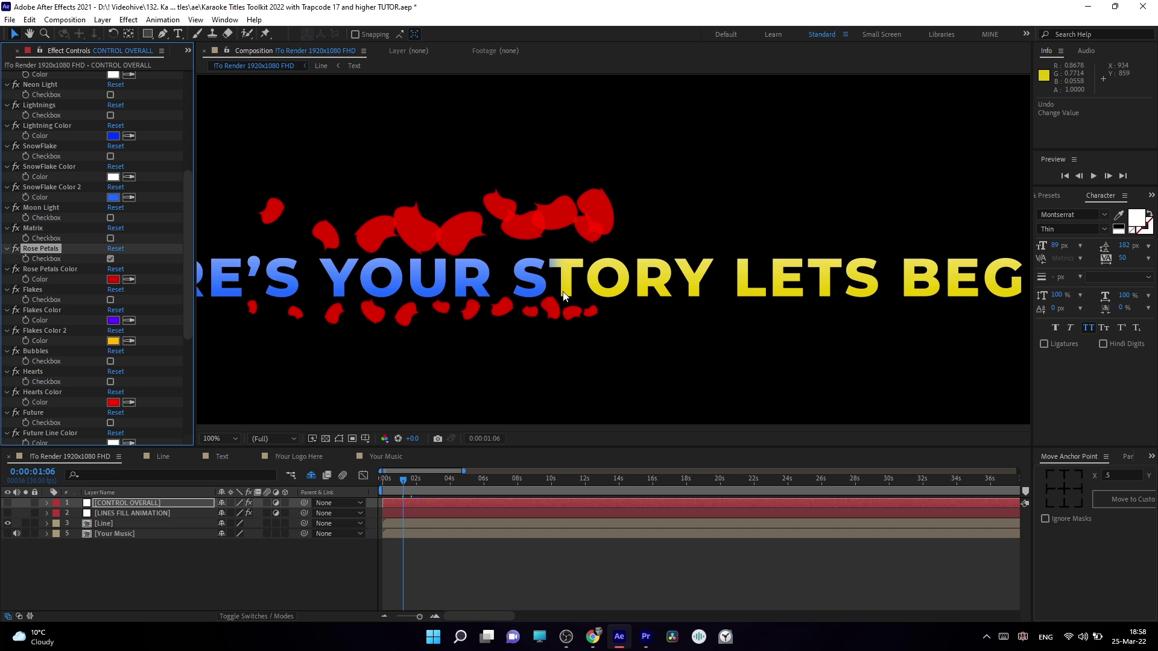
left_click(113, 280)
left_click(184, 367)
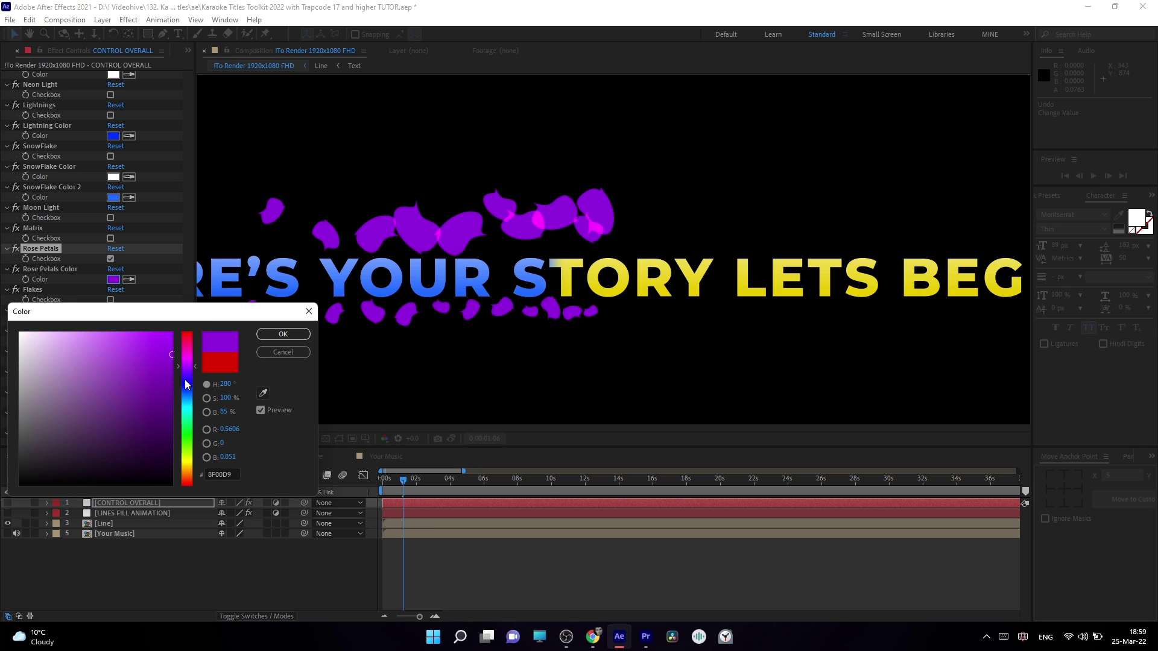
left_click(283, 352)
left_click(110, 259)
- Turn on Flakes with Flakes Color magenta FF00CC and Flakes Color 2 mint green
left_click(110, 300)
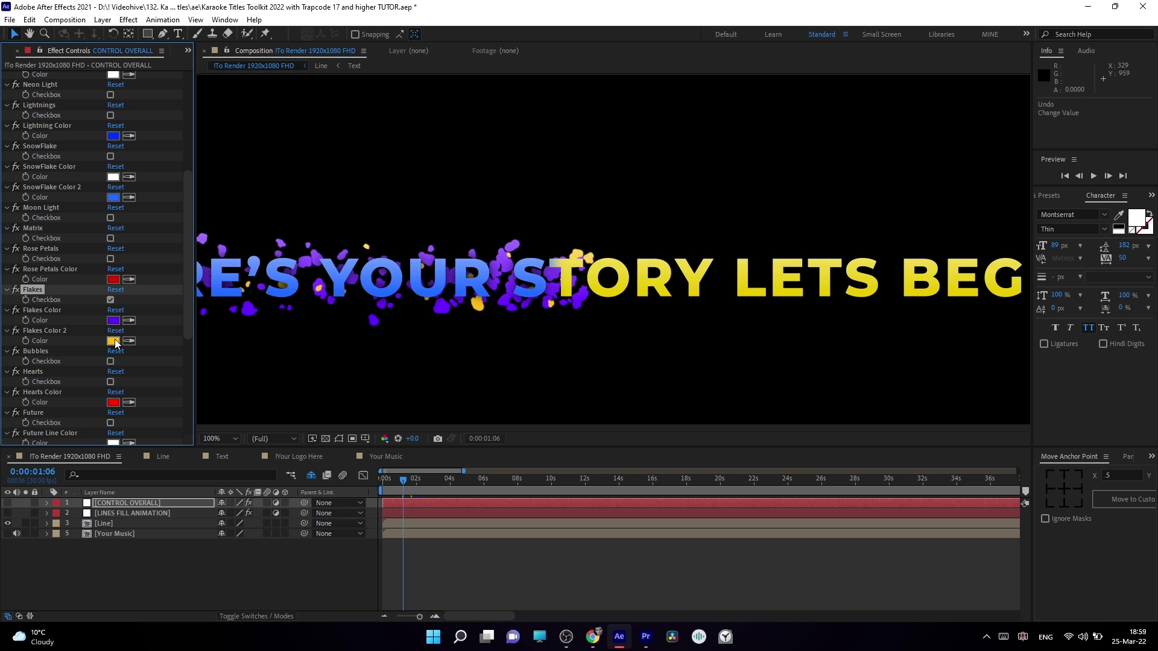
left_click(113, 320)
left_click(192, 356)
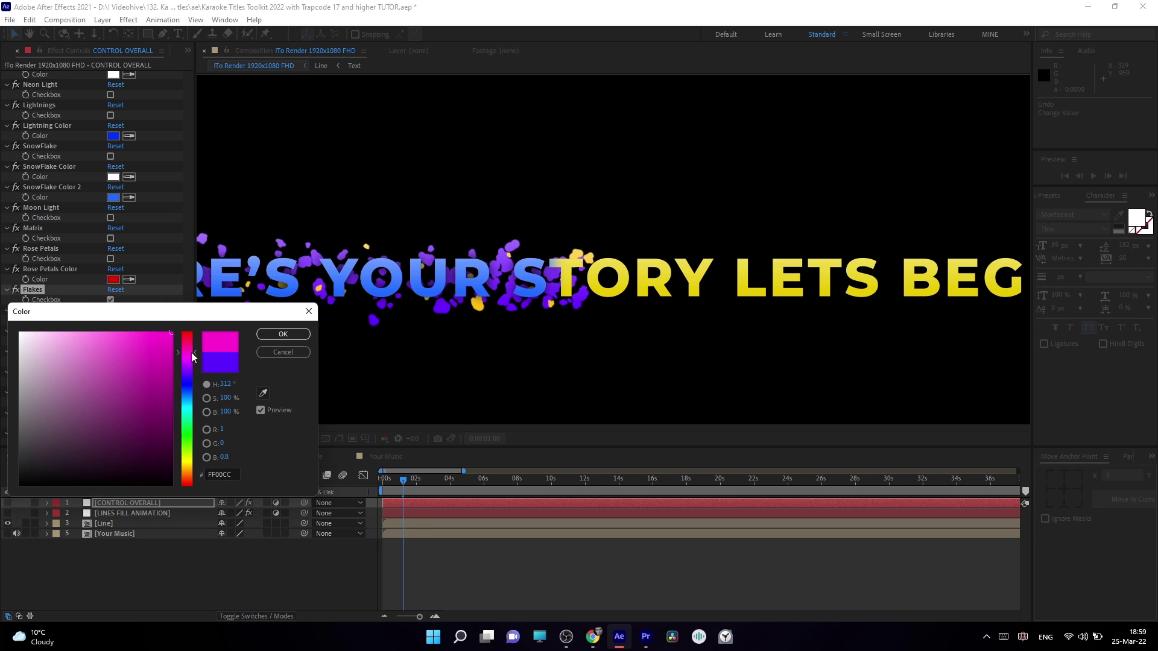
left_click(267, 333)
left_click(115, 345)
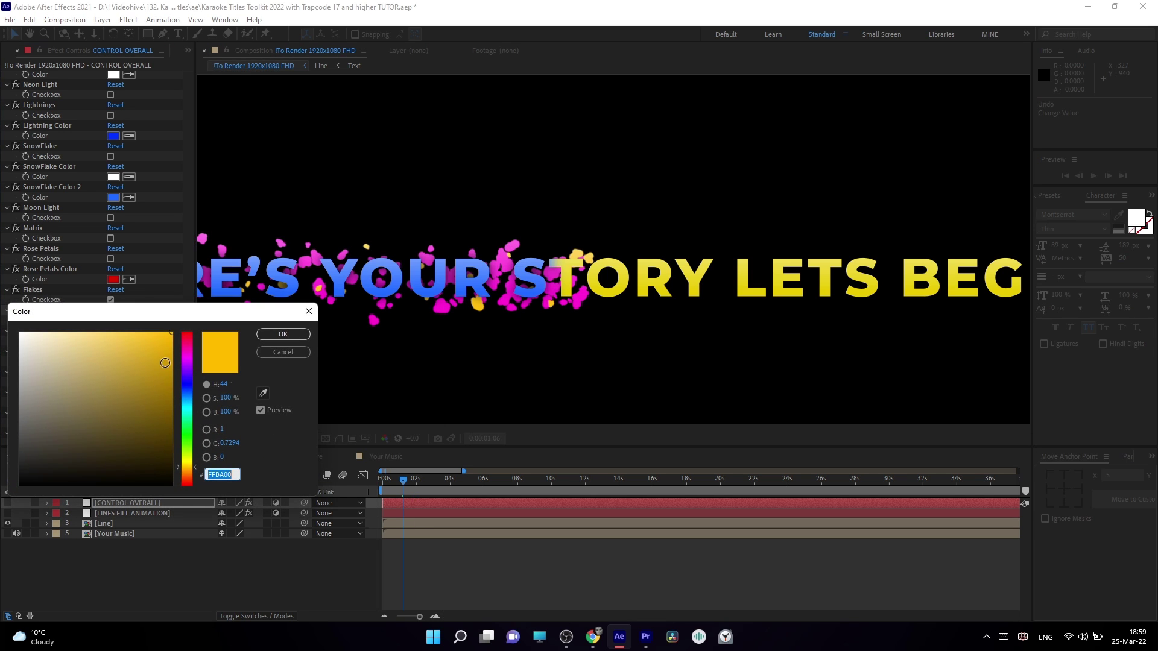
left_click(186, 422)
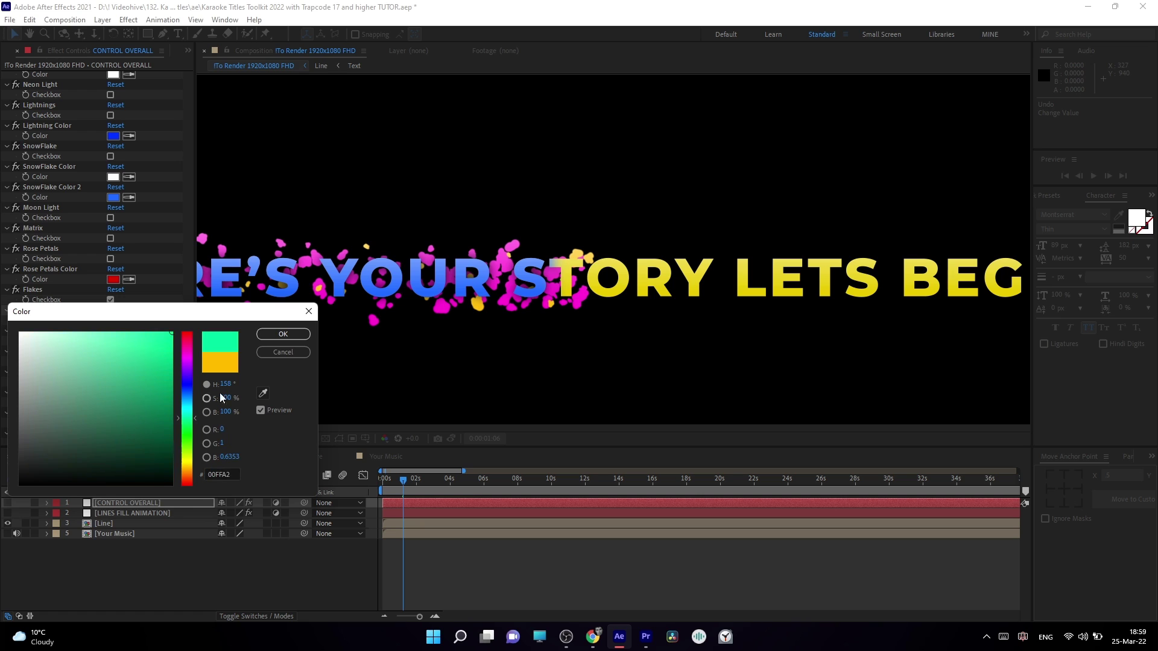
left_click(281, 336)
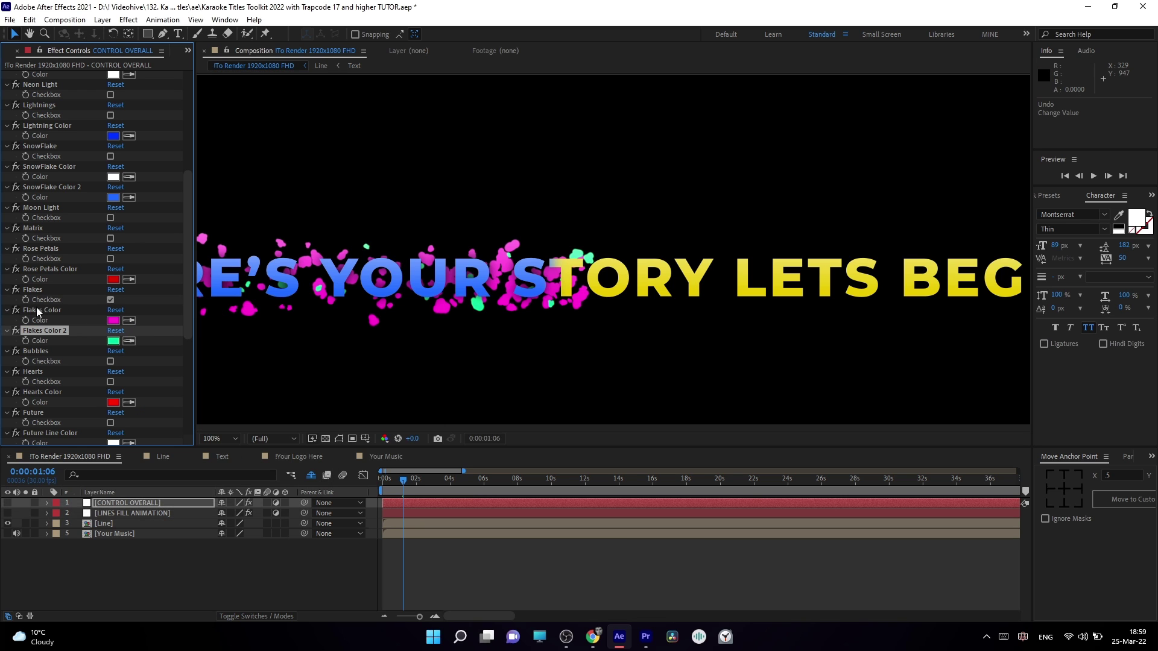
- Turn off Flakes, try Bubbles briefly, then switch on the Hearts effect
scroll(72, 327, "down", 1)
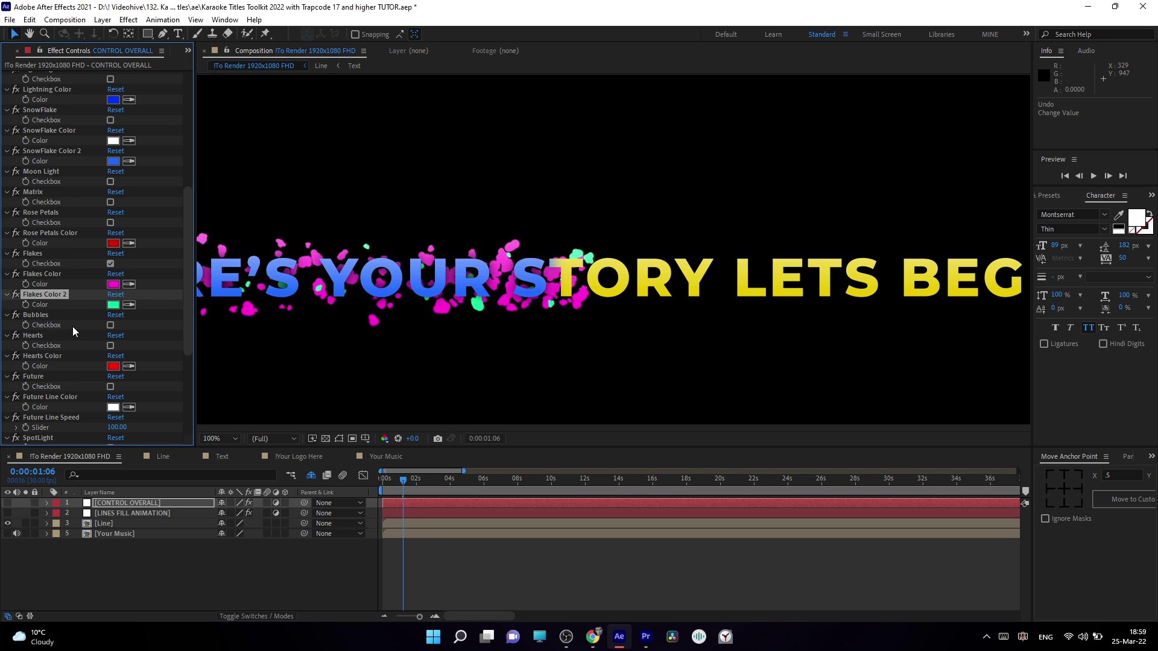
left_click(110, 264)
left_click(111, 325)
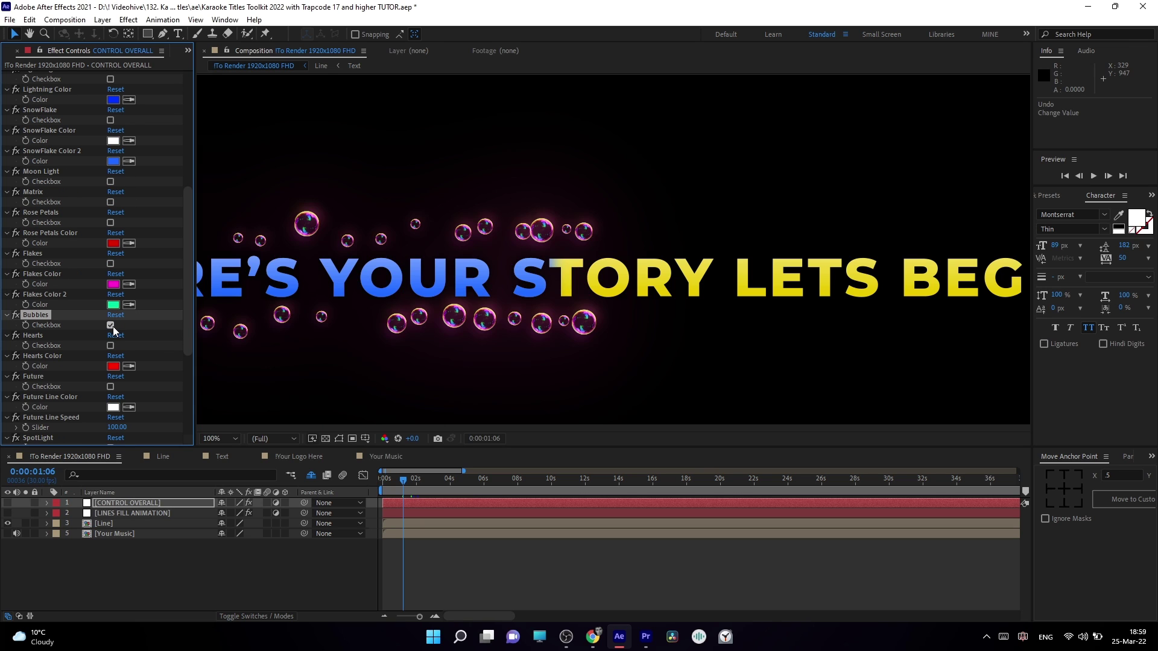
scroll(114, 327, "down", 1)
left_click(110, 289)
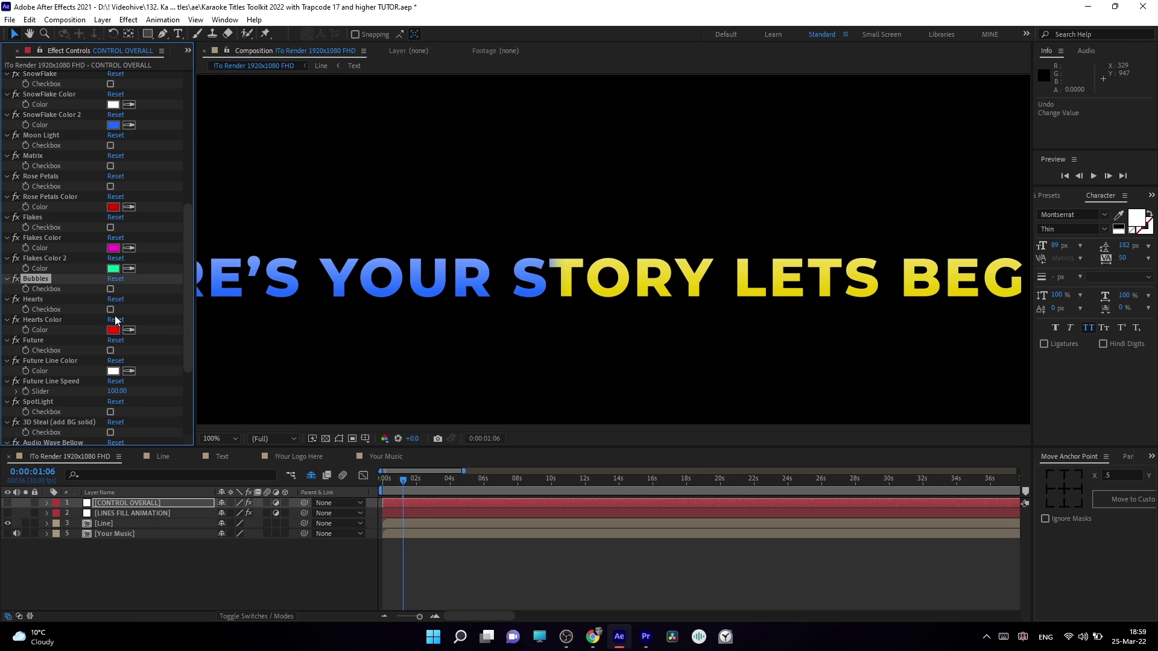
left_click(111, 309)
- Change the hearts colour to magenta
left_click(114, 330)
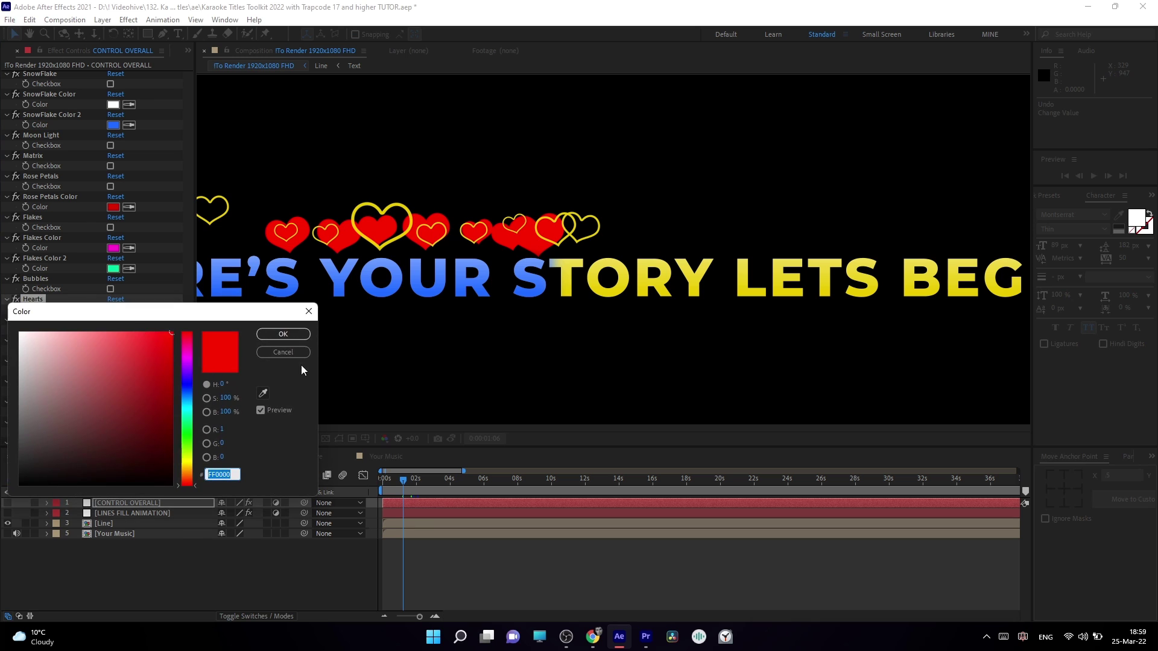
left_click(283, 352)
left_click(117, 353)
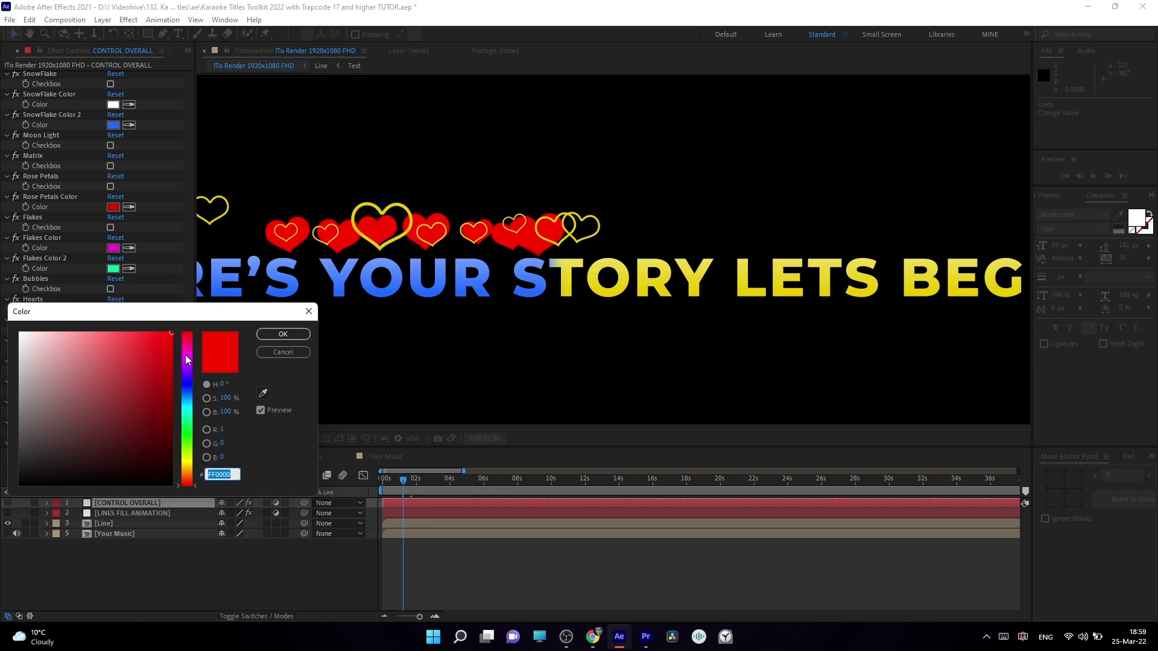
left_click(185, 359)
key("Return")
- Set the unfilled main lyric text colour to red
scroll(87, 291, "up", 8)
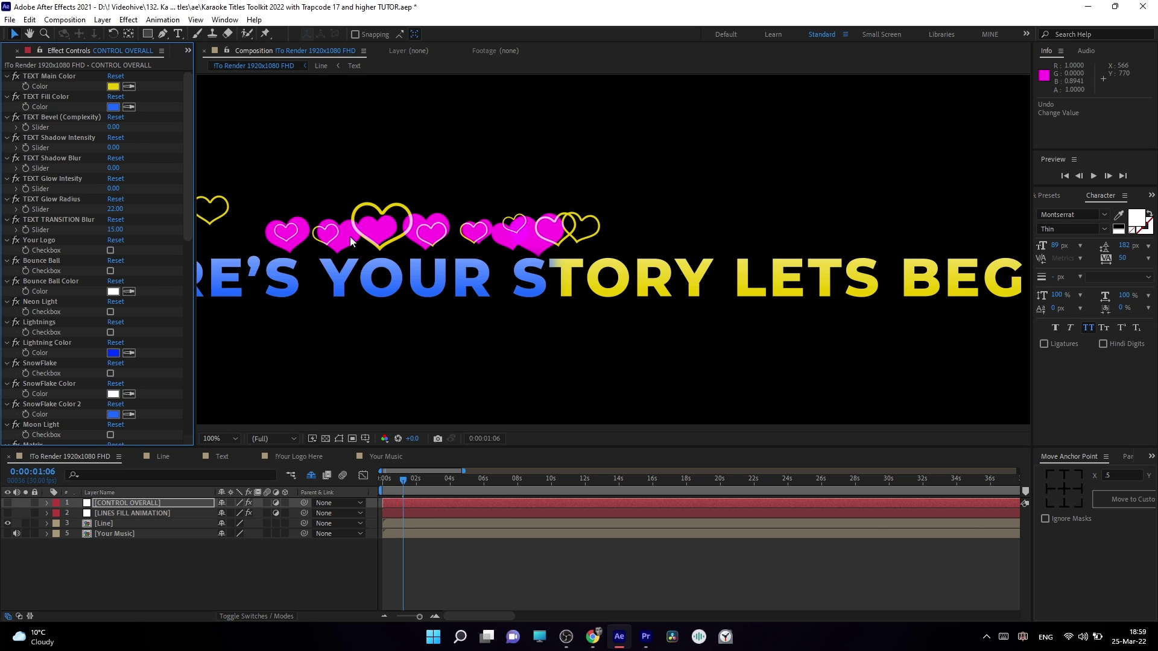
left_click(113, 86)
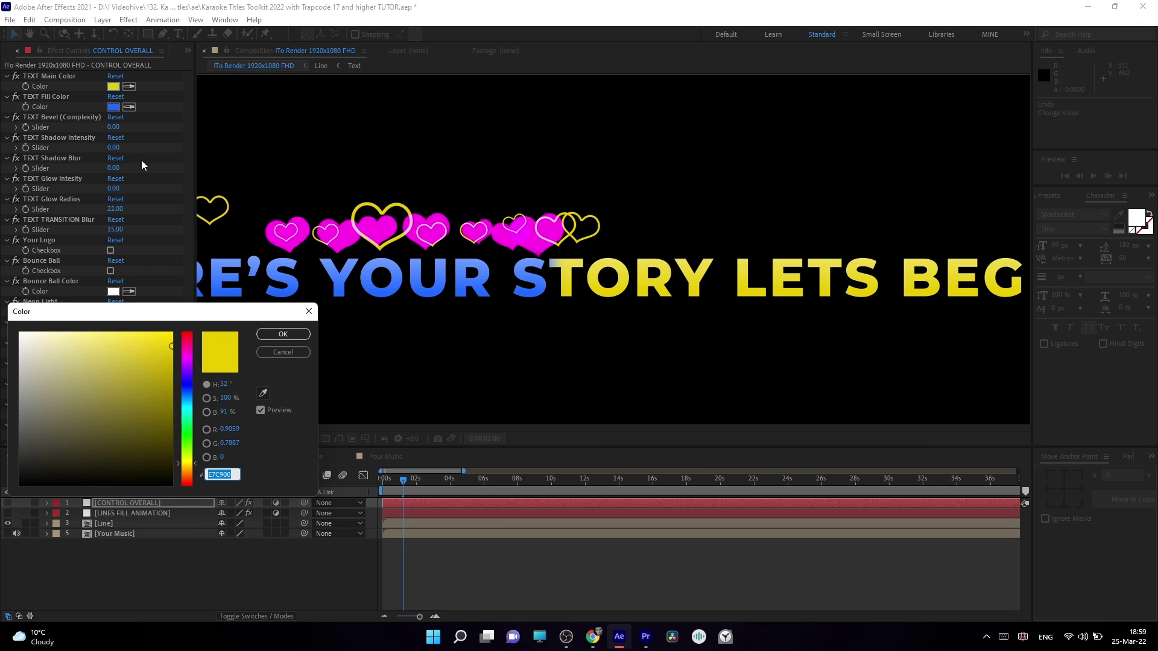
left_click_drag(194, 359, 201, 316)
key("Return")
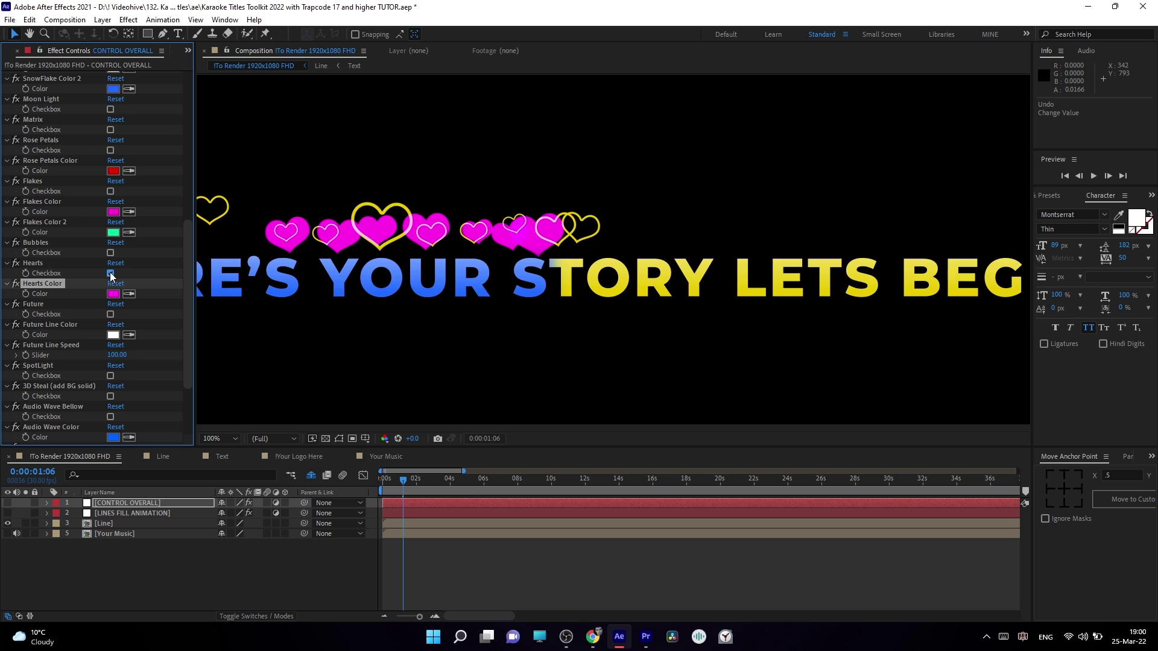
- Swap Hearts for Future, then turn on Bounce Ball and SpotLight with Future off
left_click(110, 273)
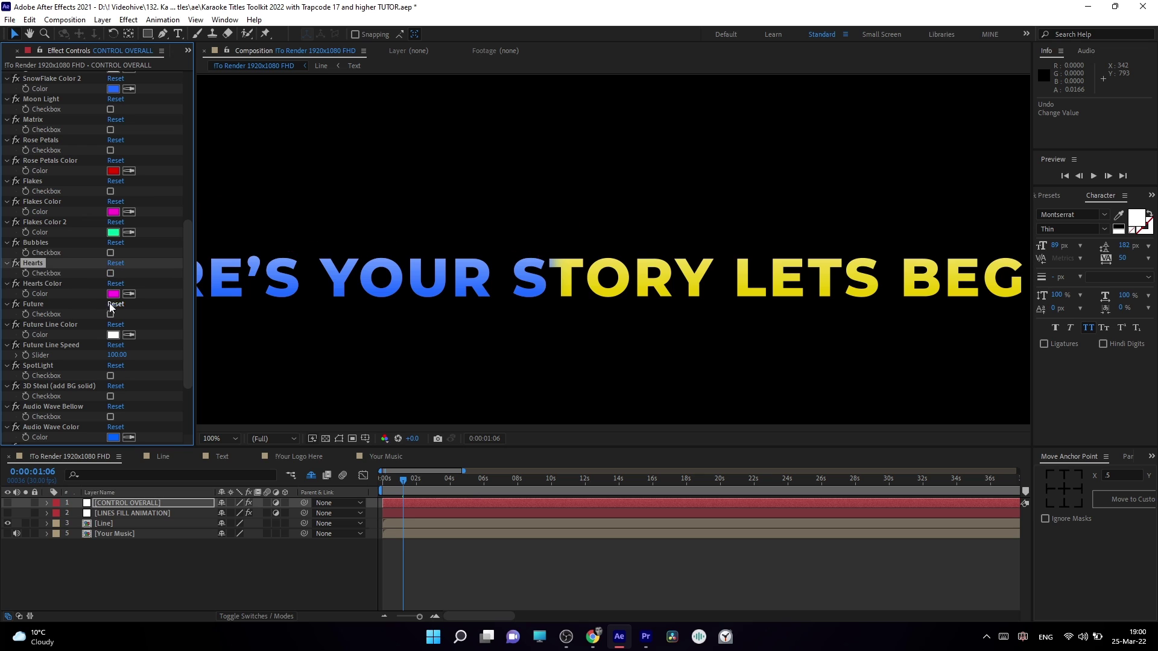
left_click(110, 314)
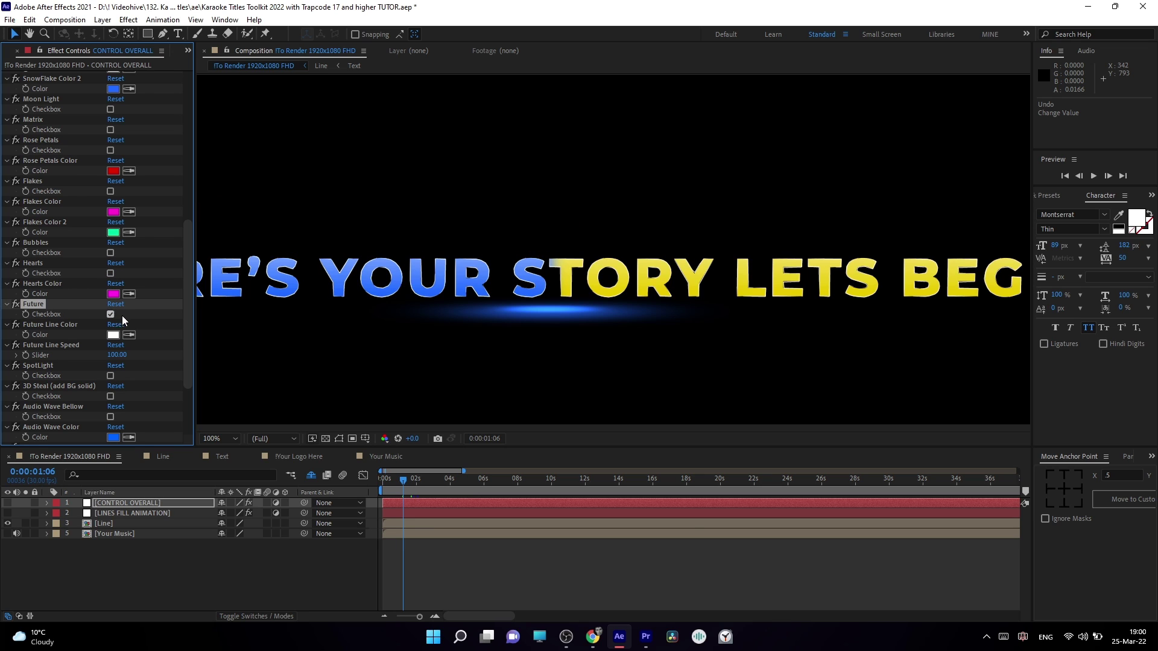
scroll(76, 251, "up", 4)
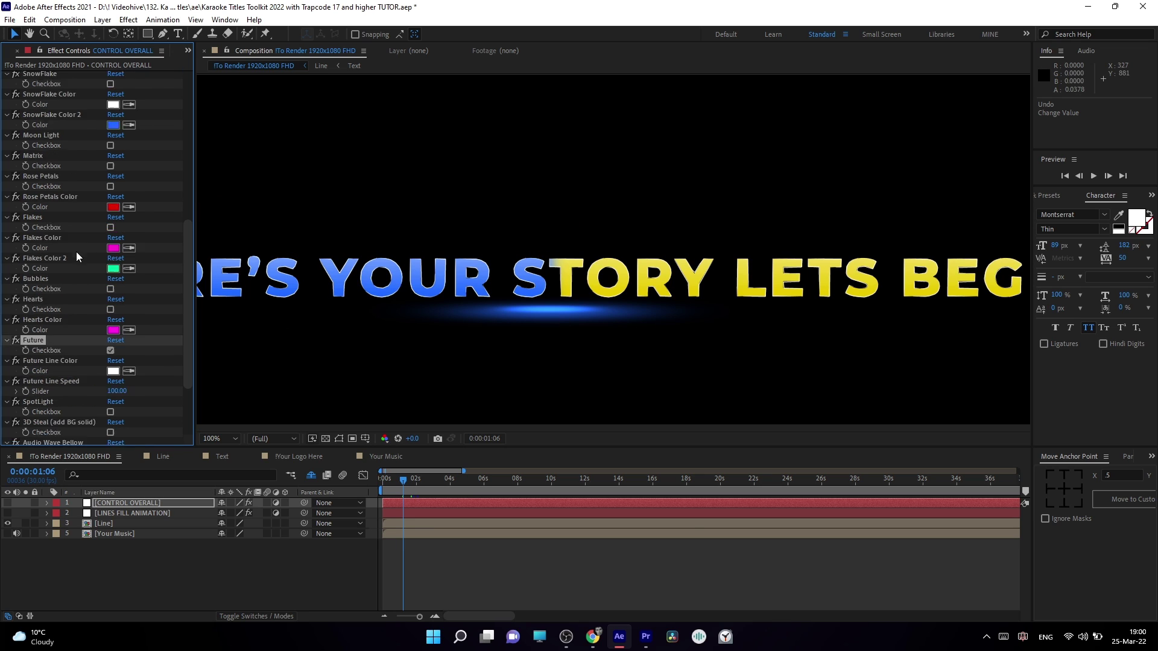
left_click(110, 90)
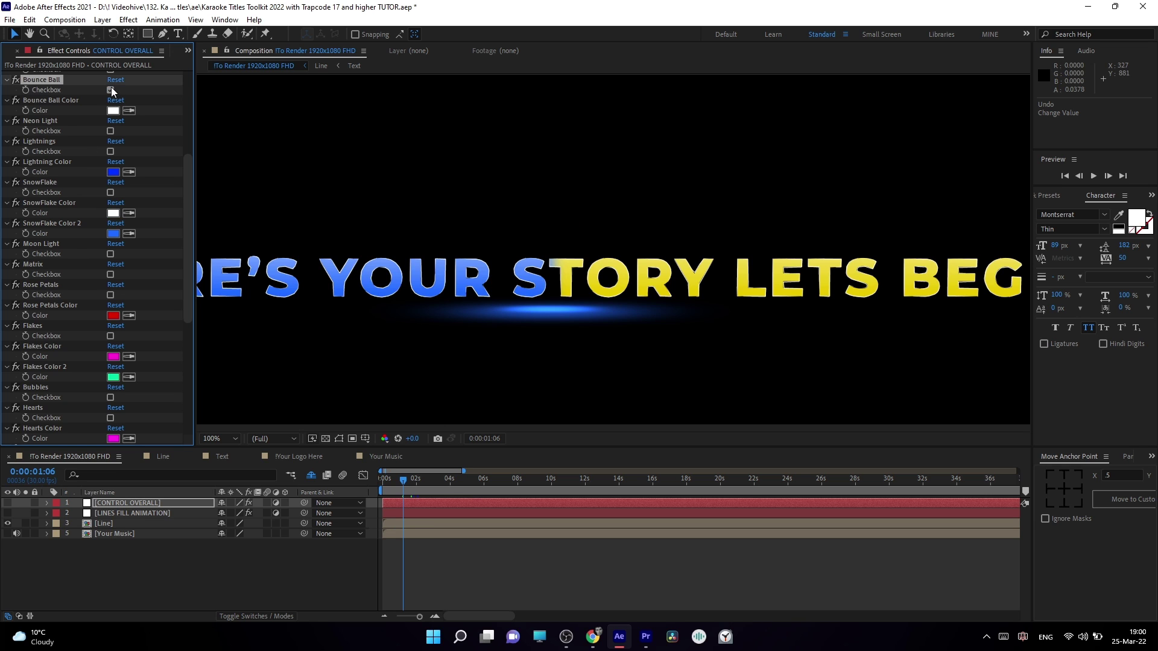
scroll(111, 242, "down", 7)
left_click(111, 214)
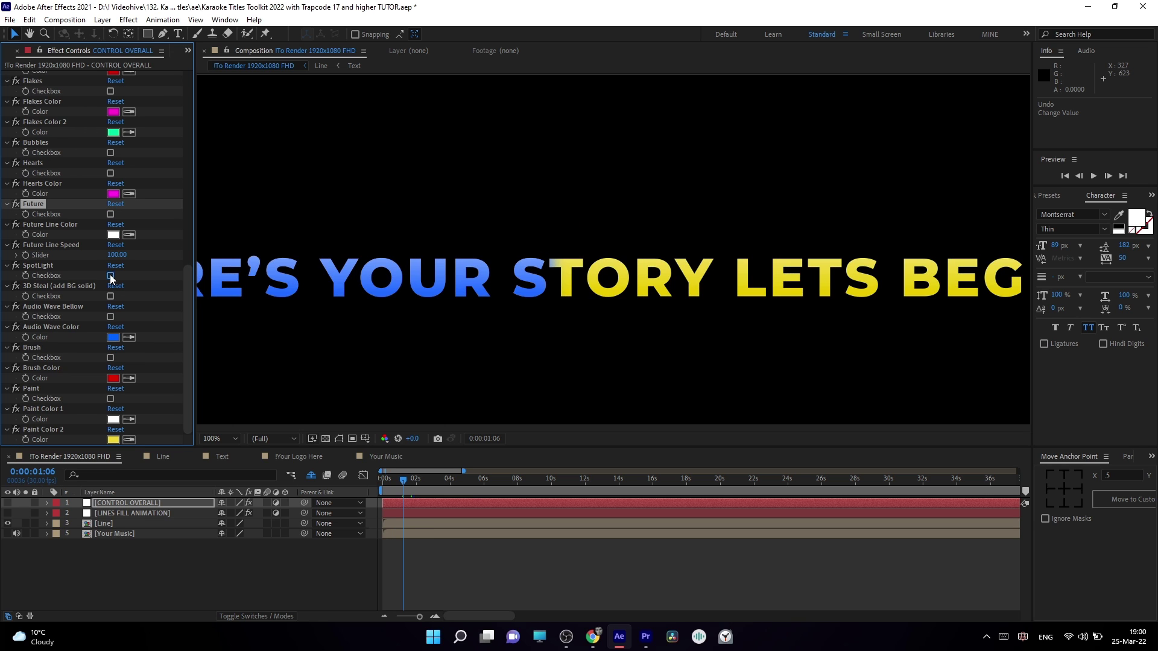
left_click(110, 276)
- Turn off 3D Steal and enable Audio Wave Bellow under the title
mouse_move(401, 480)
left_mouse_down()
mouse_move(388, 481)
mouse_move(408, 482)
left_mouse_up()
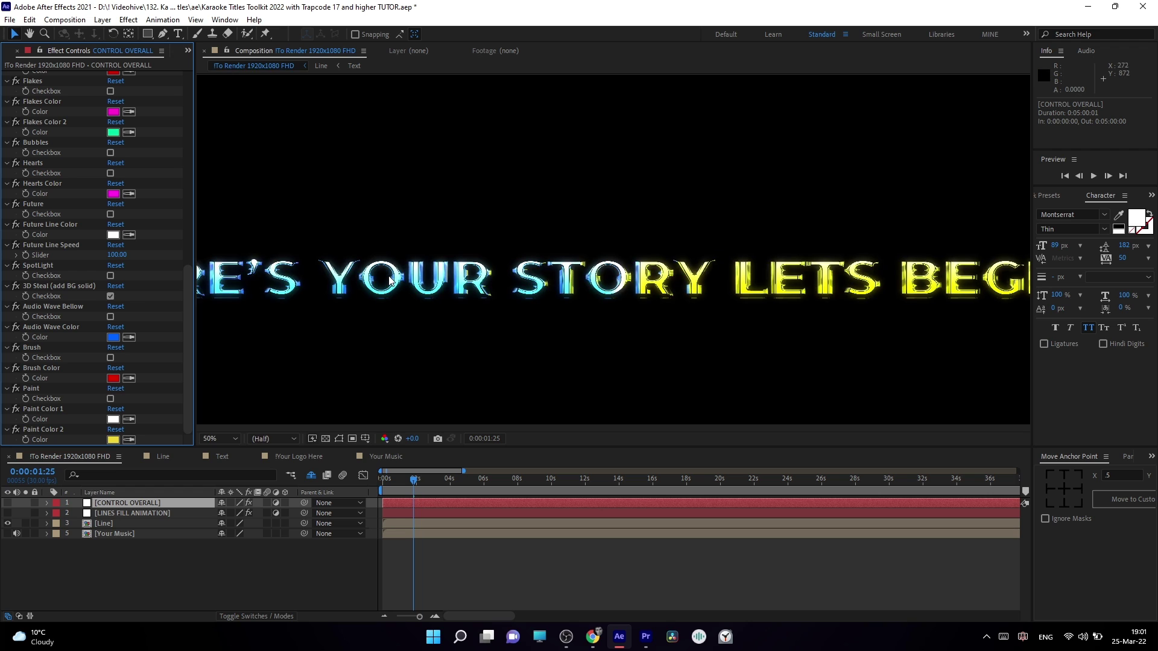
left_click(110, 296)
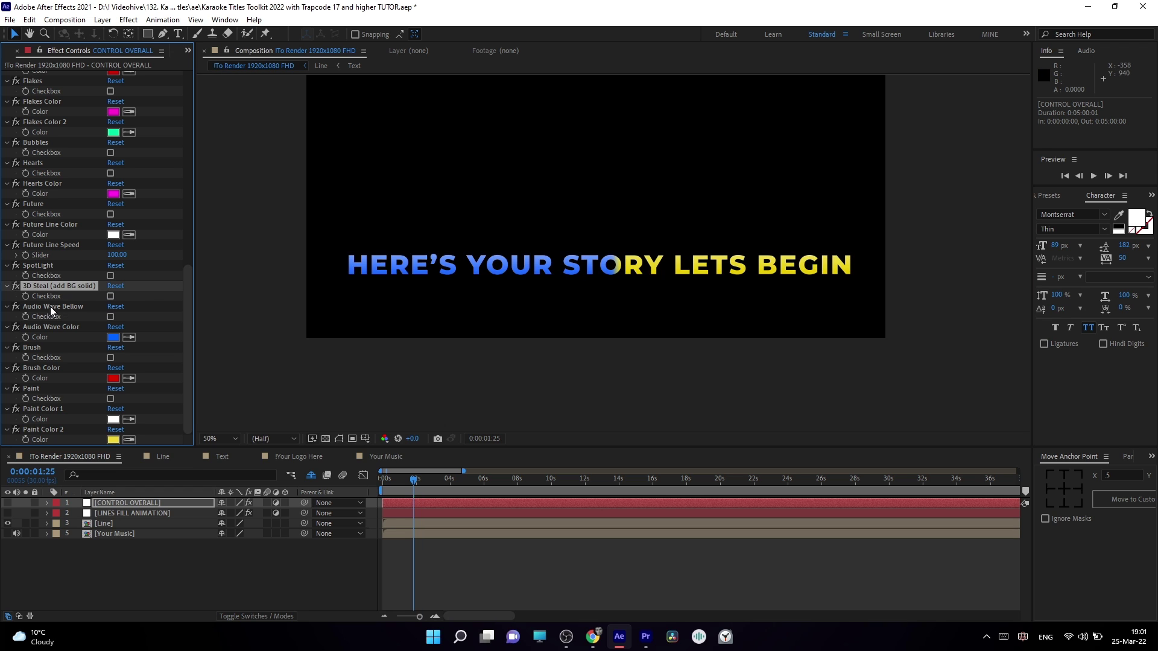
left_click(109, 316)
- Preview the wave bars and try new wave colours, keeping the original
left_click_drag(398, 483, 412, 489)
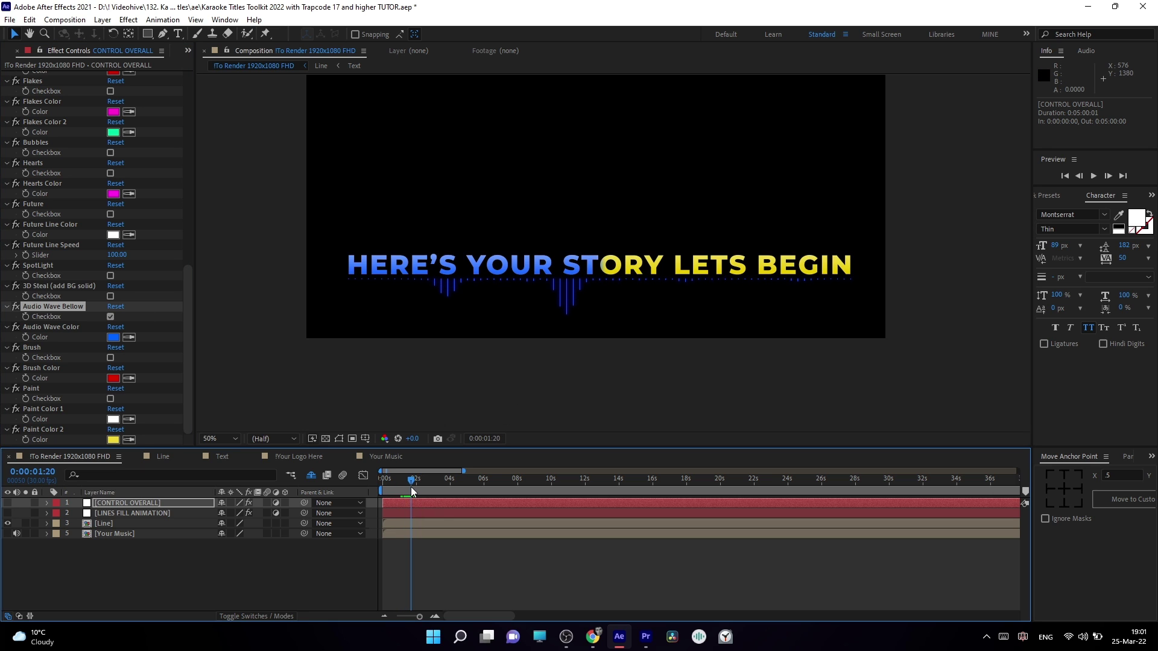
left_click(113, 337)
left_click(187, 361)
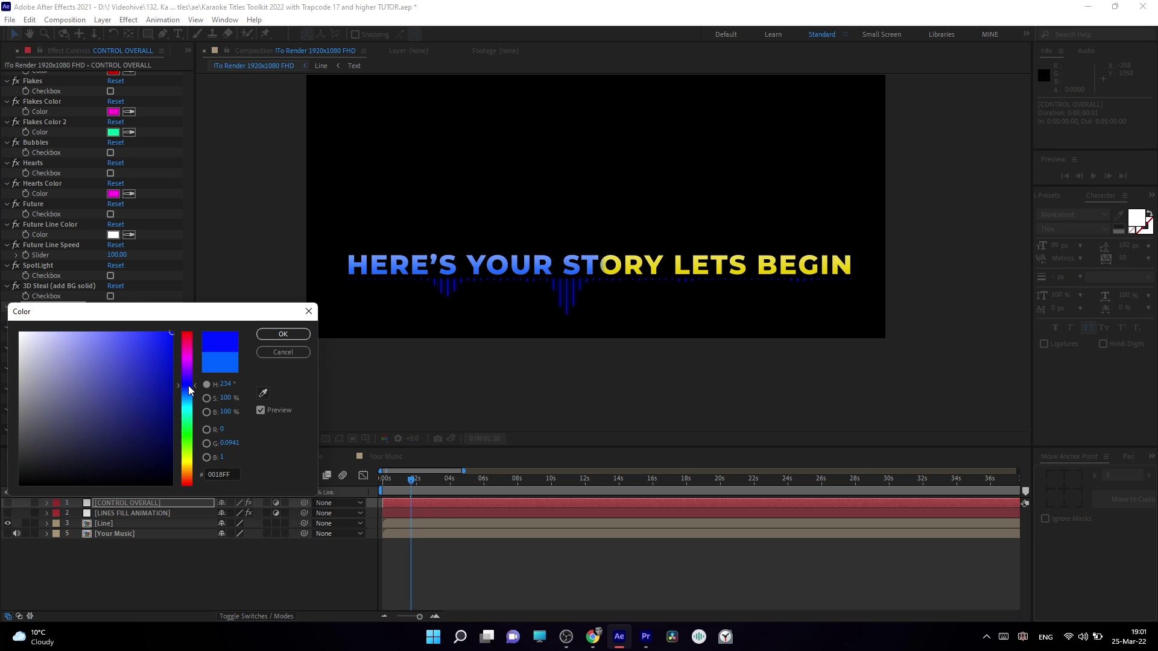
mouse_move(187, 362)
left_mouse_down()
mouse_move(187, 451)
mouse_move(189, 361)
left_mouse_up()
key("Escape")
- Test the Brush stroke style, then switch on the Paint drip style
left_click(110, 357)
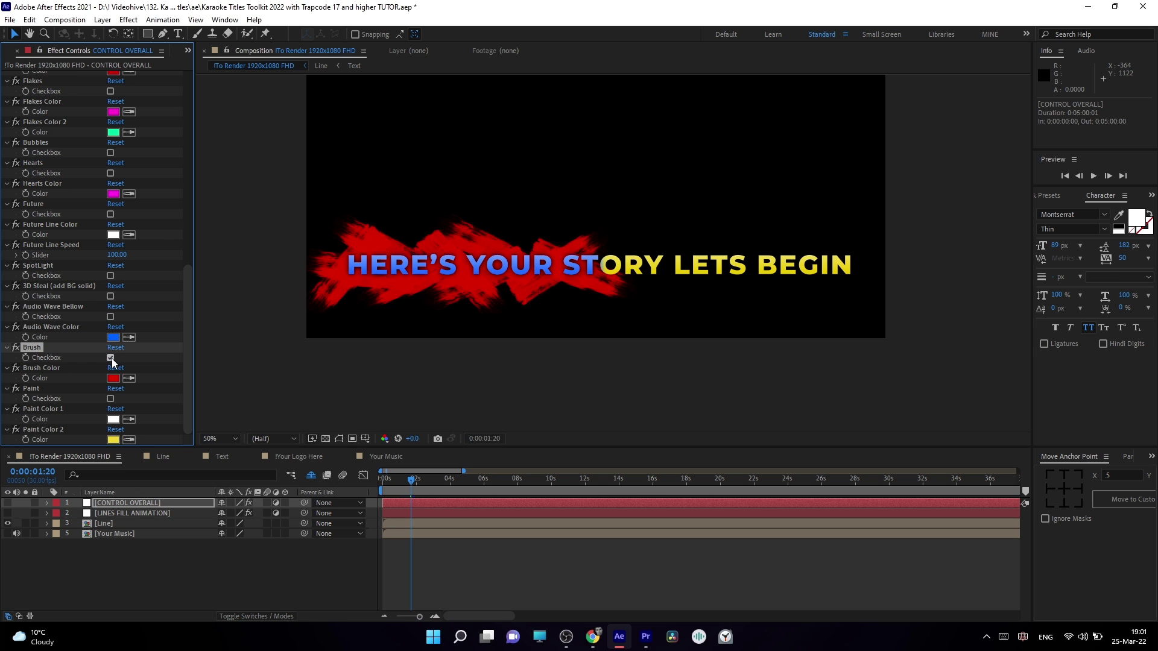
left_click(110, 357)
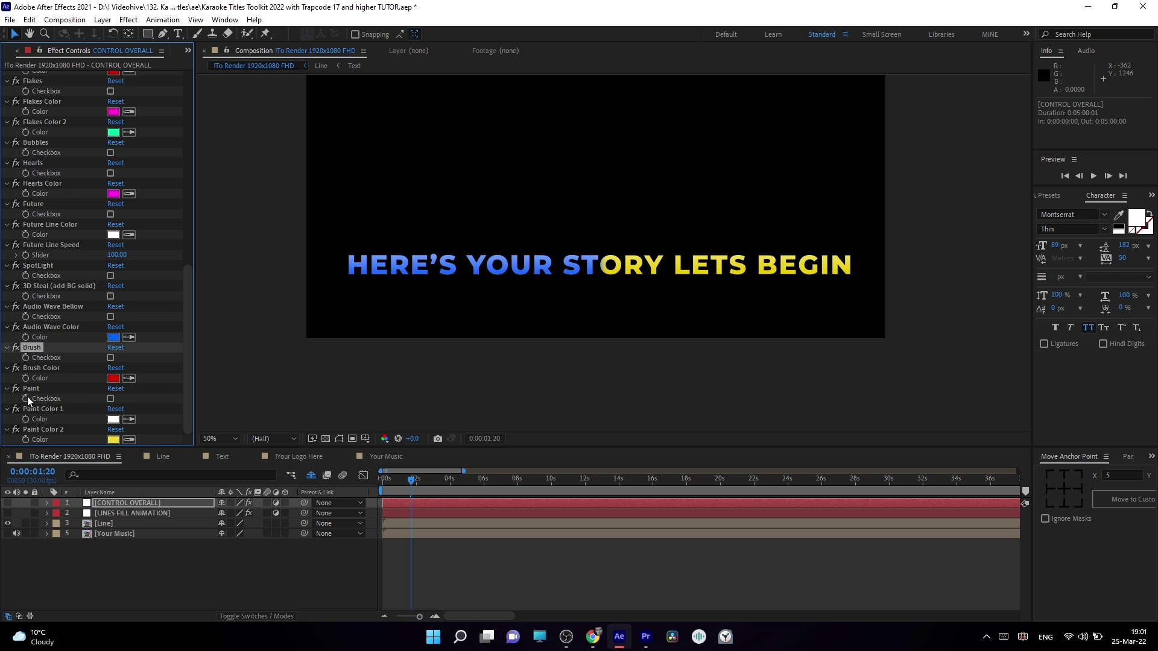
left_click(110, 399)
- Set TEXT Glow Radius to 0
scroll(108, 362, "up", 10)
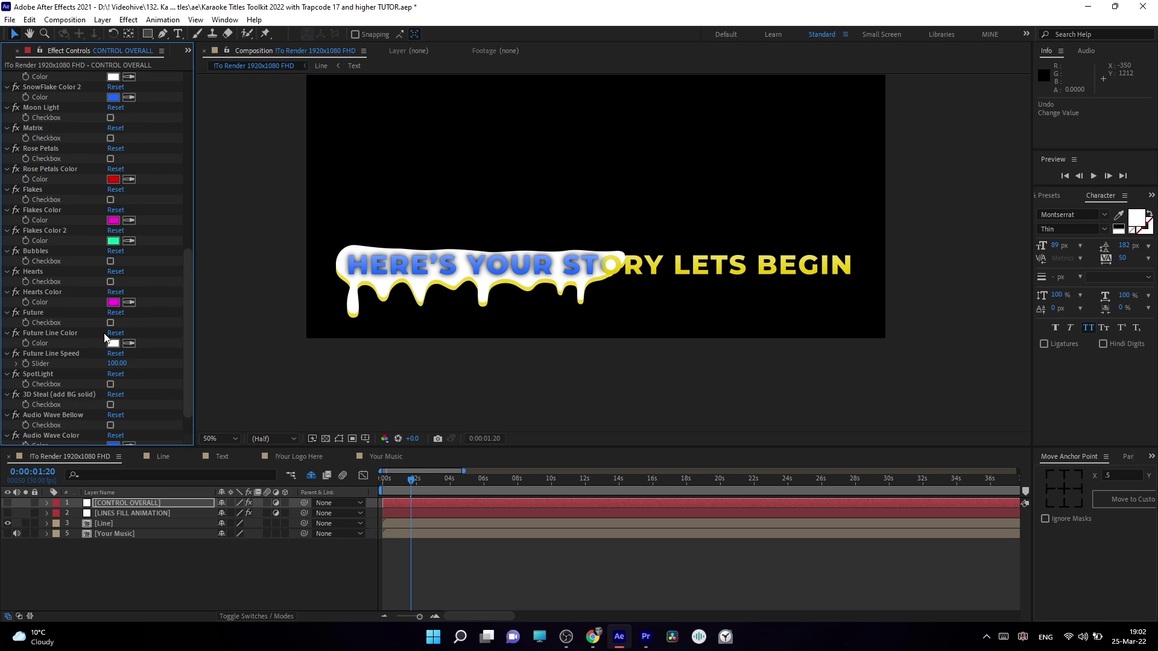
scroll(99, 242, "up", 1)
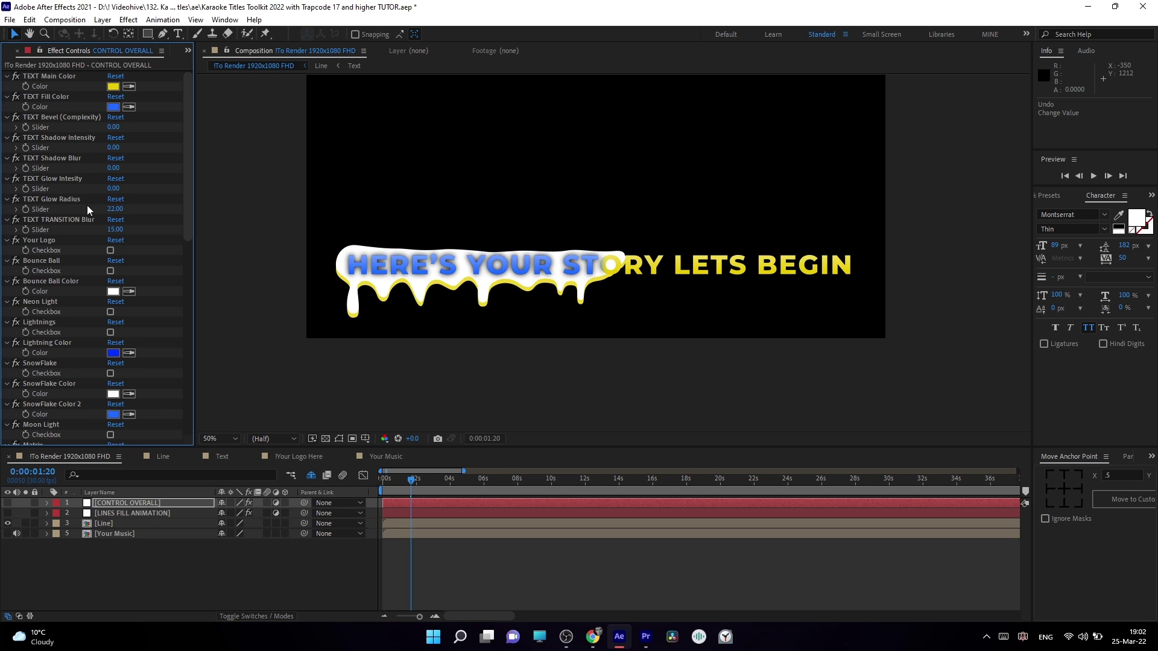
left_click(117, 210)
type("0")
key("Return")
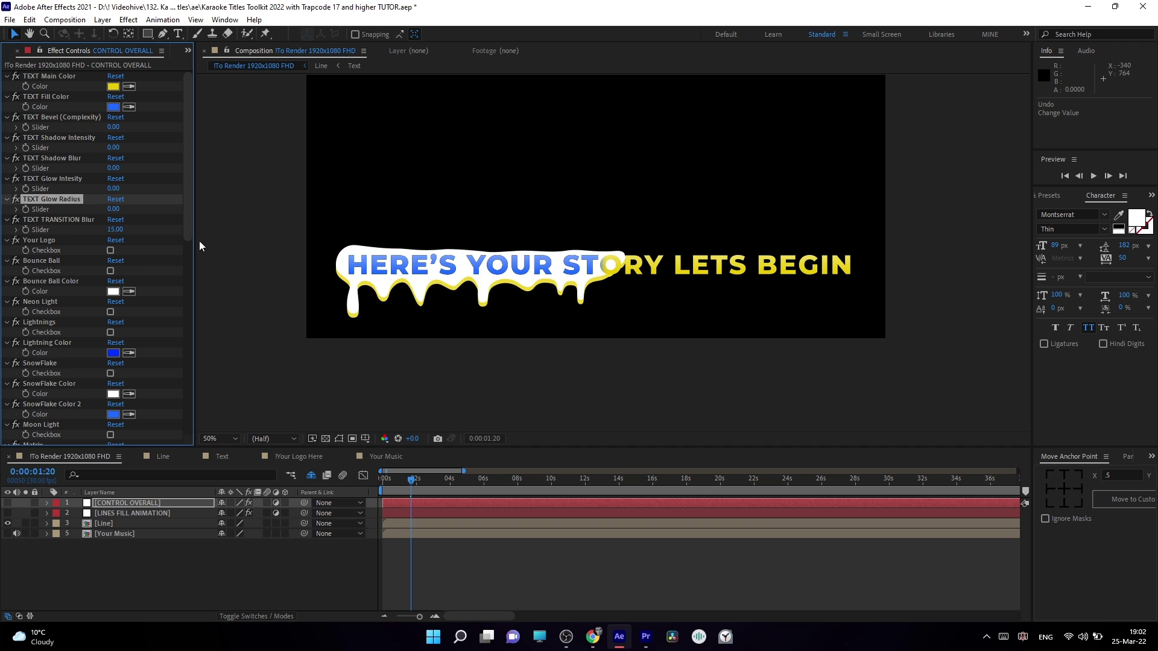
- Turn the paint drips green and preview an earlier frame
scroll(120, 362, "down", 10)
left_click(112, 438)
left_click_drag(185, 347, 190, 430)
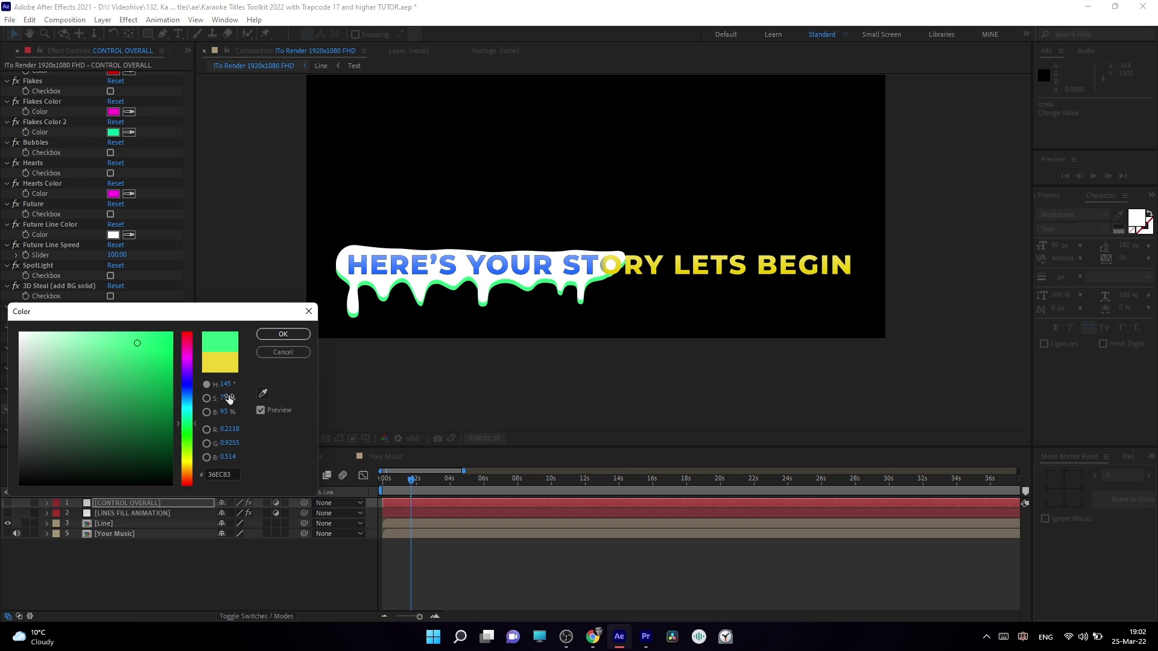
left_click(283, 336)
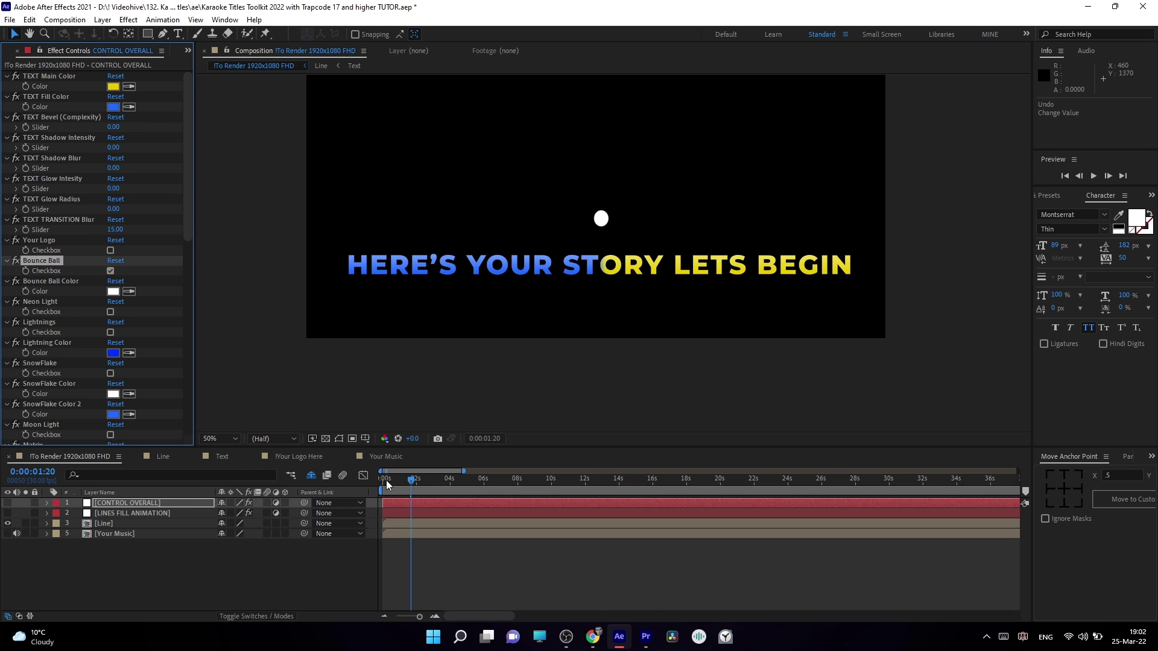
left_click_drag(389, 489, 402, 492)
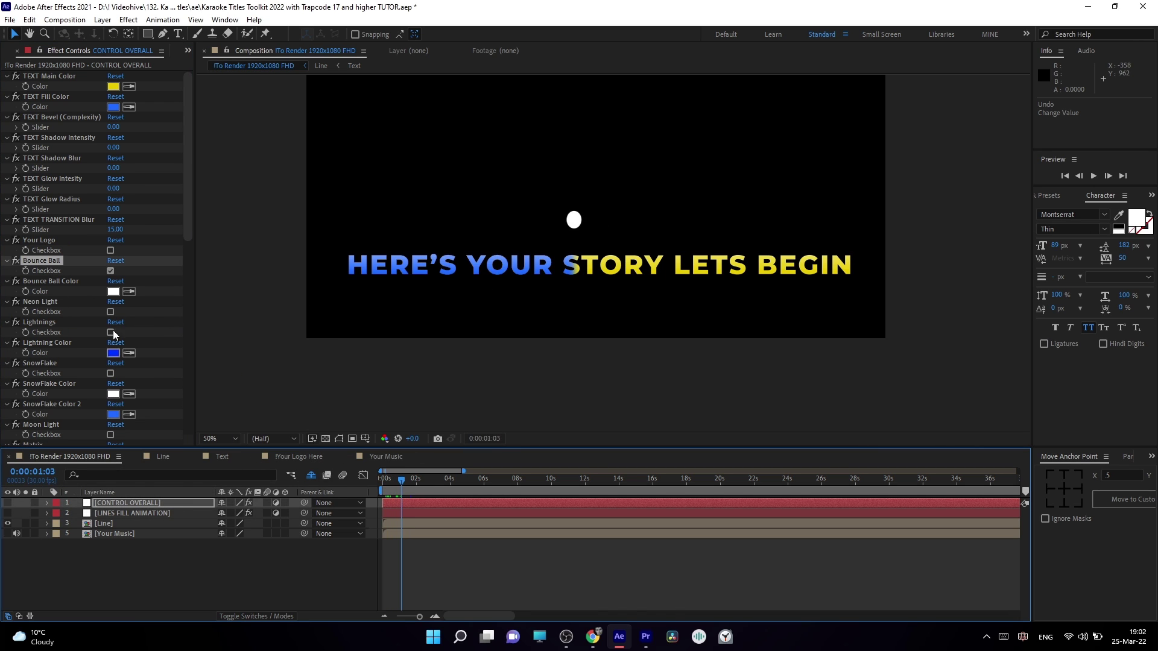
scroll(115, 329, "down", 8)
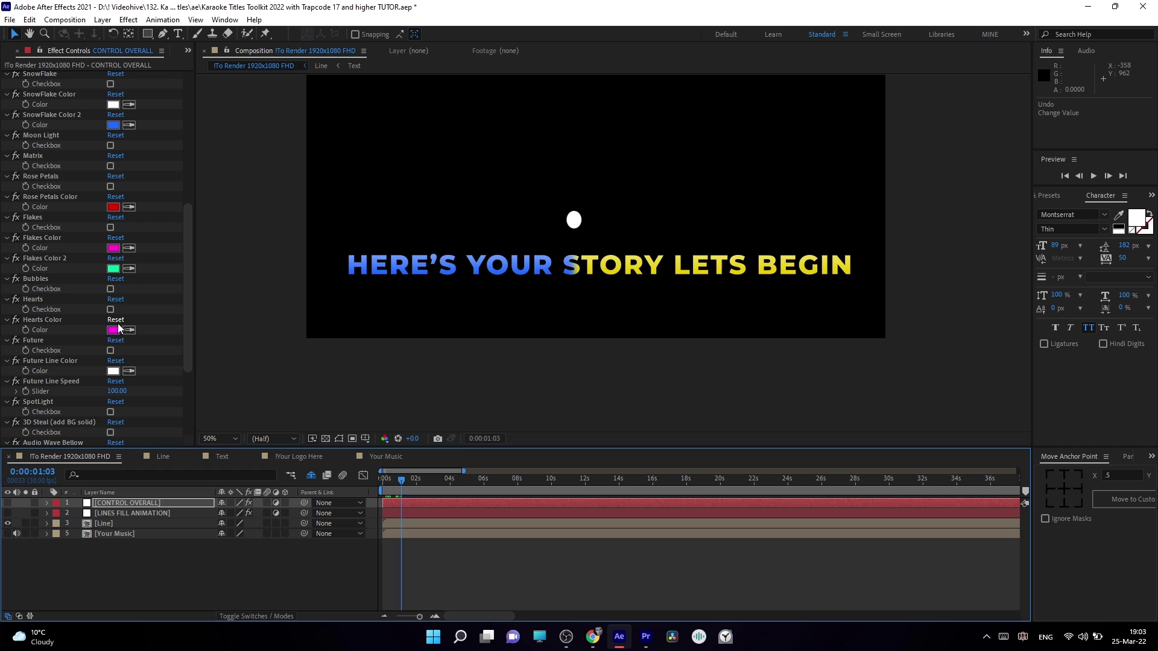
- Open the Text composition and scrub through it to around 31 seconds
left_click(219, 457)
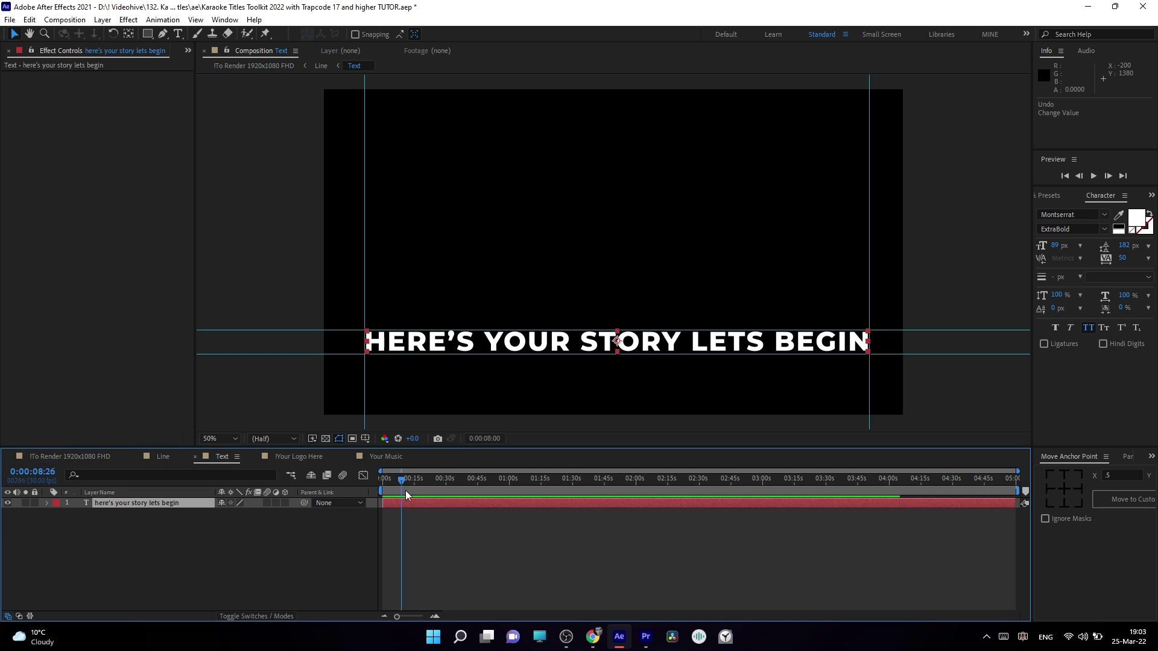
left_click_drag(405, 490, 700, 510)
left_click_drag(415, 480, 449, 486)
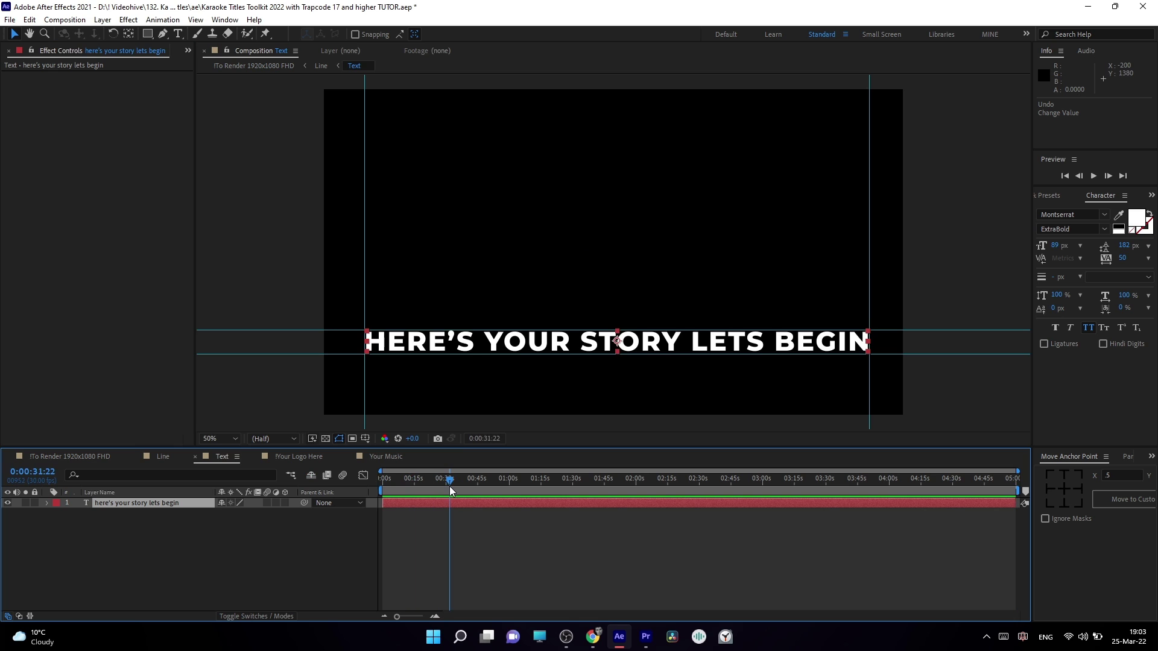
- Drag the-score-legend.mp3 from the Project panel into the Text timeline and preview it
left_click(190, 53)
left_click(205, 67)
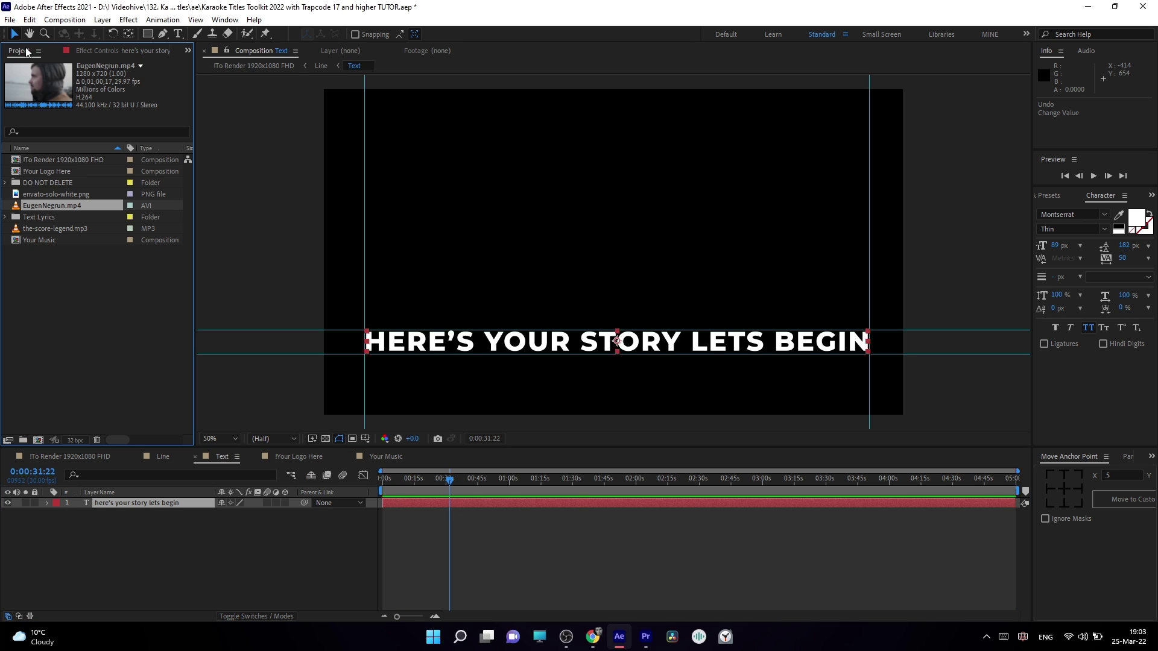
left_click_drag(54, 228, 151, 515)
mouse_move(409, 480)
left_mouse_down()
mouse_move(399, 485)
mouse_move(408, 497)
mouse_move(396, 480)
left_mouse_up()
key("space")
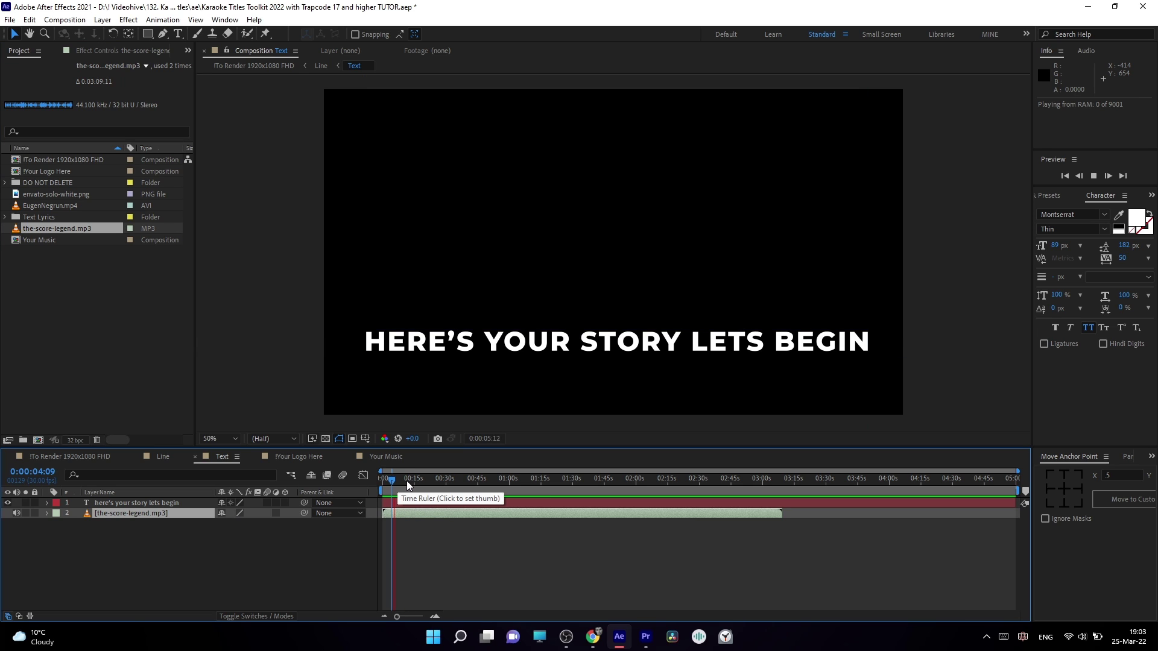
left_click(420, 481)
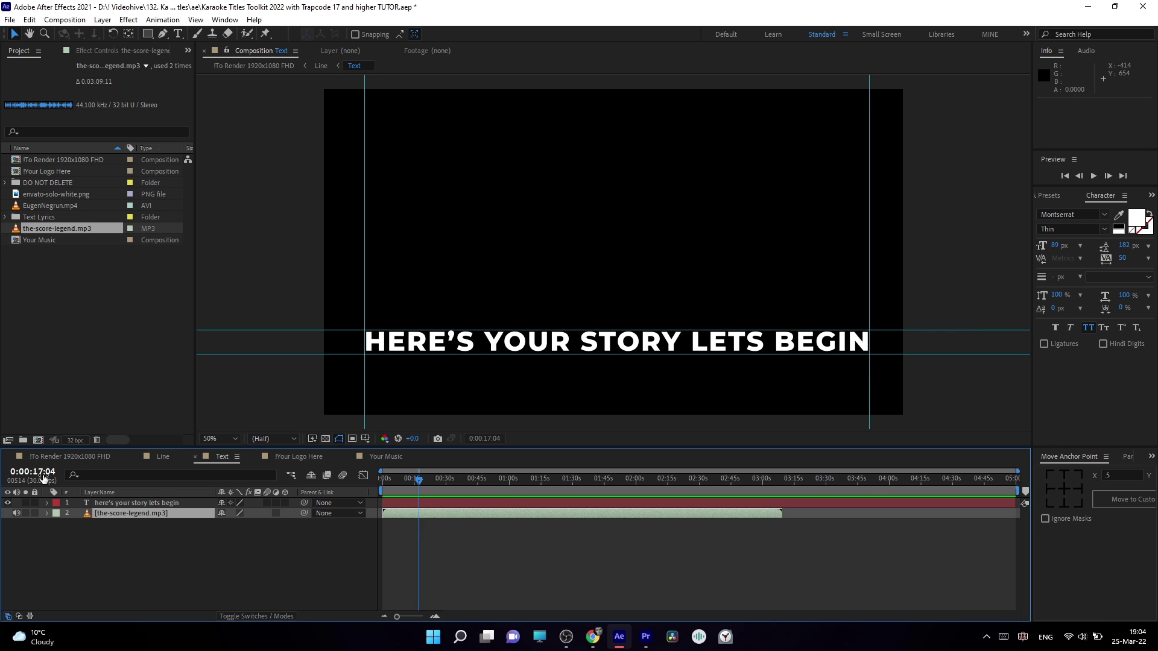
left_click(435, 617)
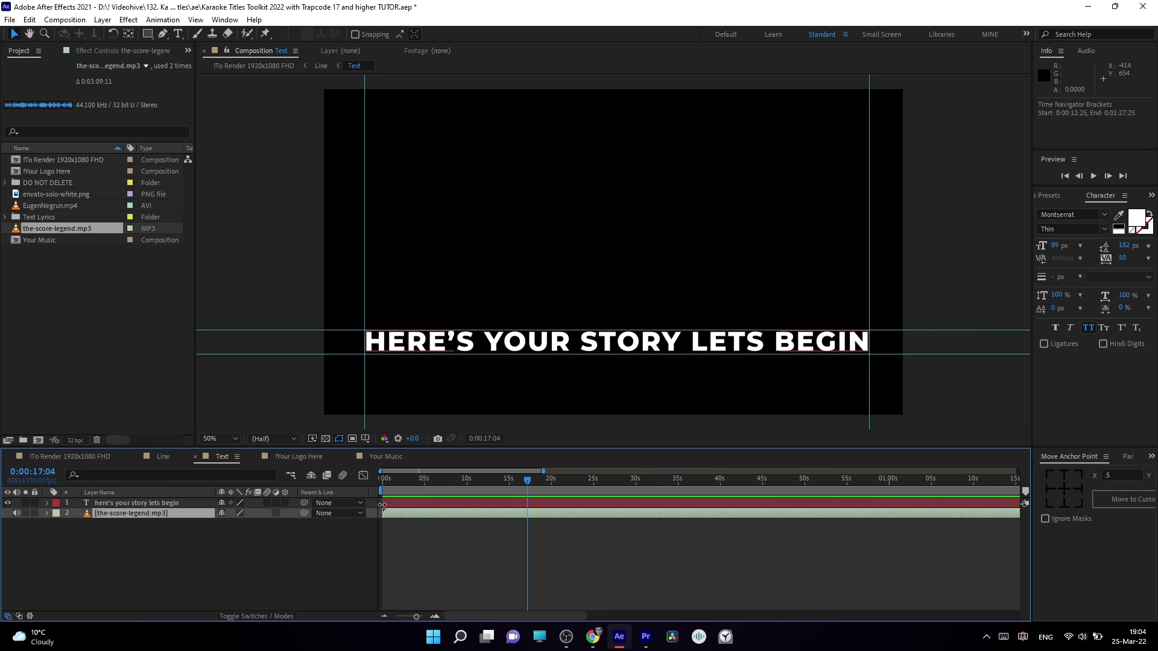
- Move the lyric line layer to start at 0:00:17:04 and preview with music
left_click(381, 504)
left_click_drag(382, 504, 527, 506)
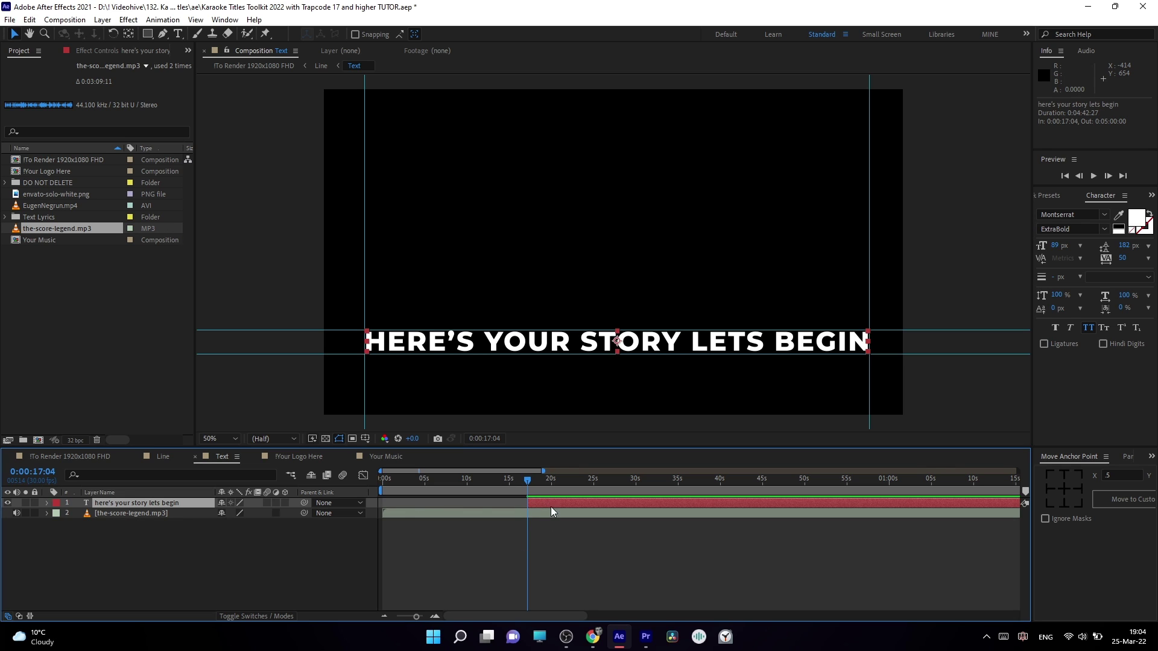
key("space")
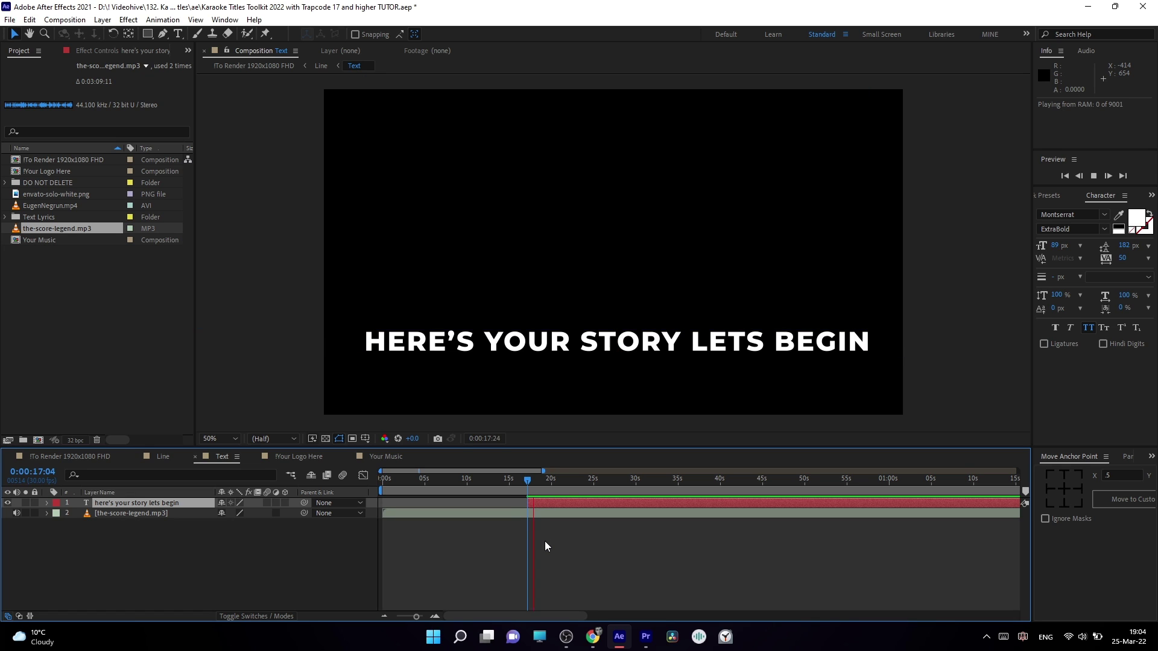
key("space")
- Split the lyric layer at 0:00:19:15 and retype the copy as 'here we go here we go'
left_click_drag(544, 480, 548, 483)
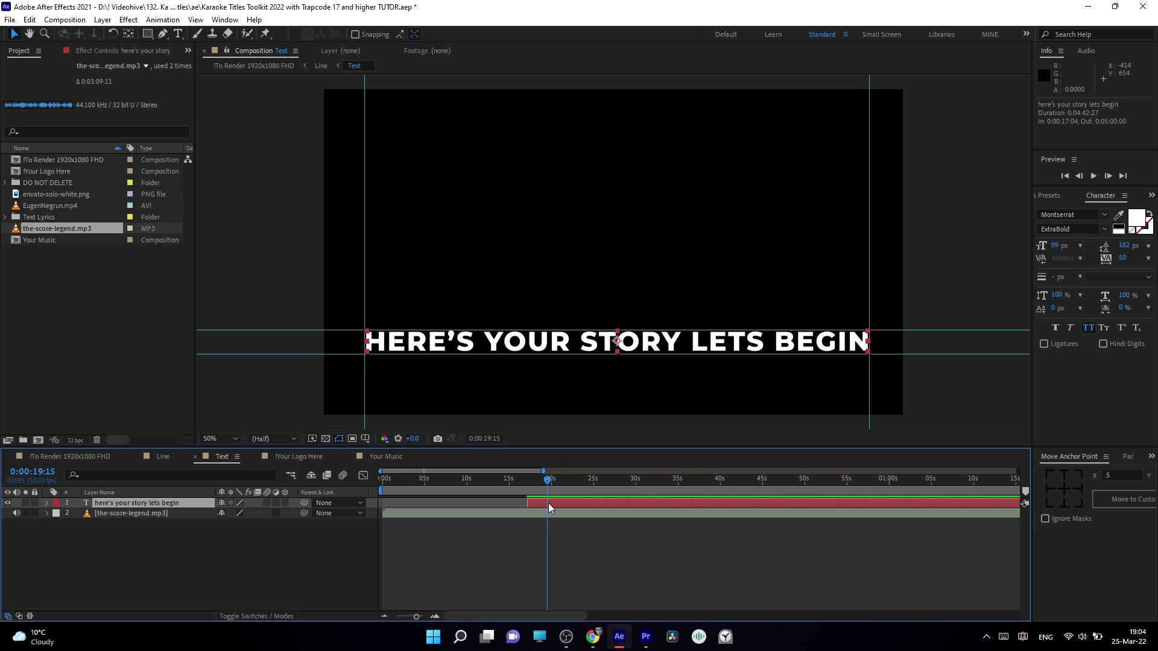
key("ctrl+shift+d")
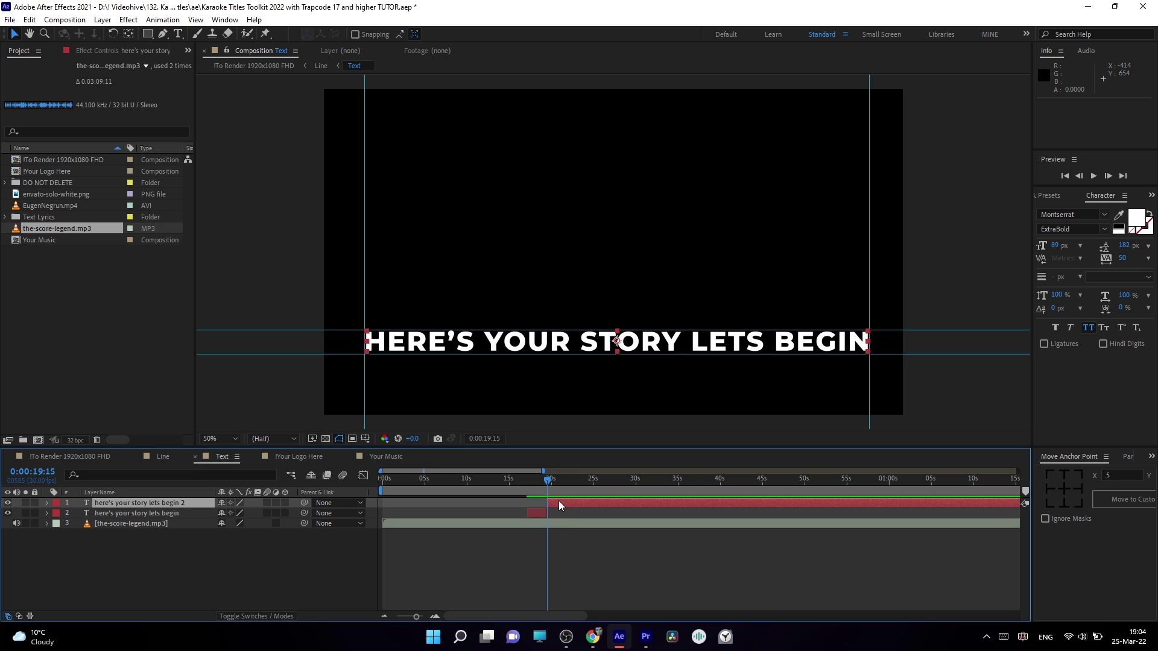
left_click(29, 19)
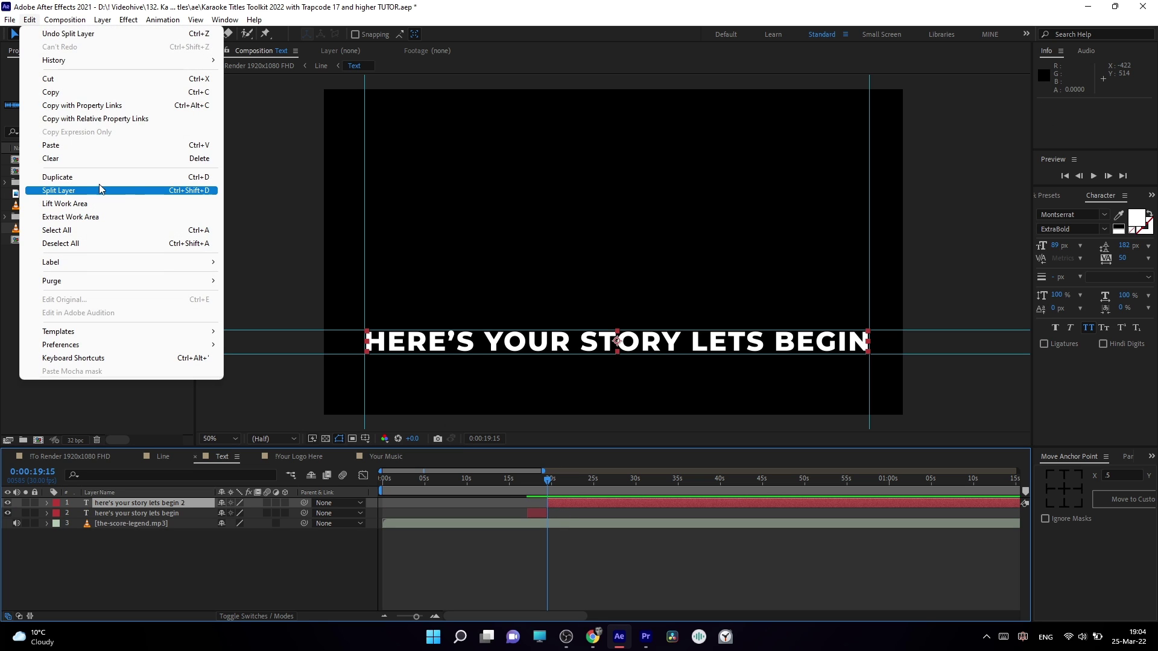
left_click(533, 483)
mouse_move(533, 482)
left_mouse_down()
mouse_move(563, 482)
mouse_move(540, 483)
left_mouse_up()
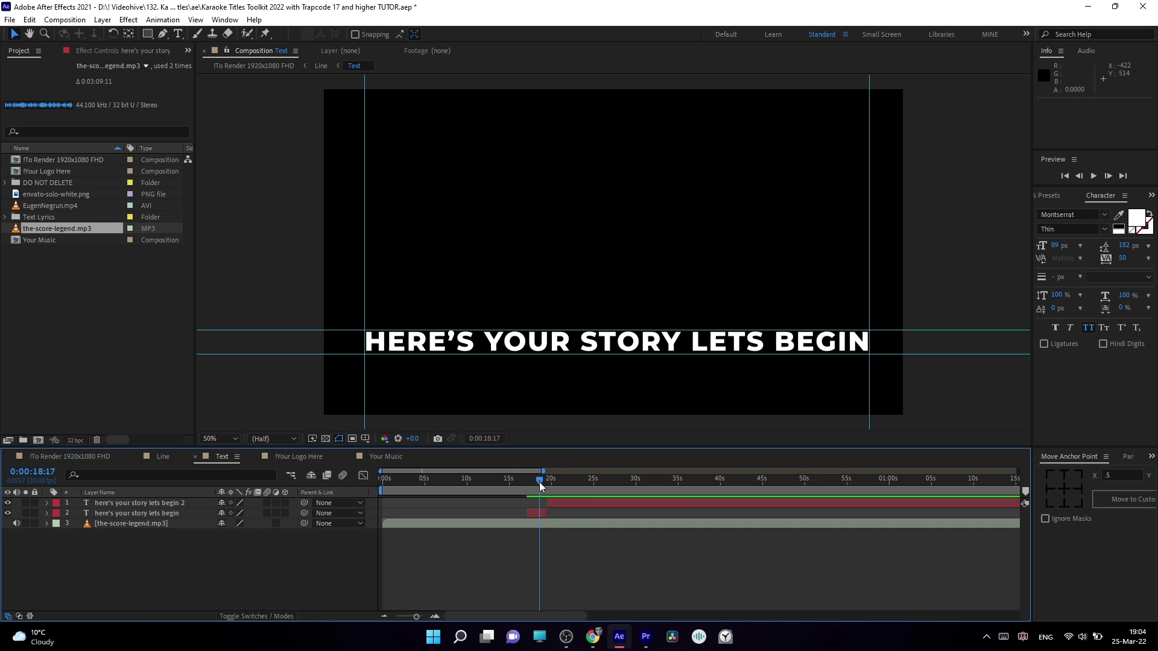
double_click(537, 513)
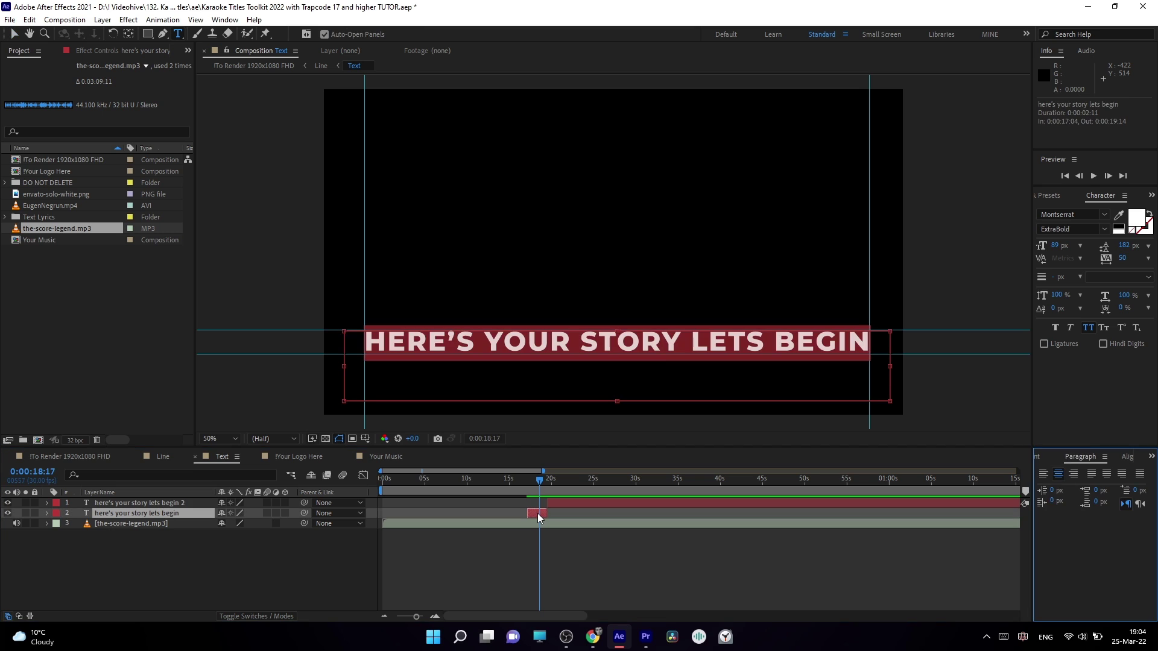
type("here we go here")
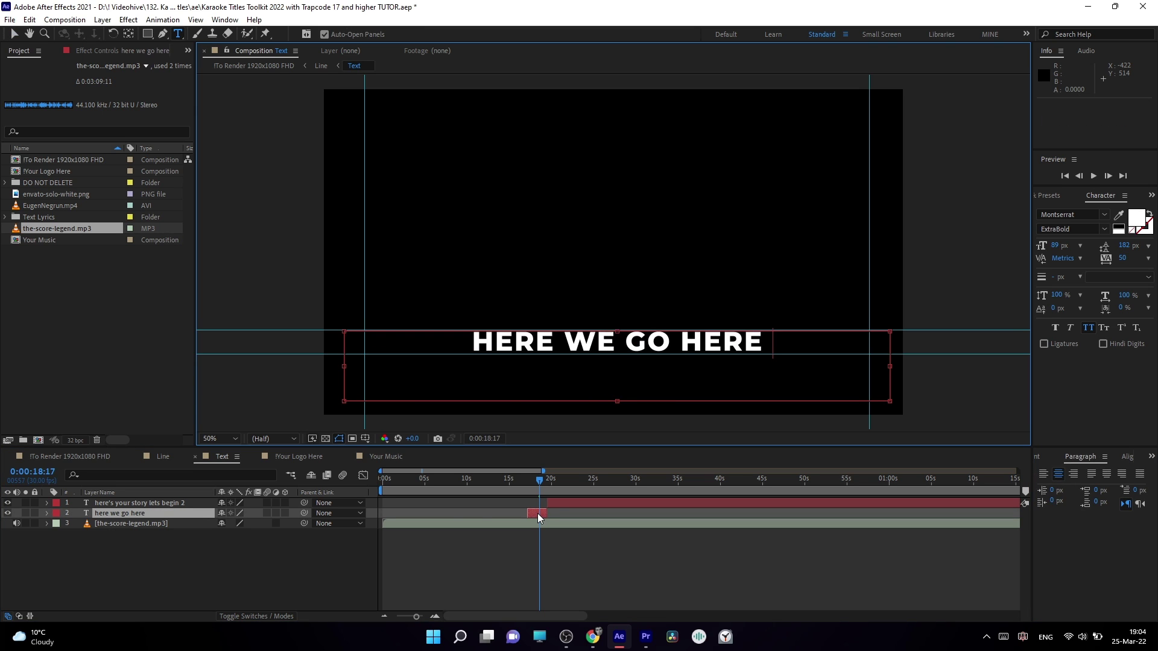
type(" we go")
- Split the top layer at 0:00:21:28 and retype it as 'it's about to said it all'
left_click_drag(543, 483, 547, 485)
key("space")
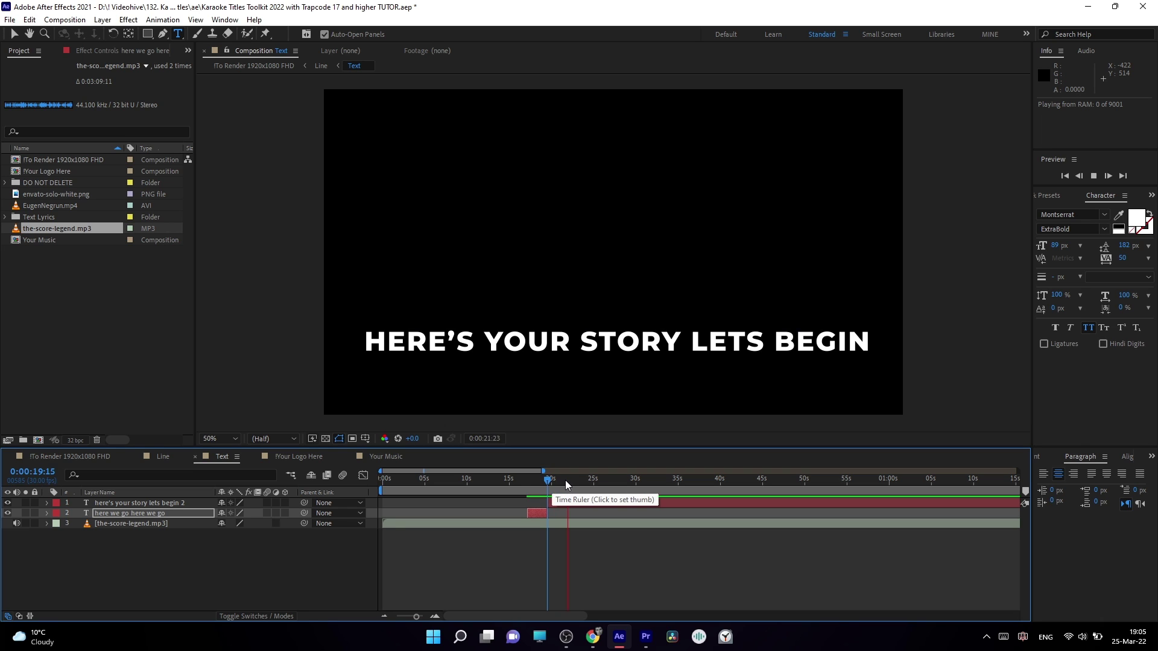
left_click(567, 485)
left_click(577, 504)
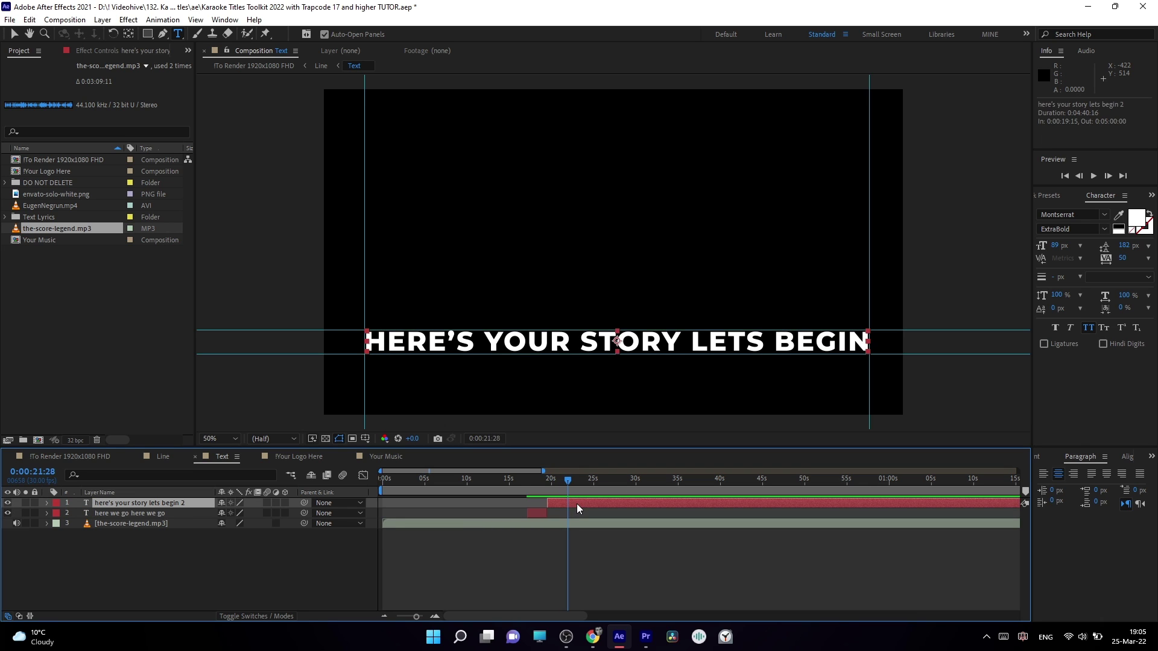
key("ctrl+shift+d")
left_click(552, 479)
left_click(559, 512)
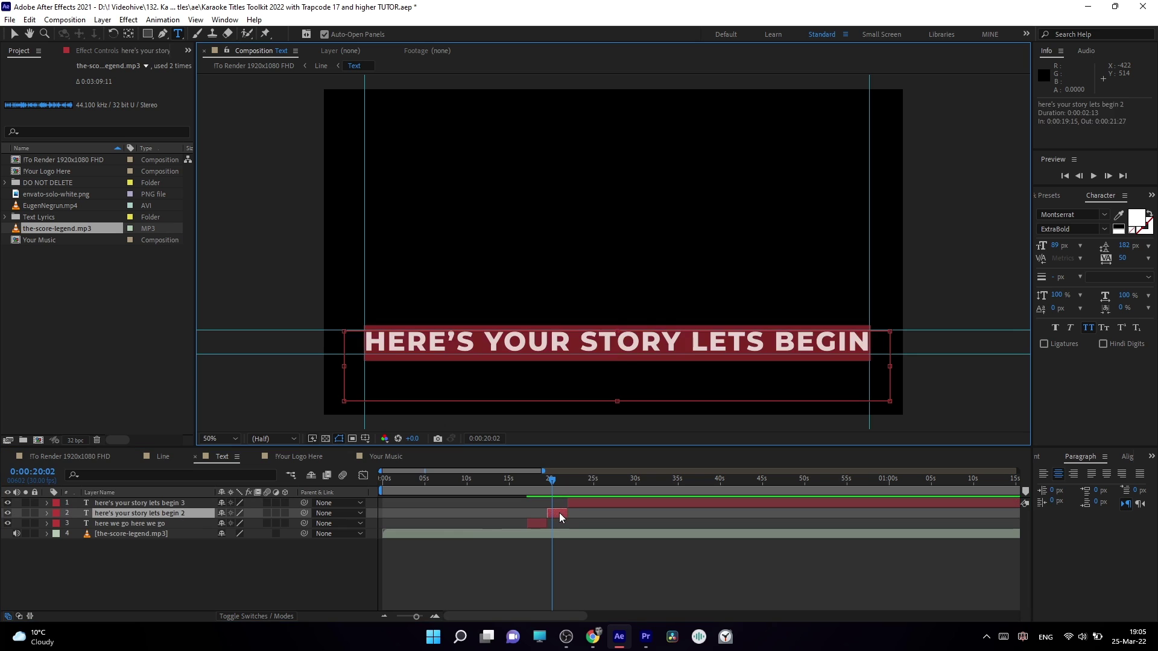
type("it's about to sai")
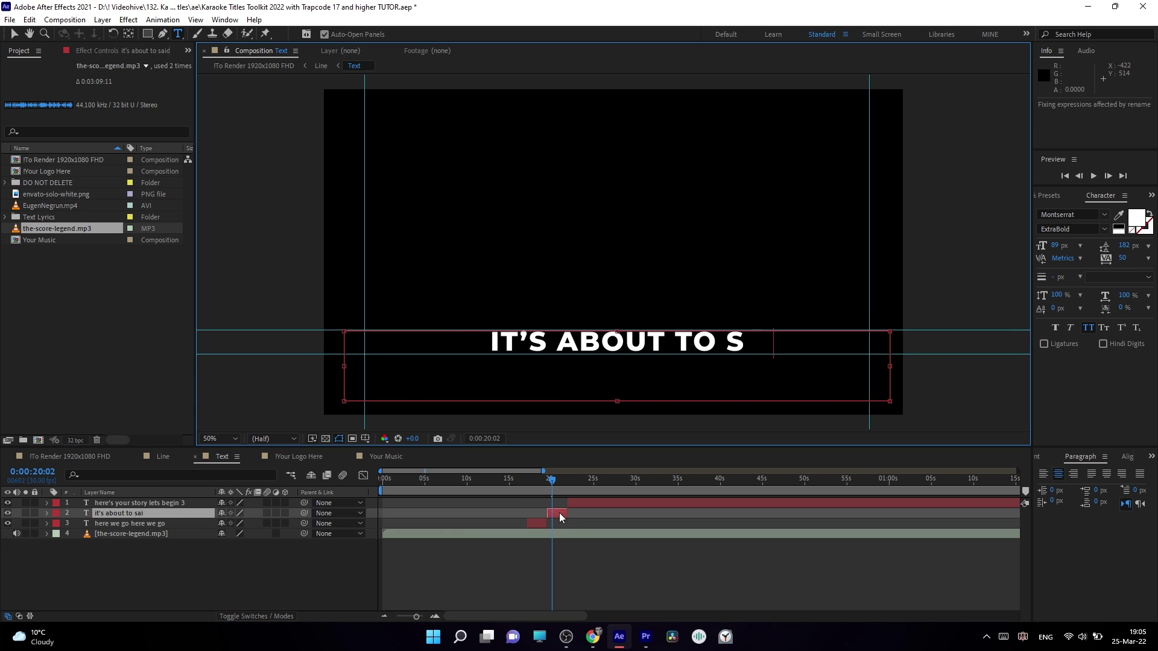
type("d it all")
left_click(530, 487)
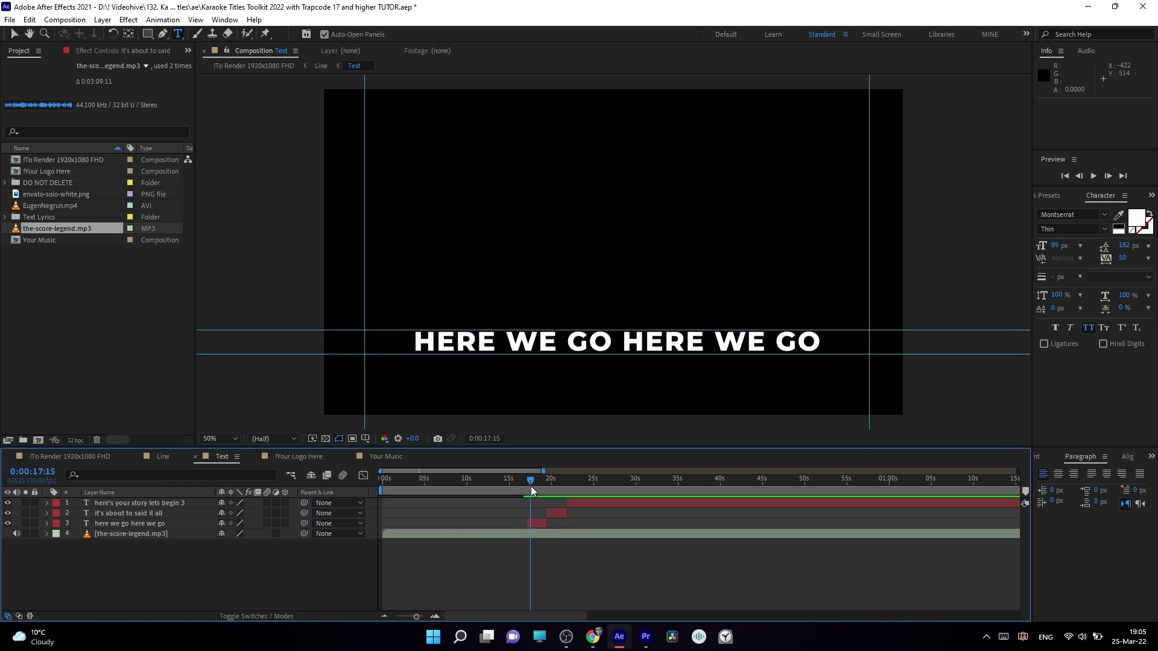
left_click_drag(531, 486, 588, 499)
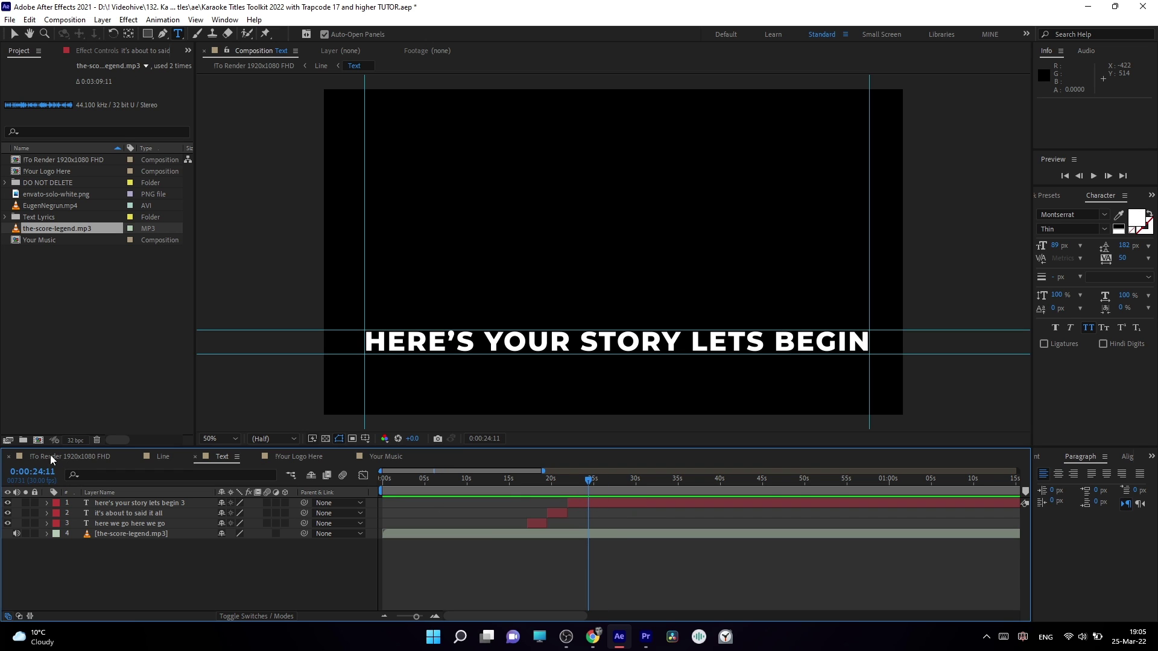
- In the !To Render comp, reveal the LINES FILL ANIMATION Slider keyframes with U
left_click(76, 457)
left_click(395, 483)
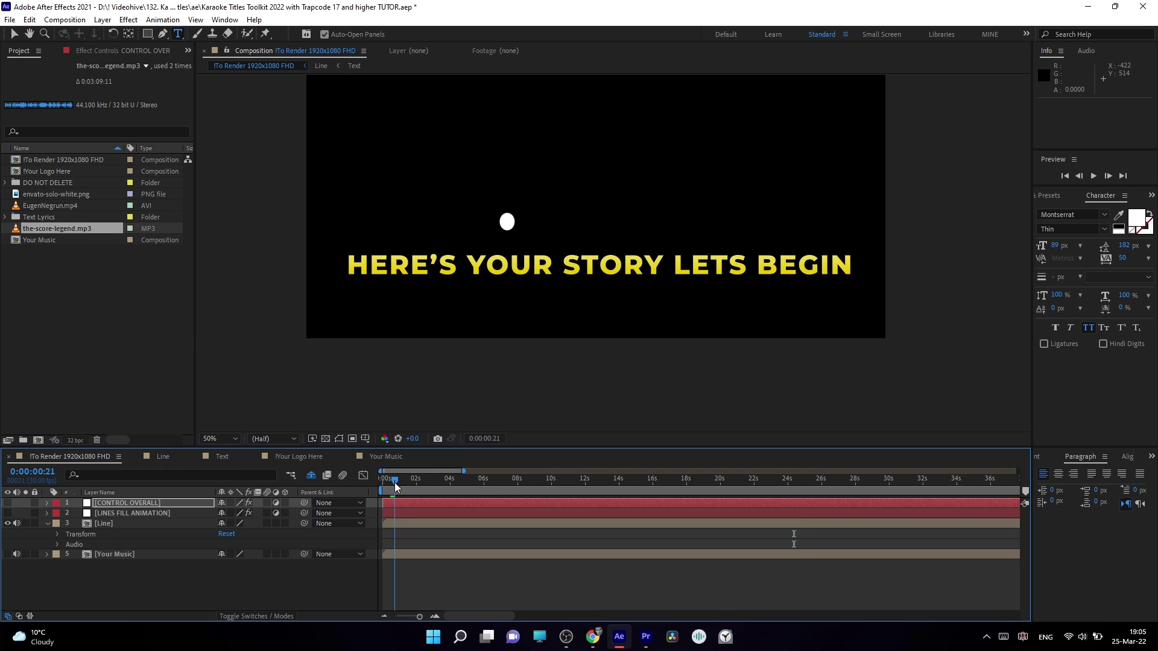
left_click(118, 513)
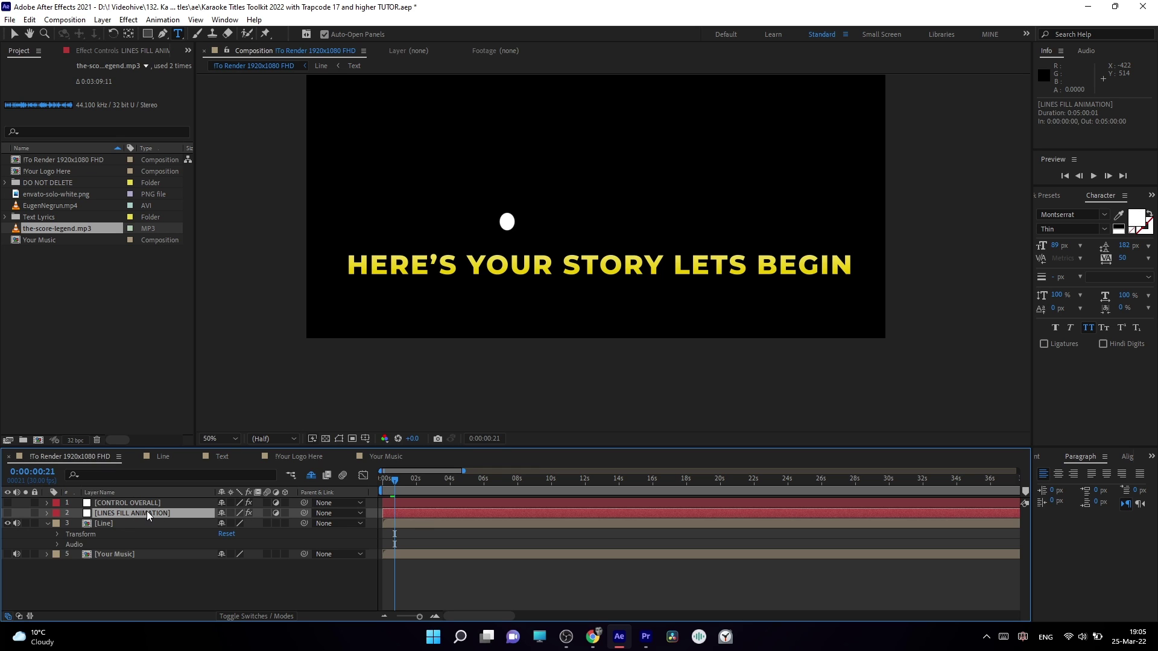
key("u")
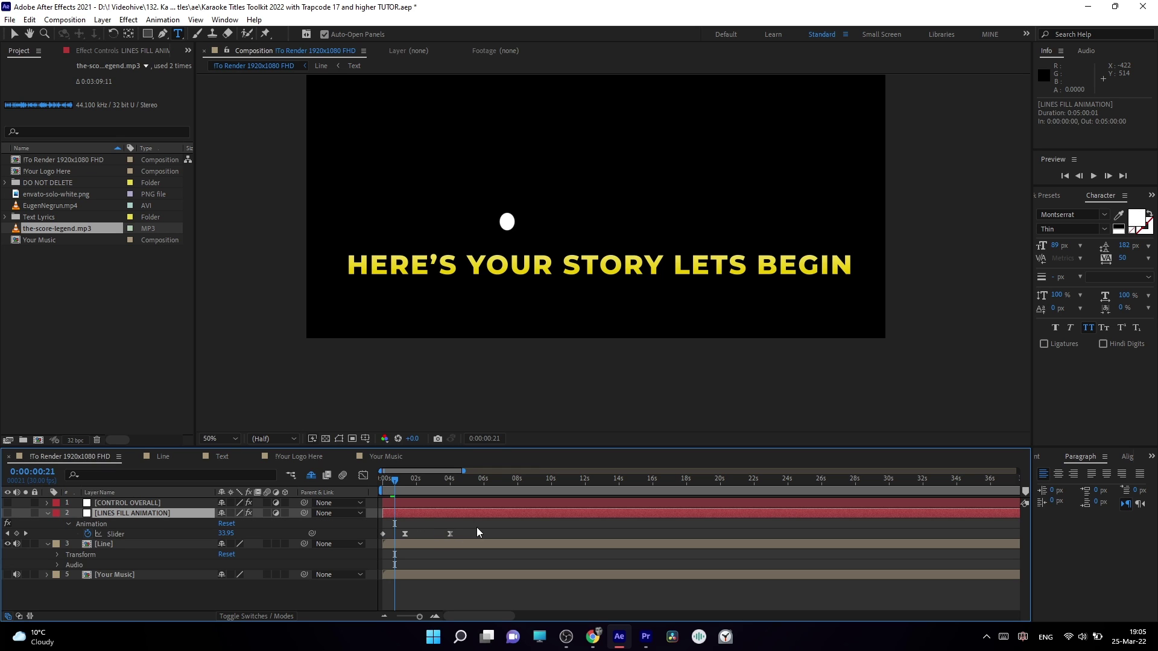
left_click_drag(477, 530, 426, 526)
left_click_drag(454, 481, 470, 490)
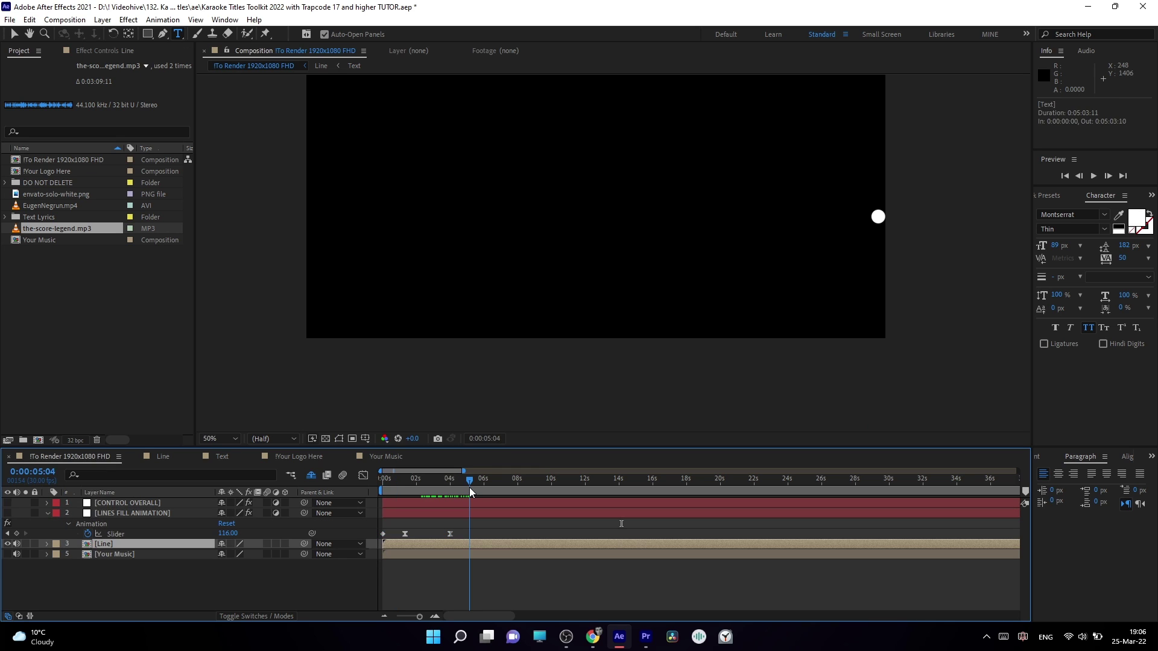
- Find where HERE WE GO starts, set time to 0:00:17:04, and select the three Slider keyframes
left_click(232, 457)
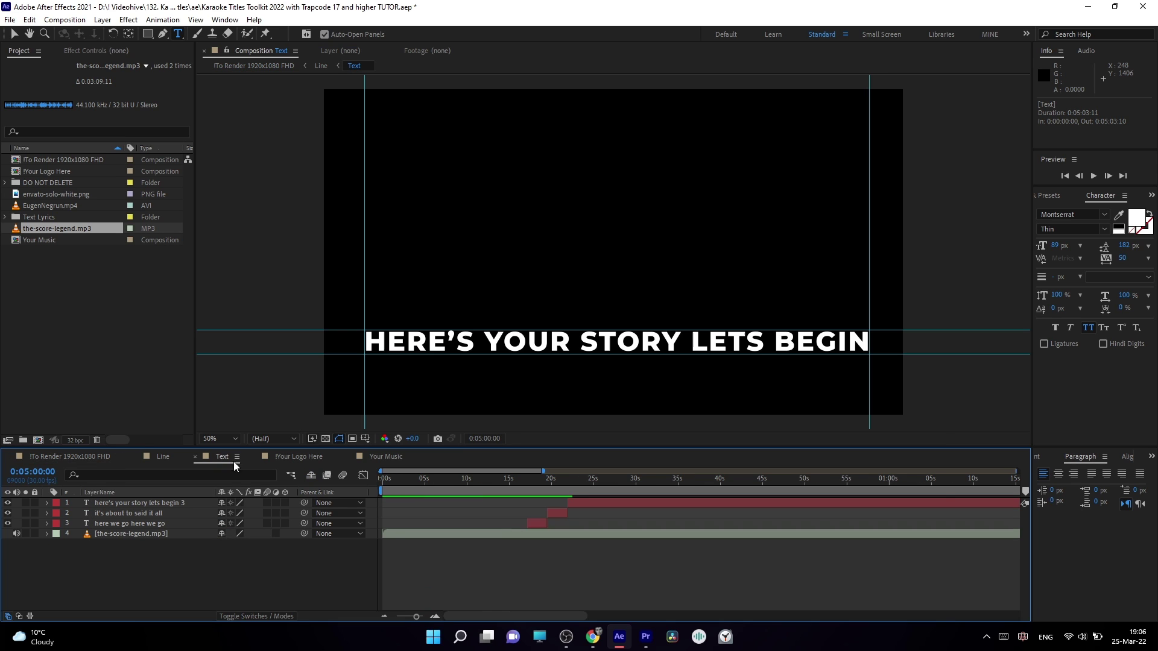
left_click_drag(515, 482, 526, 483)
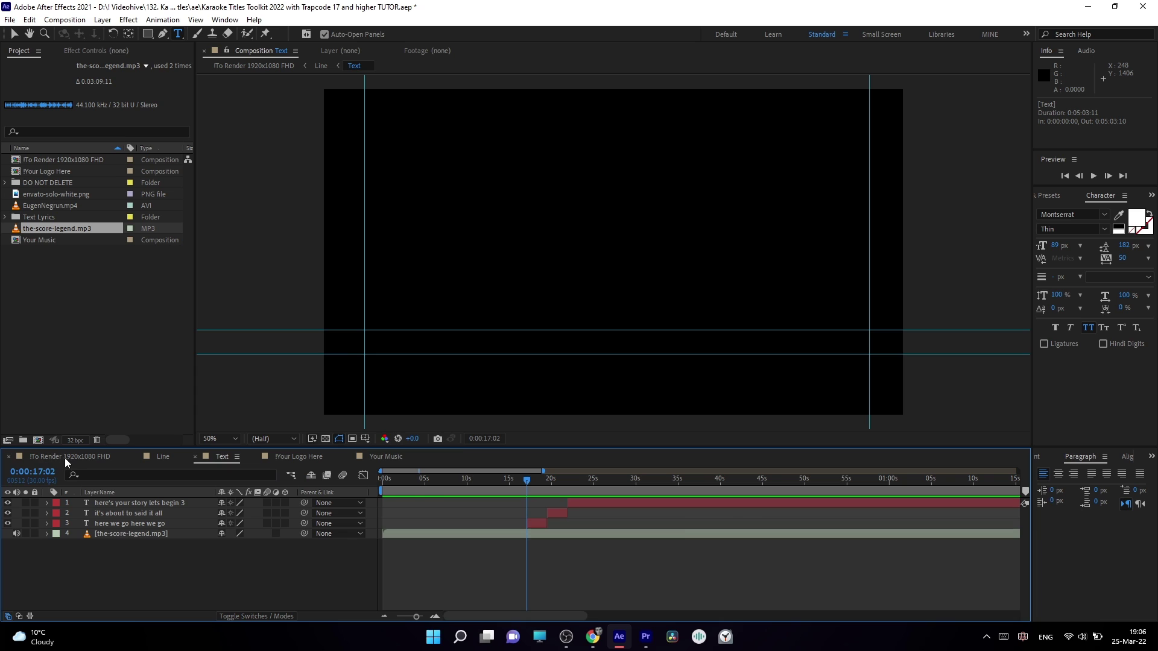
left_click(84, 457)
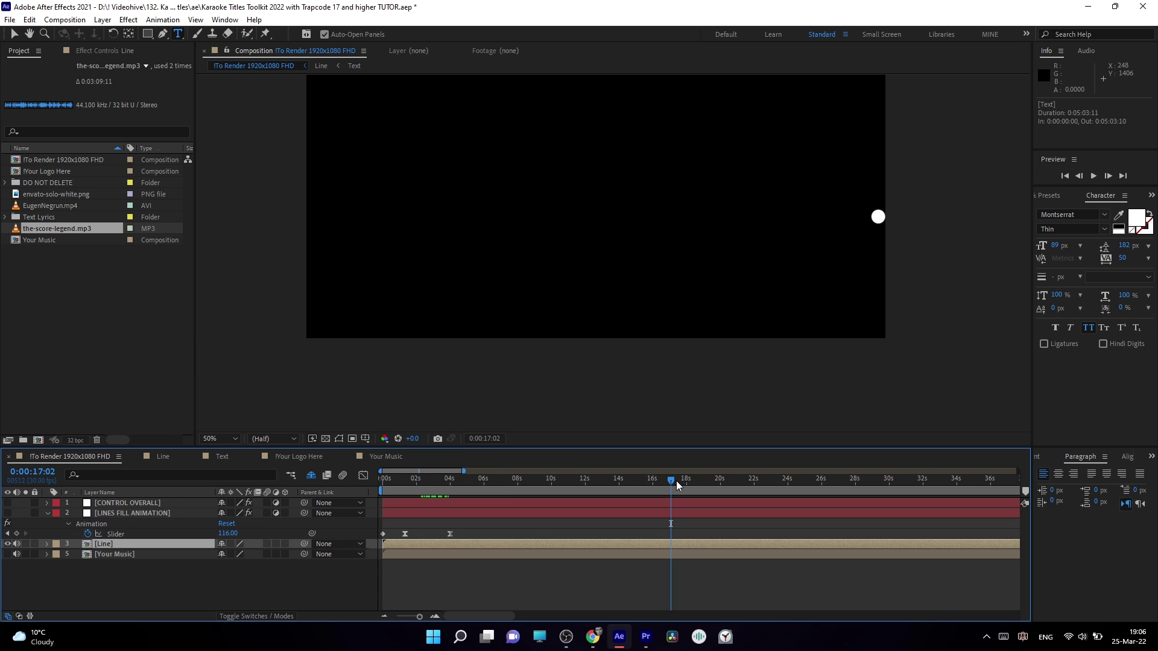
left_click_drag(661, 480, 674, 483)
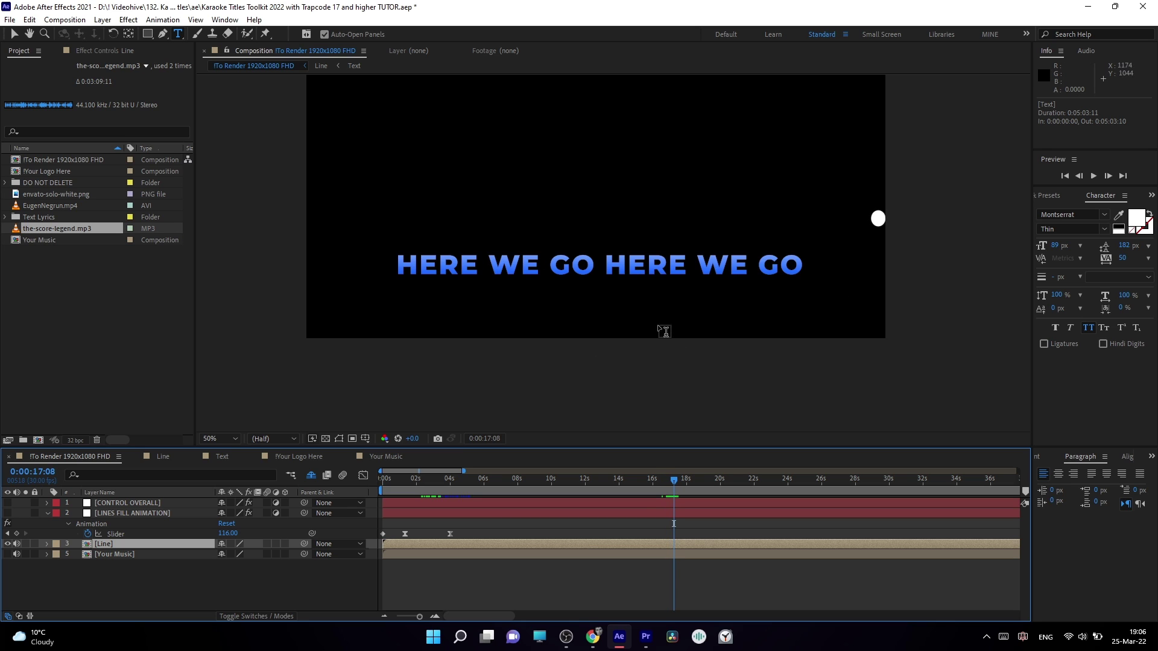
left_click_drag(674, 482, 672, 481)
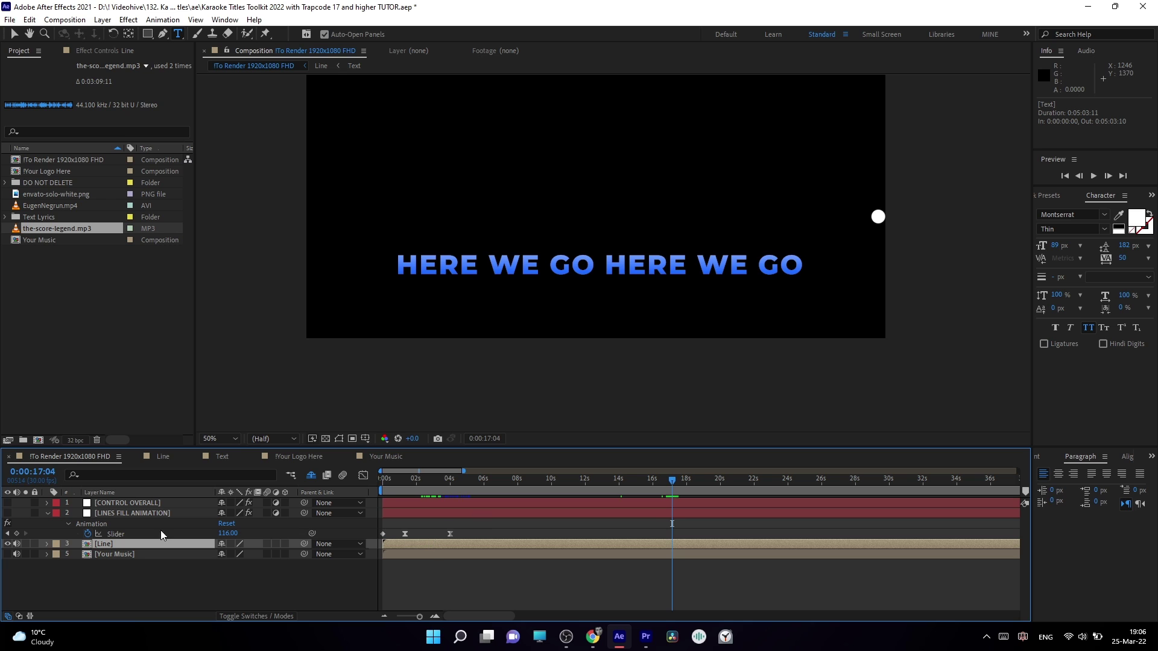
left_click_drag(447, 536, 543, 535)
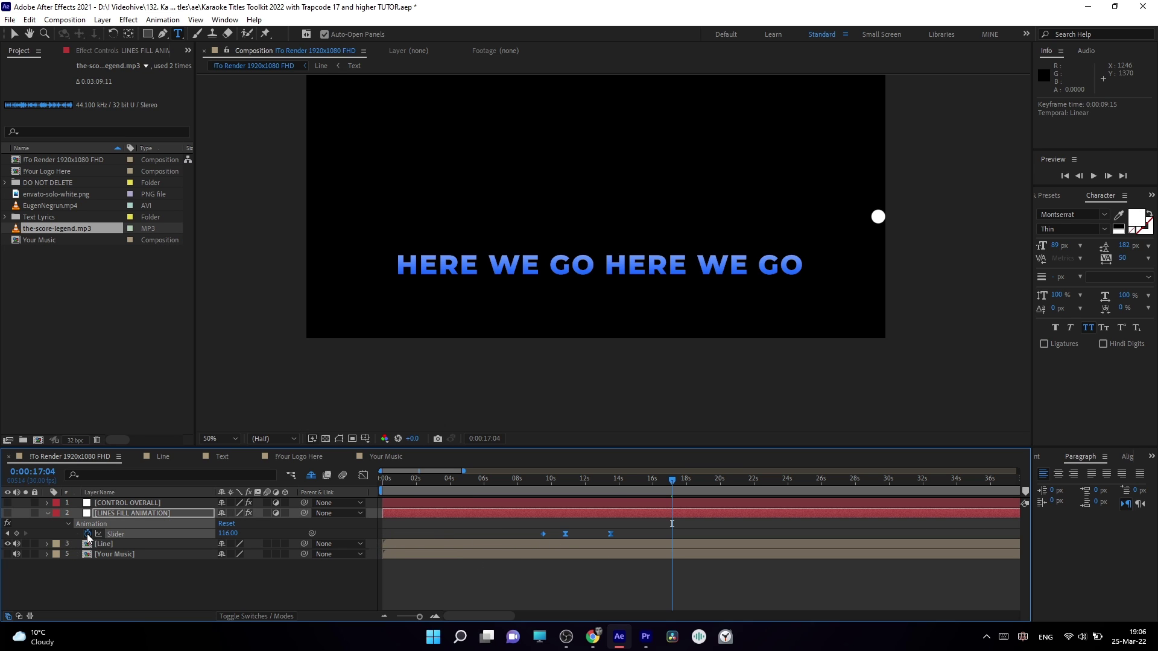
- Clear the old Slider keyframes and key Slider at -11 at 0:00:17:04
left_click(87, 534)
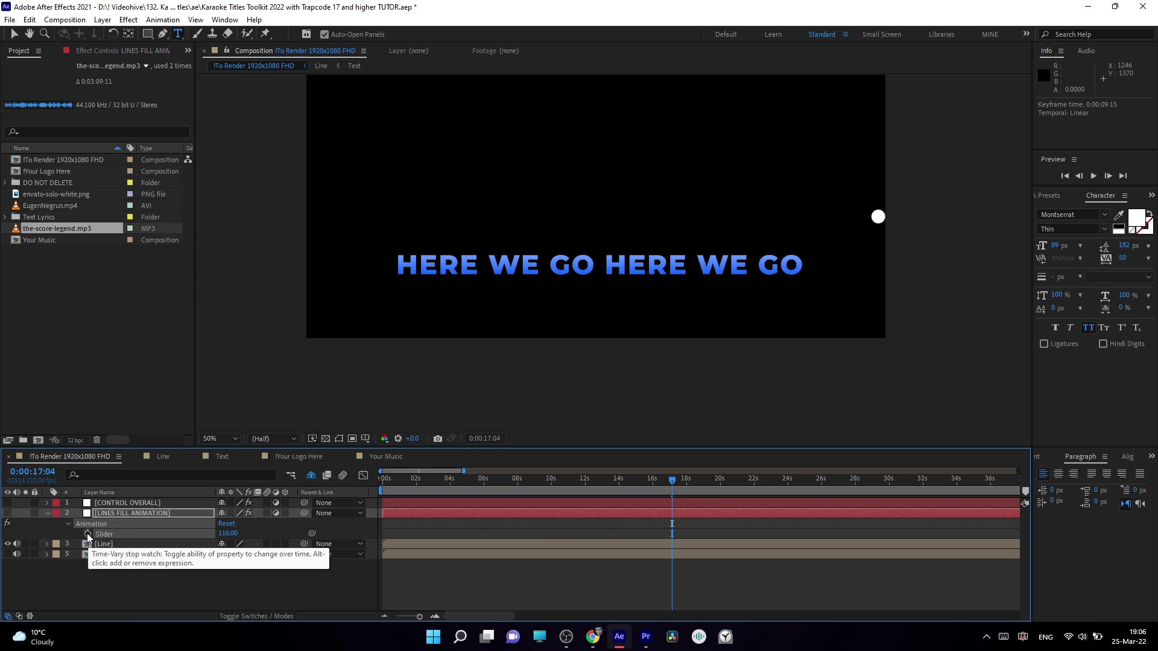
left_click(87, 534)
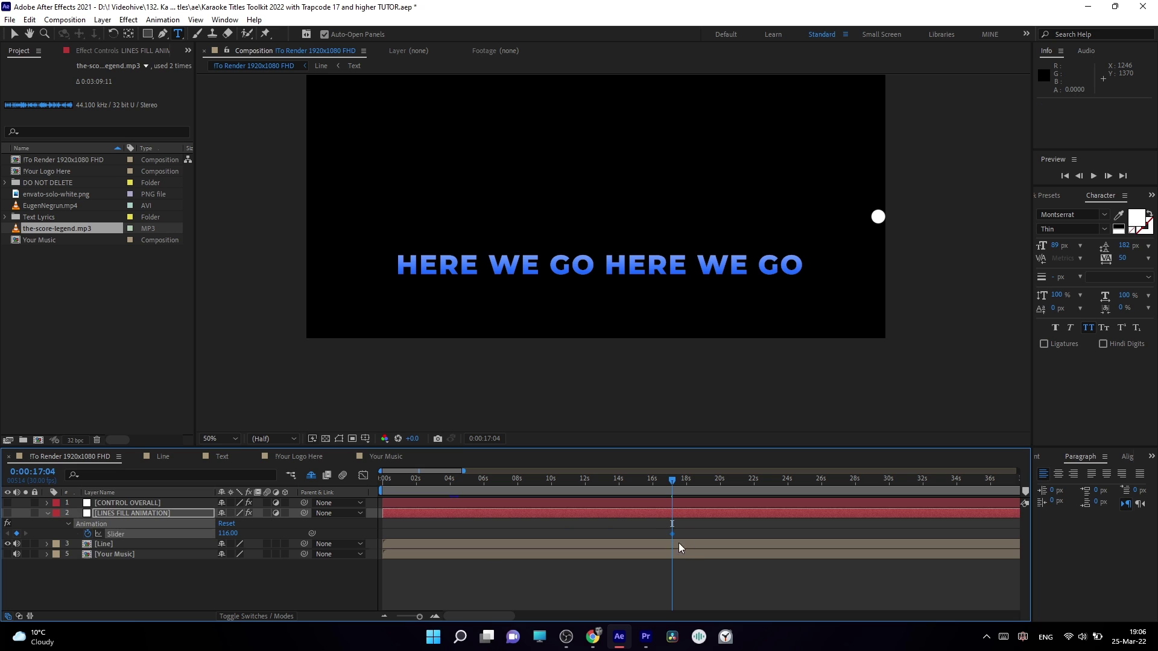
left_click(227, 534)
type("0")
key("Return")
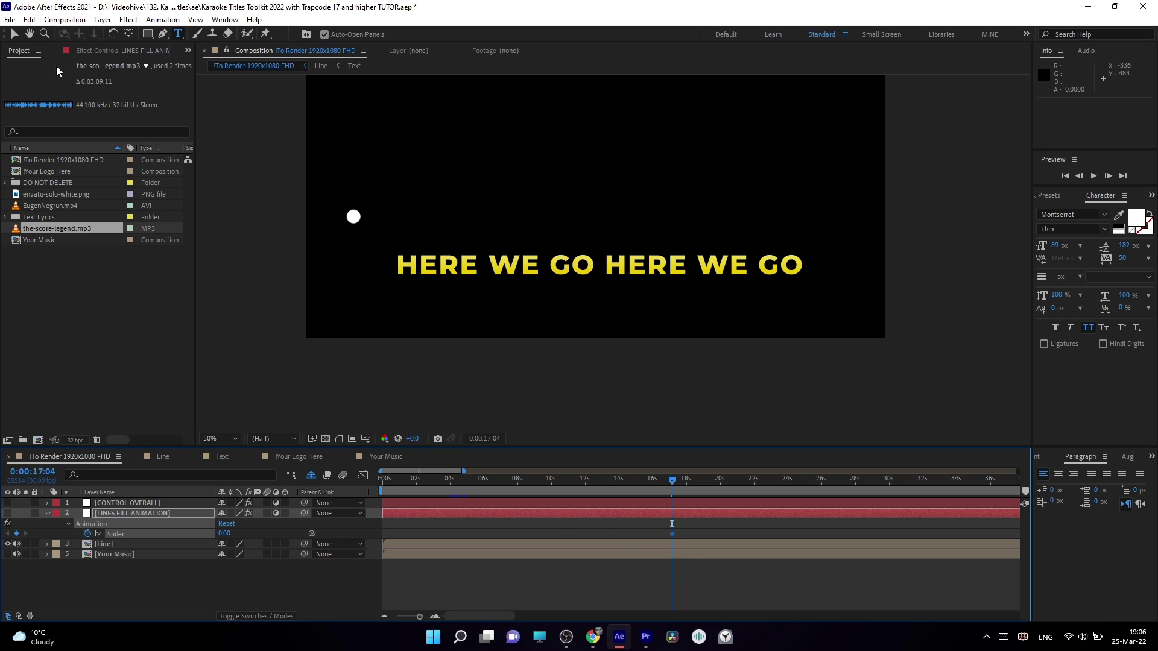
left_click(13, 34)
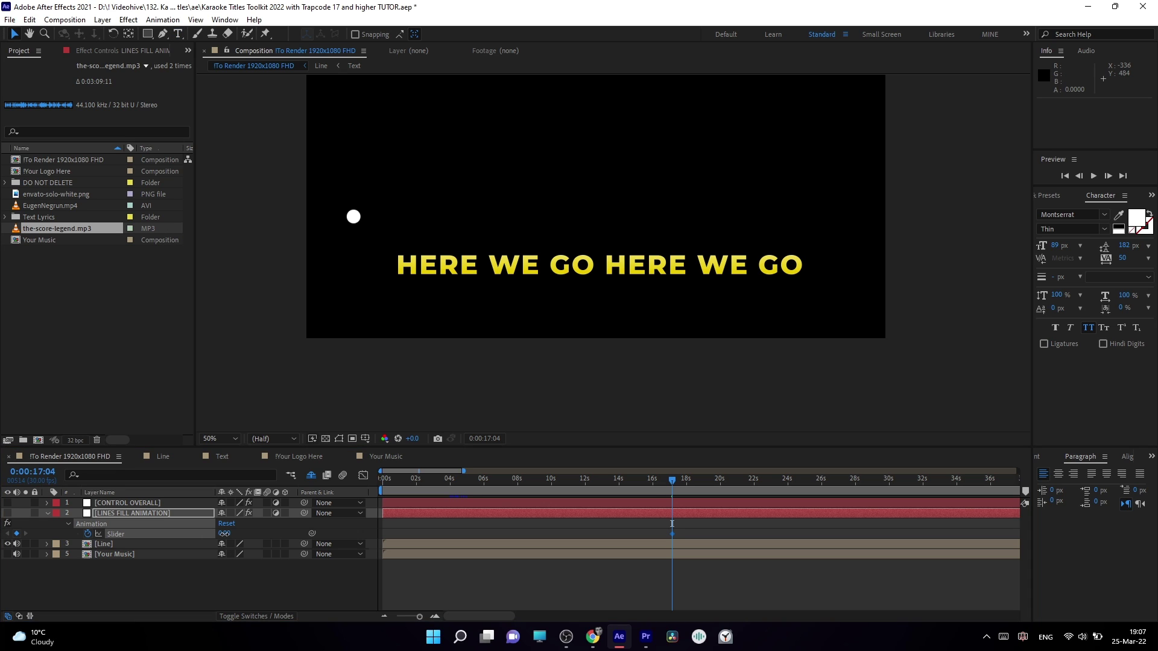
left_click_drag(223, 533, 215, 533)
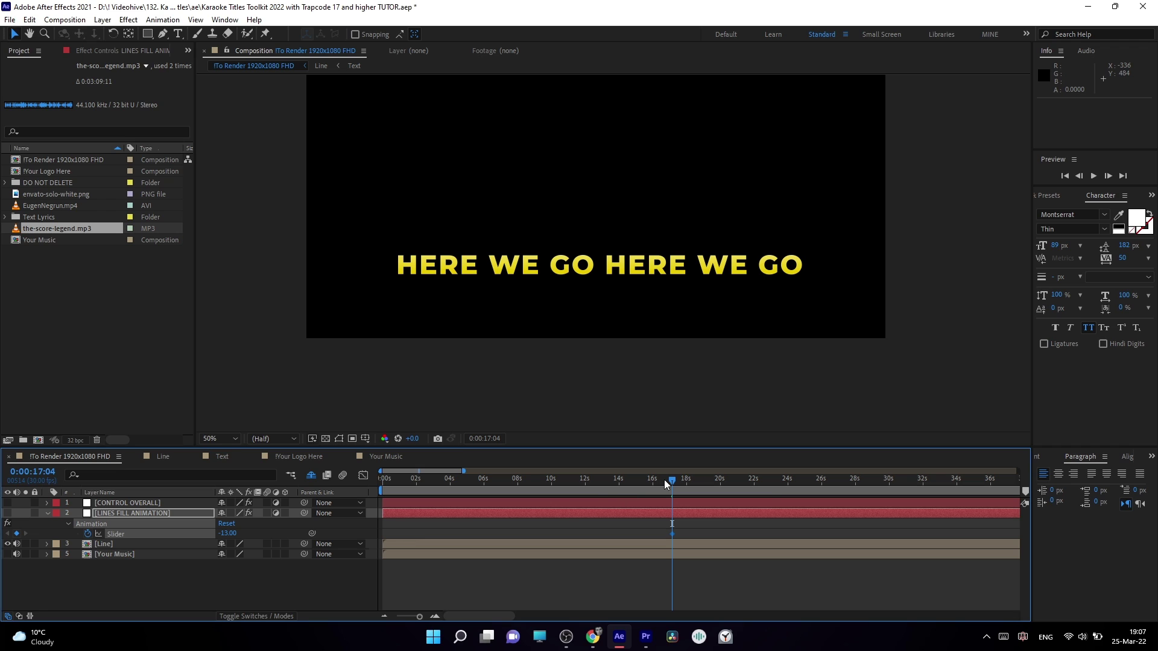
left_click_drag(230, 533, 233, 533)
- Add a Slider keyframe of 66 at 0:00:18:03 and check the fill
left_click_drag(676, 479, 714, 488)
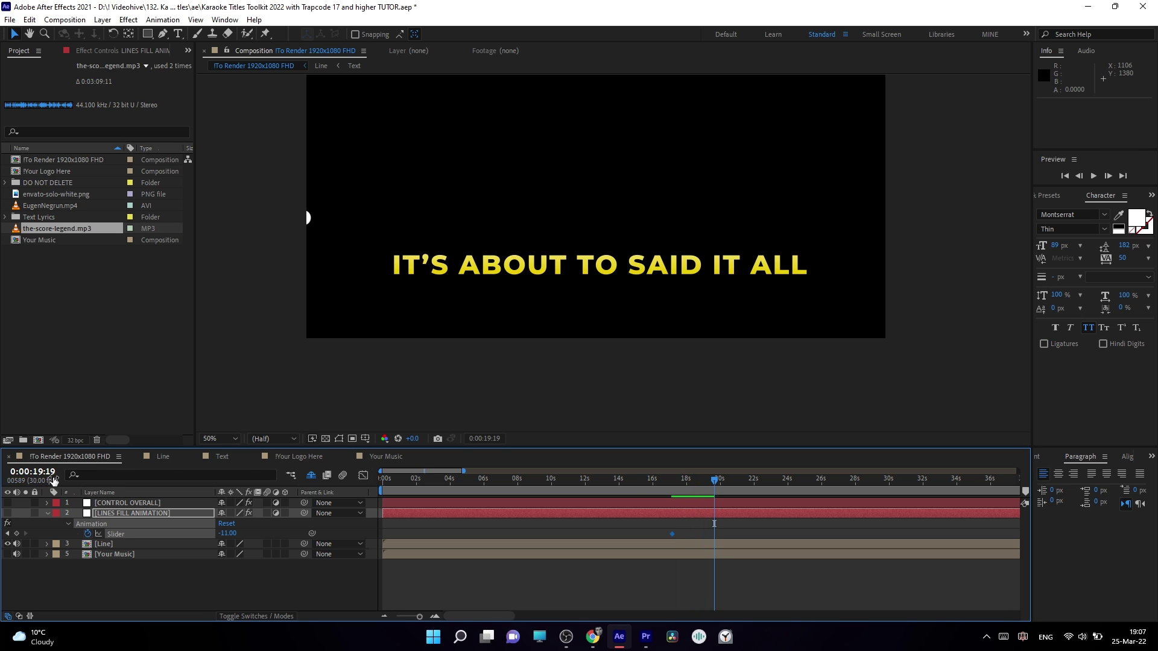
left_click_drag(227, 533, 300, 543)
mouse_move(673, 480)
left_mouse_down()
mouse_move(706, 486)
mouse_move(668, 486)
left_mouse_up()
- Set the work area to 16:02–24:02 and preview the fill animation
left_click_drag(379, 492, 665, 491)
left_click_drag(1019, 490, 794, 506)
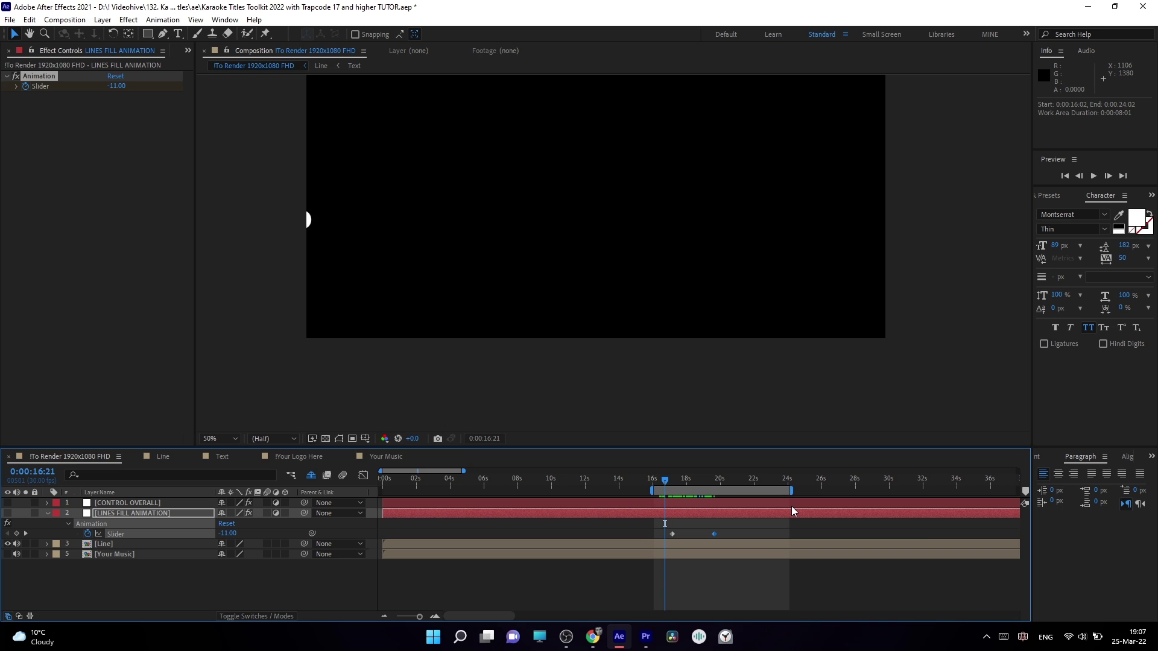
key("space")
left_click_drag(664, 482, 697, 487)
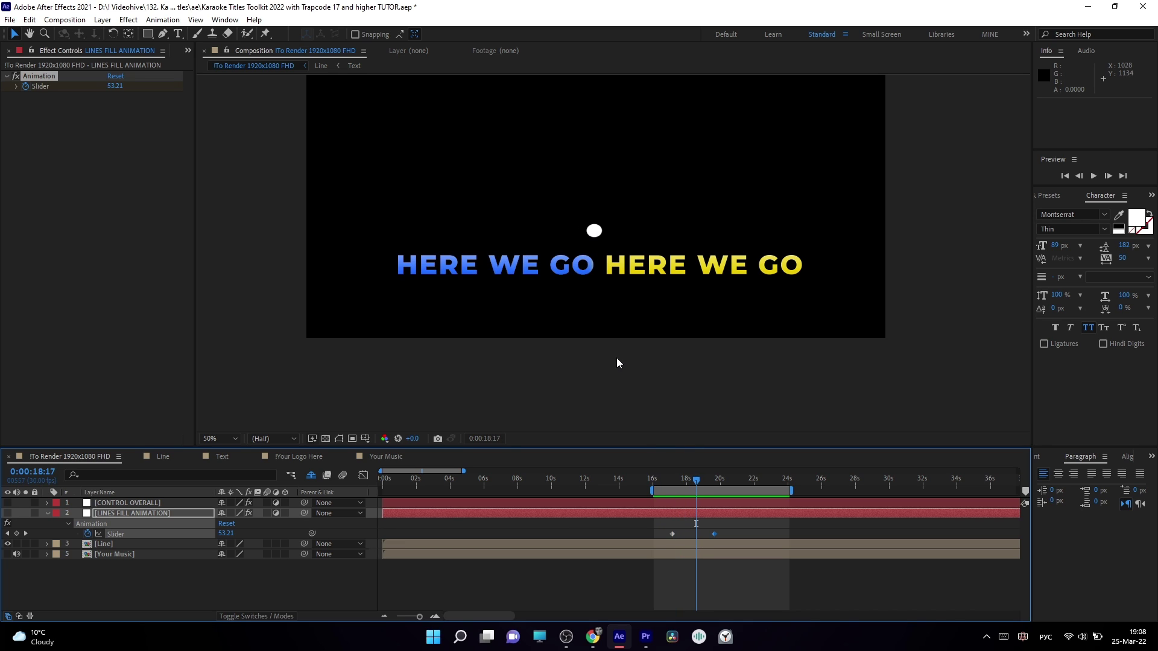
- Shift the middle Slider keyframe to 18:14 and key Slider at 101 on 0:00:19:14
left_click_drag(685, 483, 698, 487)
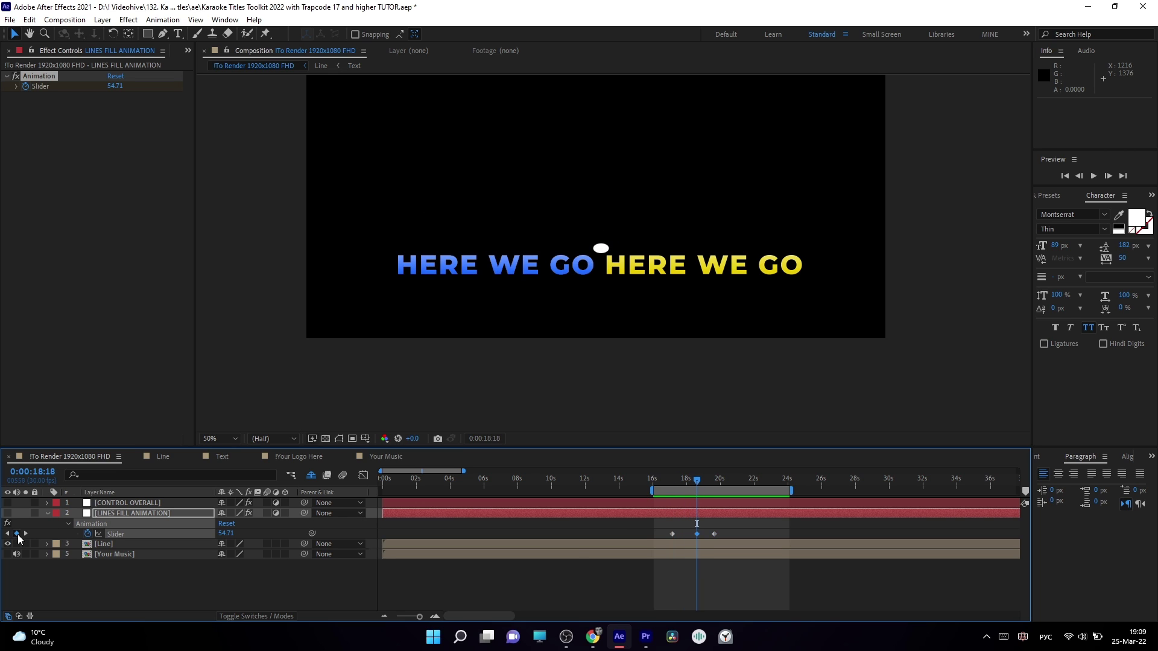
left_click_drag(700, 534, 695, 534)
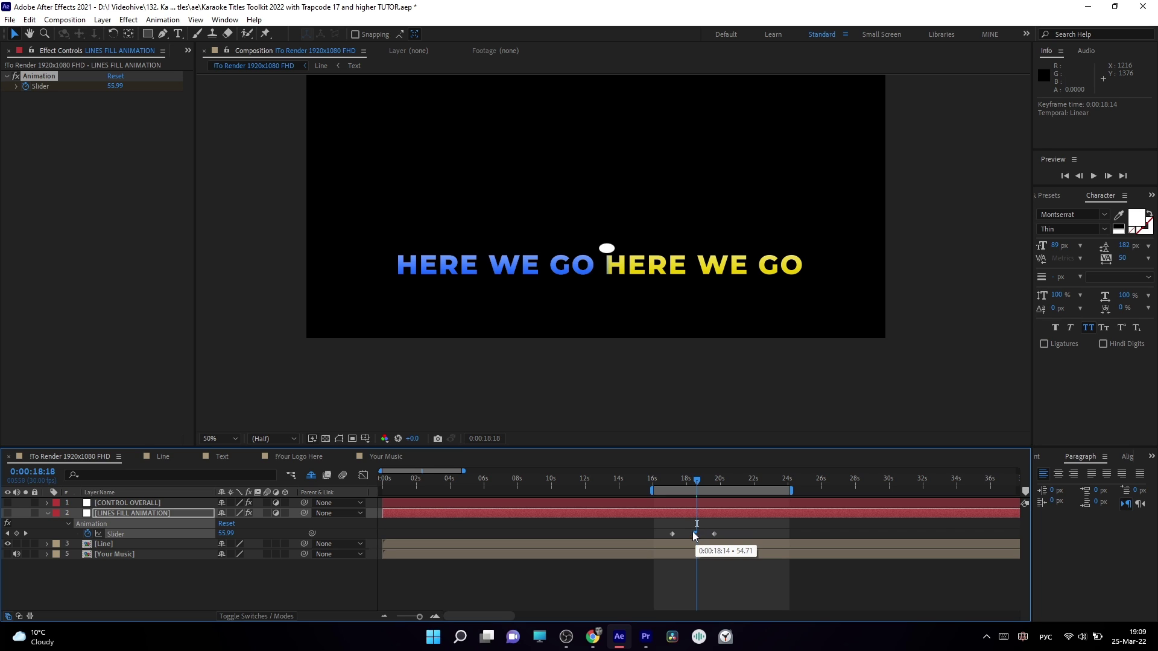
left_click(691, 484)
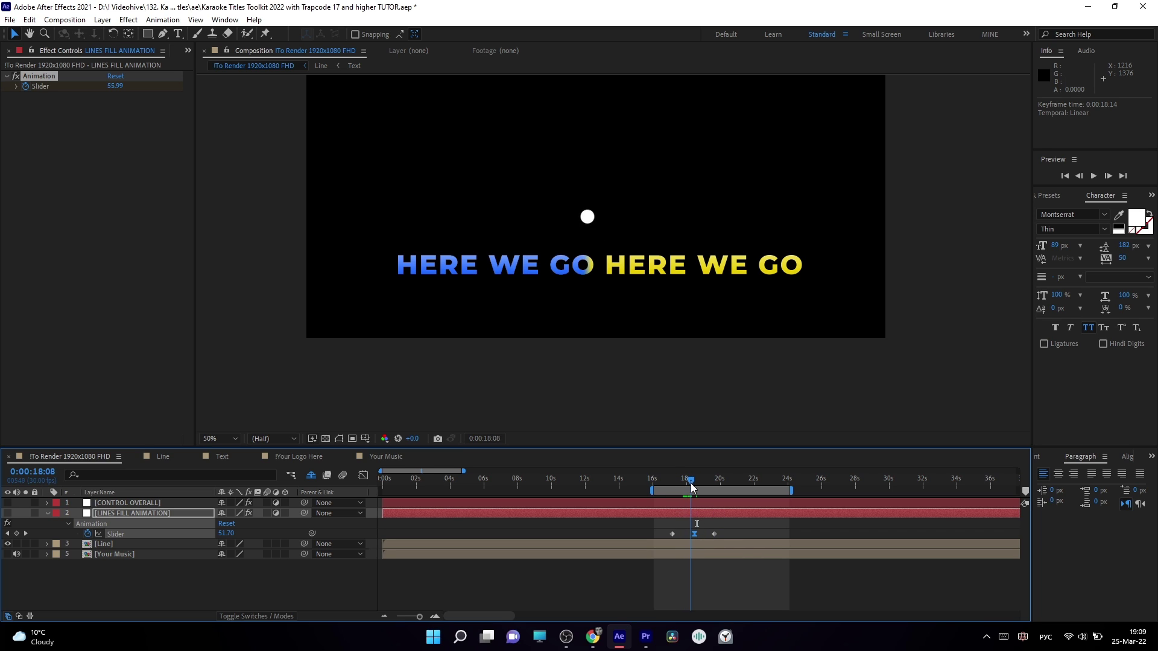
left_click_drag(691, 488, 715, 492)
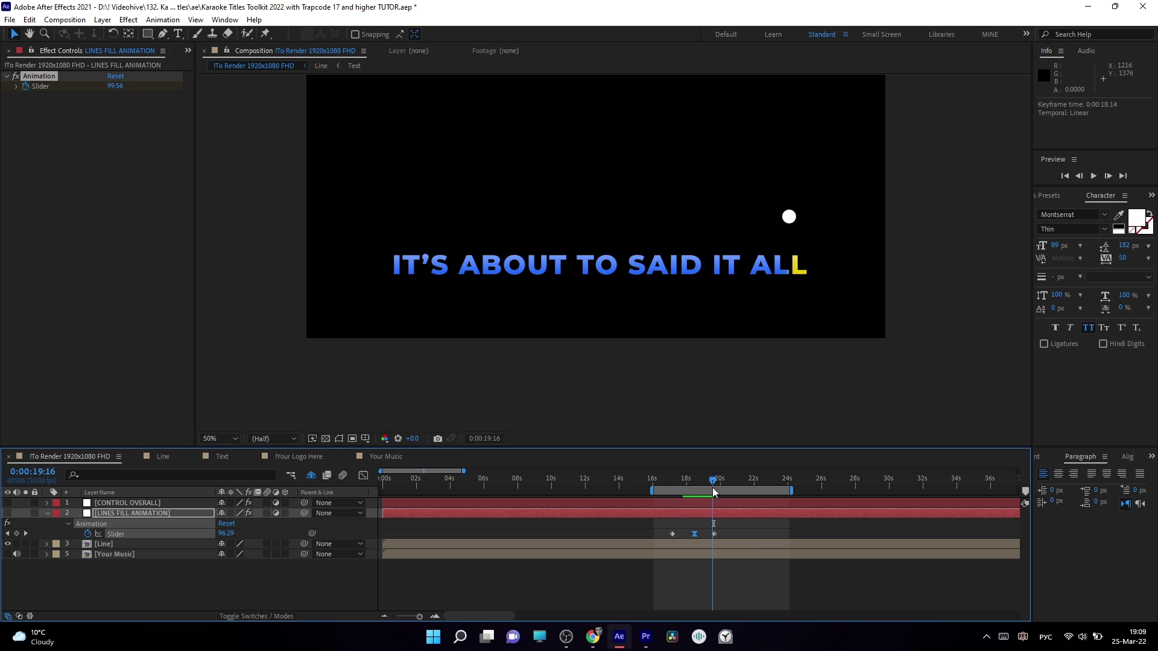
double_click(1080, 175)
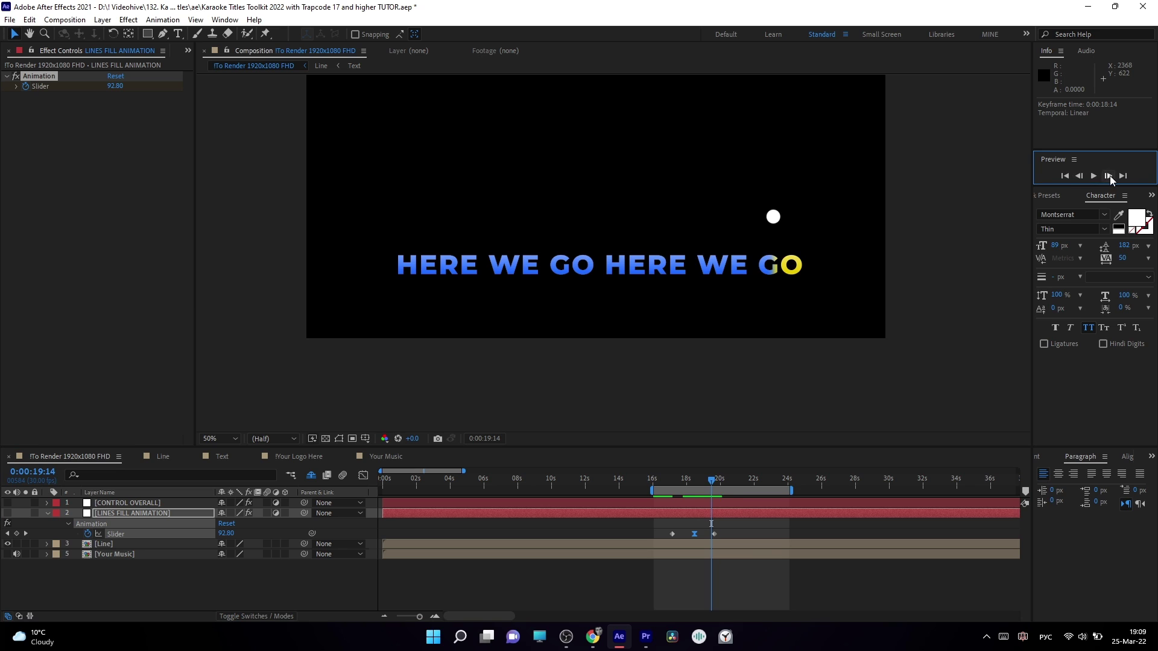
left_click(1109, 176)
left_click(1079, 176)
left_click_drag(716, 538, 719, 541)
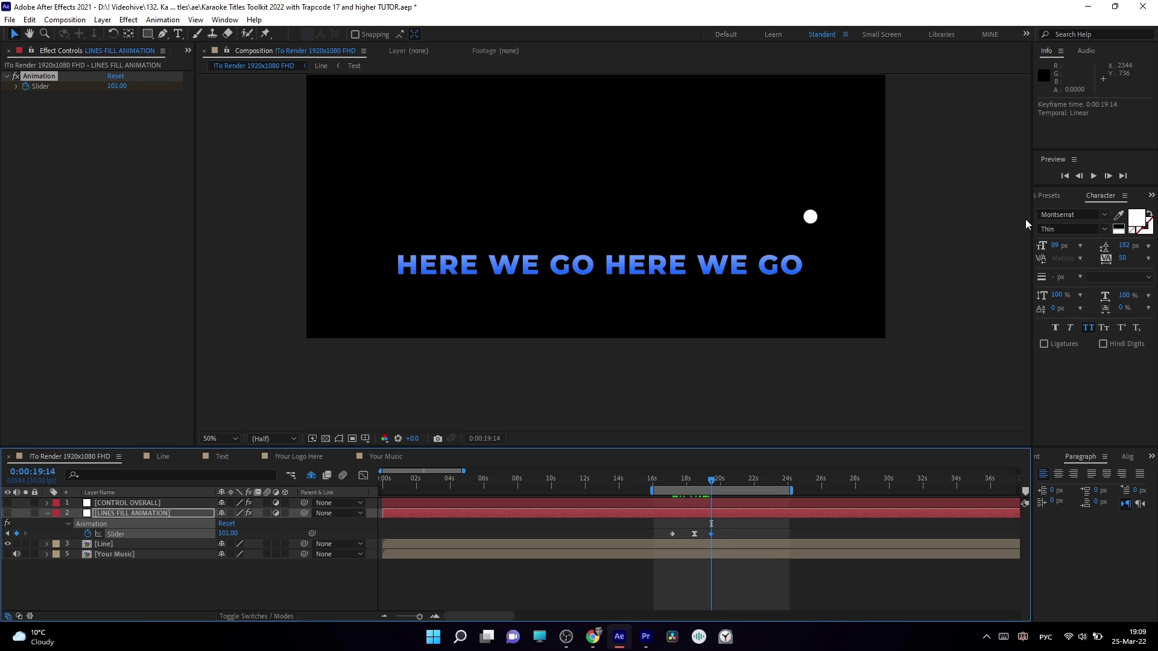
- Key Slider at 6 on 0:00:19:15 and 102 on 0:00:21:27, then scrub to check
left_click(1108, 176)
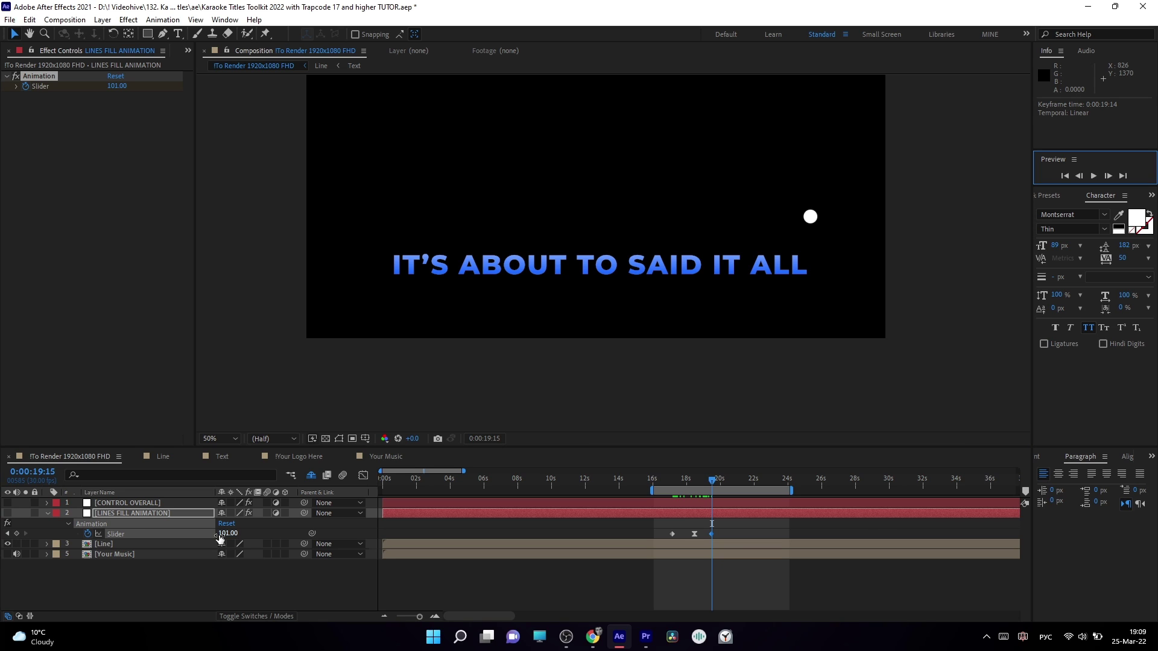
mouse_move(228, 536)
left_mouse_down()
mouse_move(212, 536)
mouse_move(247, 536)
left_mouse_up()
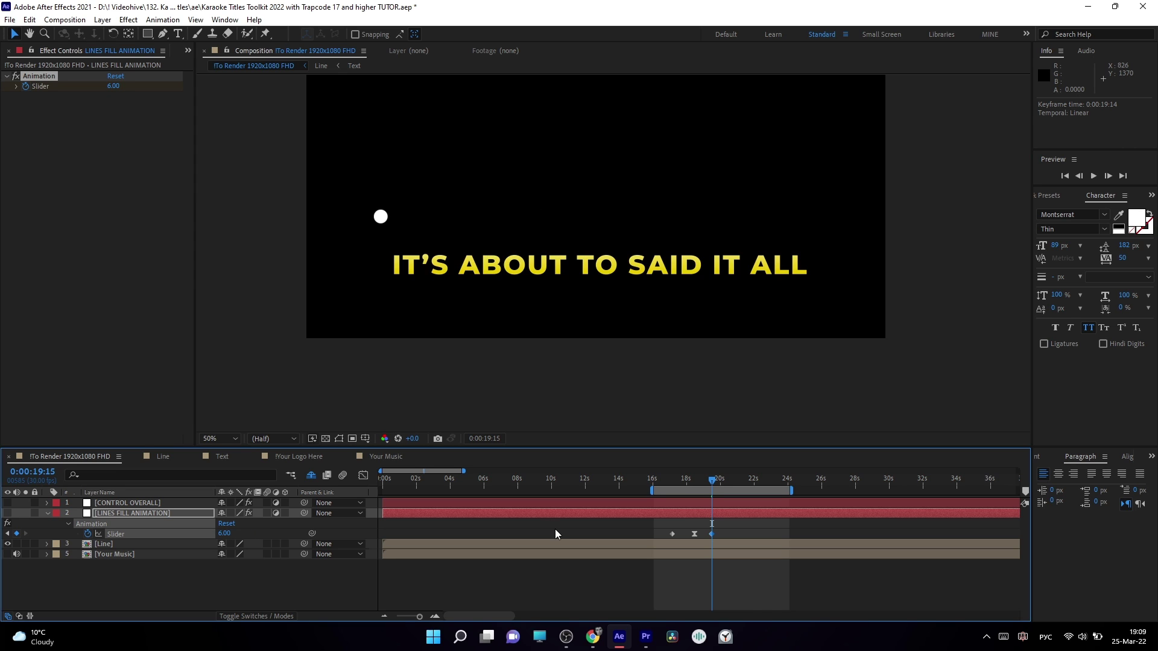
left_click_drag(713, 481, 754, 490)
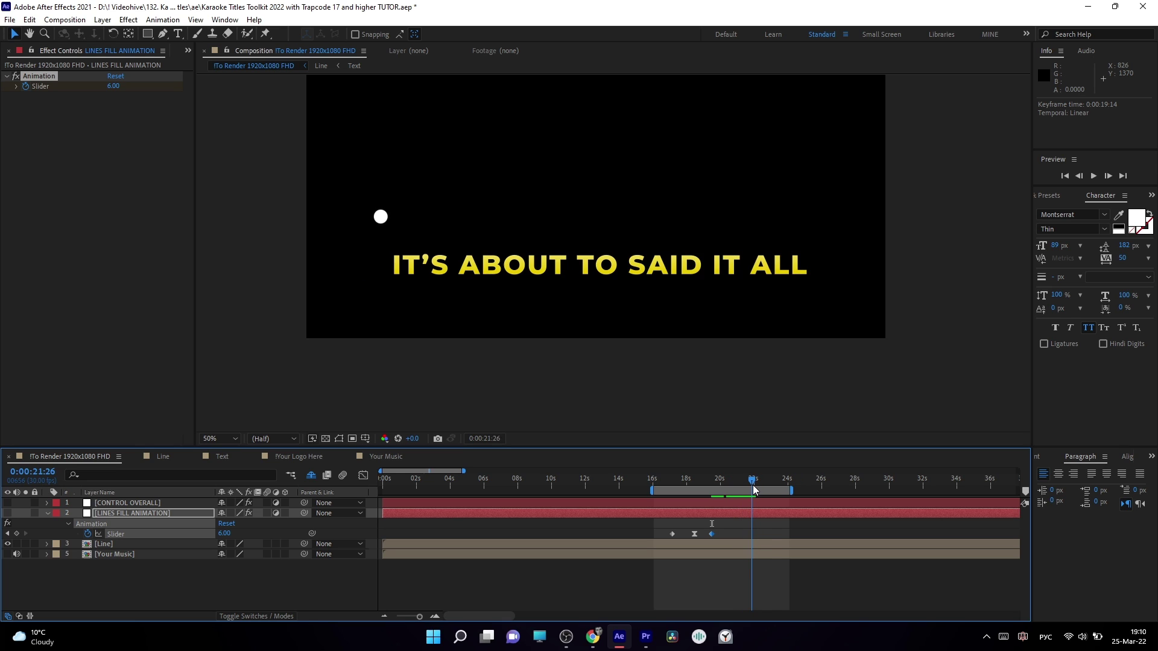
left_click(1108, 176)
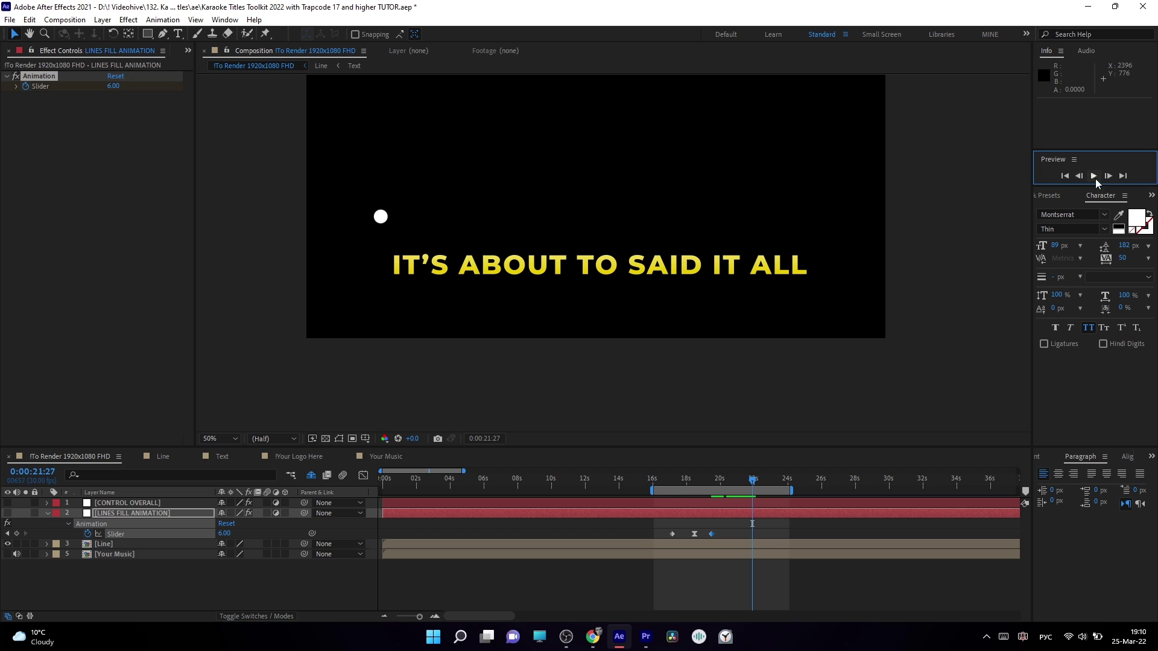
left_click_drag(224, 533, 282, 533)
left_click(709, 479)
left_click_drag(709, 480, 726, 511)
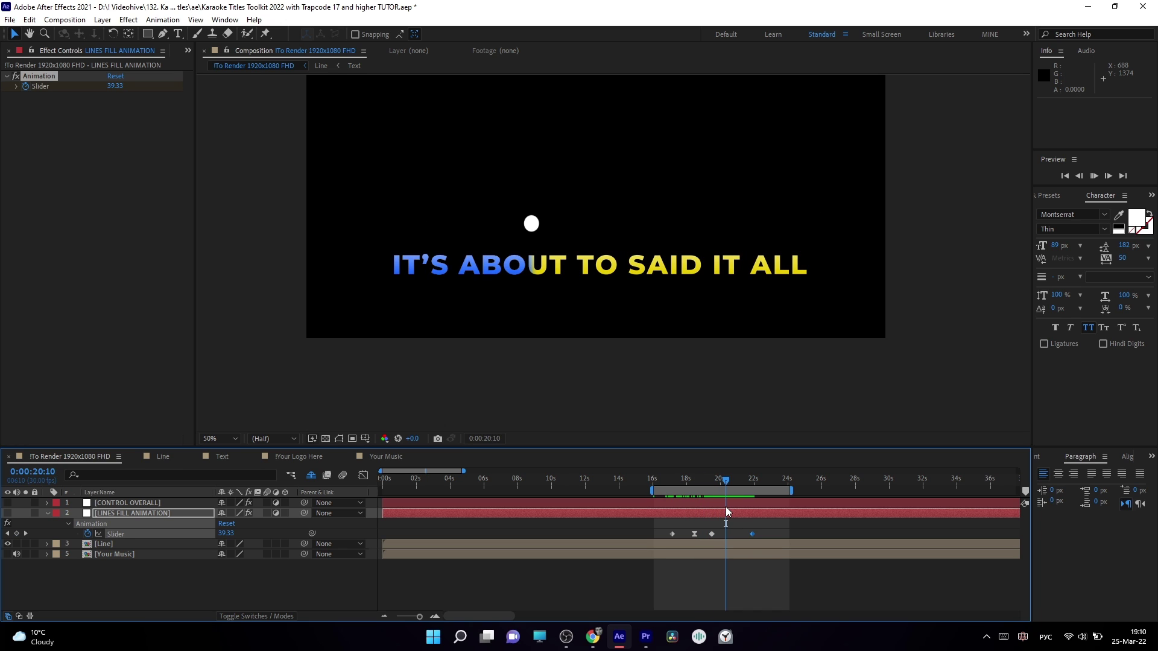
- Select the 19:14 Slider keyframe and ease it in the Graph Editor to about 55% influence
key("space")
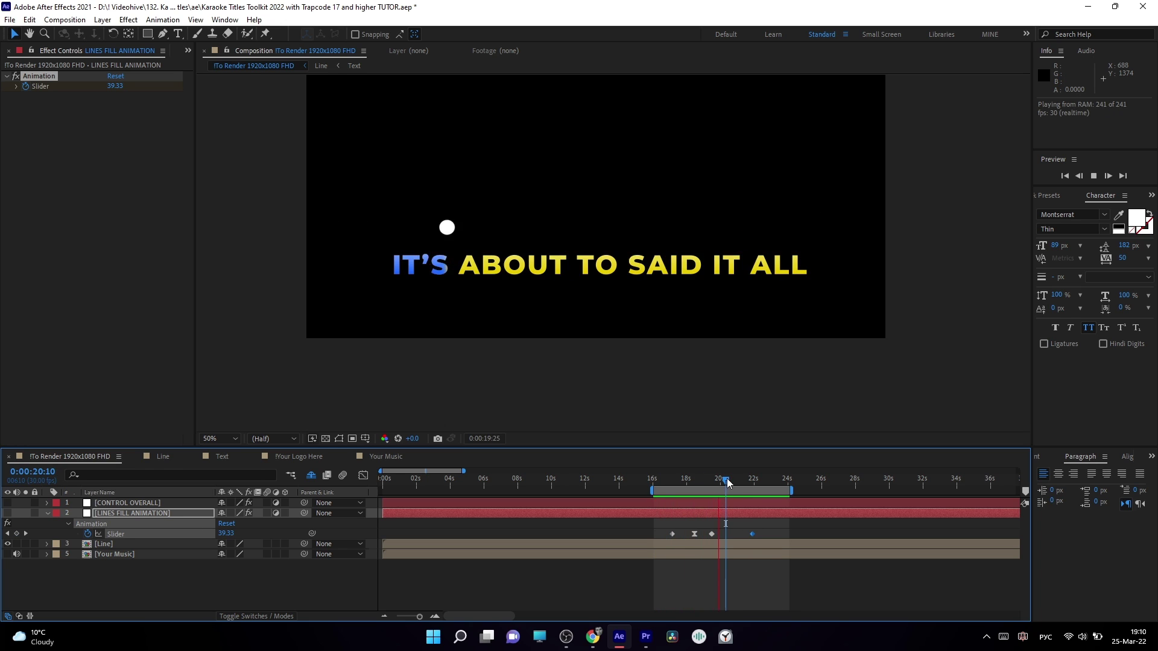
left_click(700, 479)
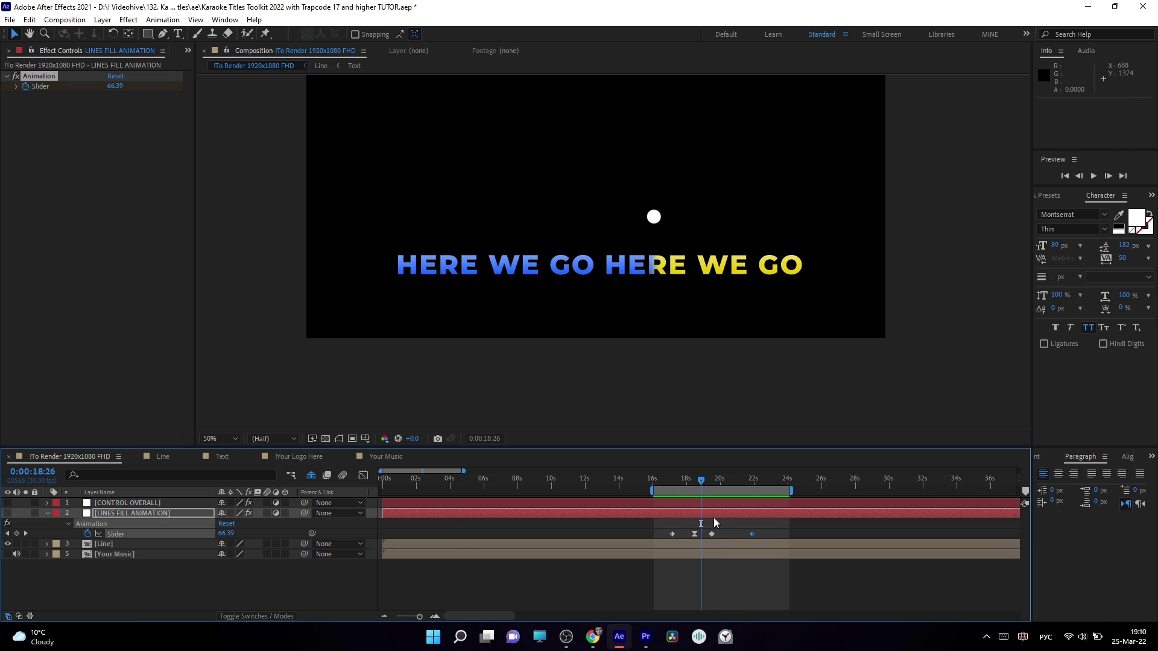
double_click(675, 490)
left_click_drag(622, 476, 643, 498)
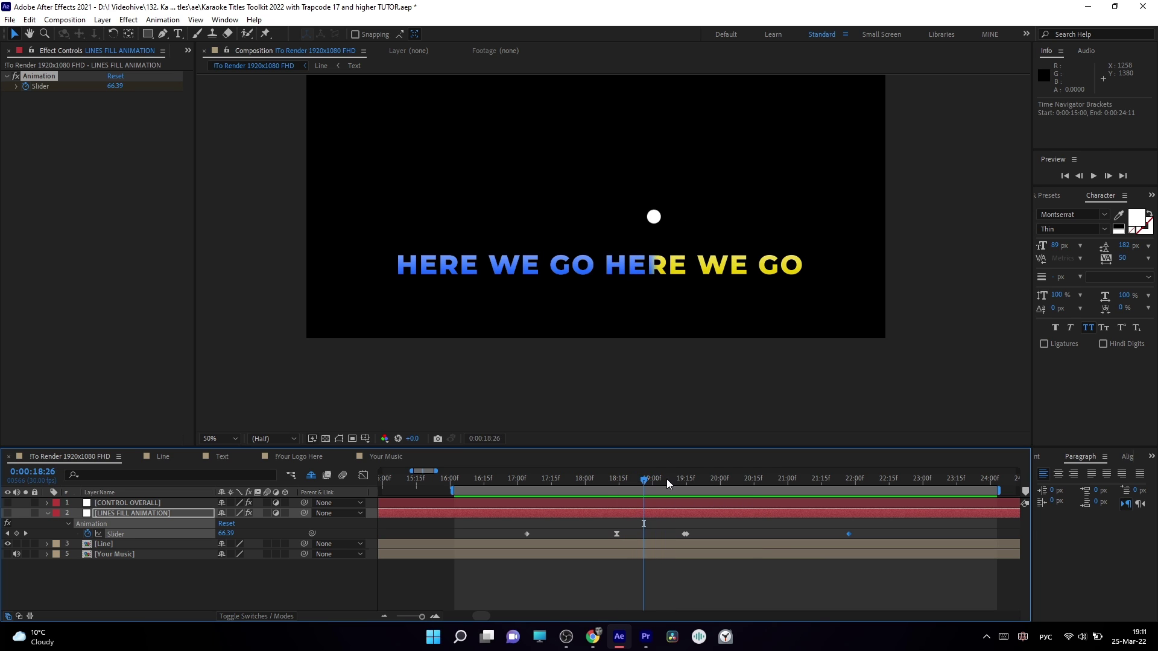
left_click(666, 481)
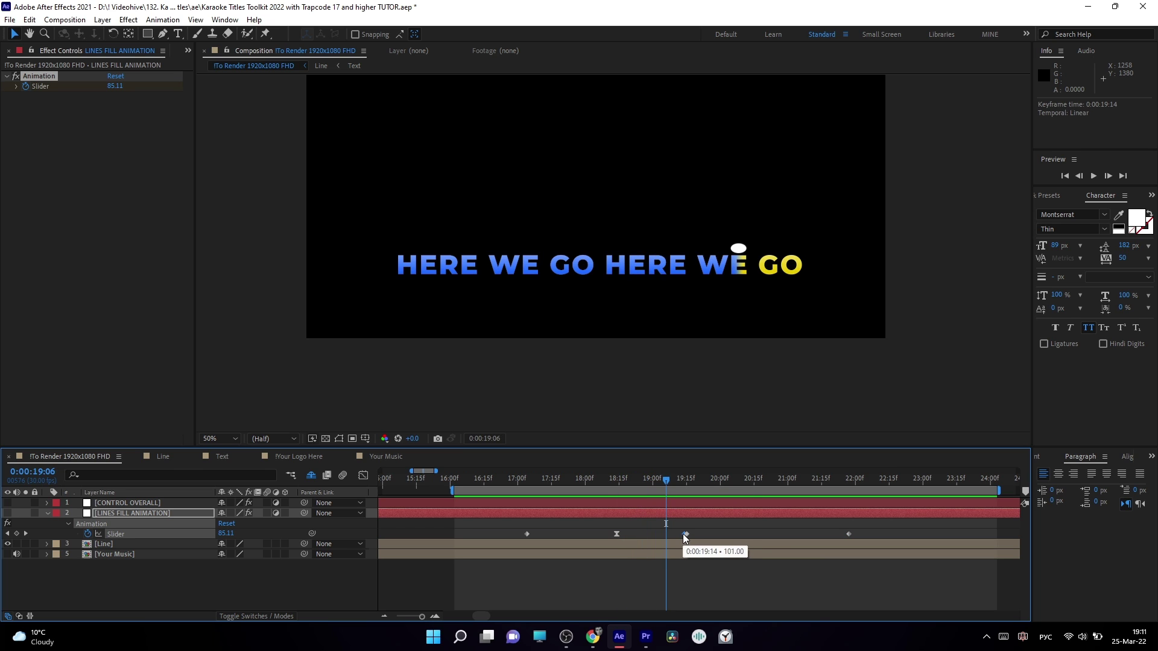
left_click(685, 535)
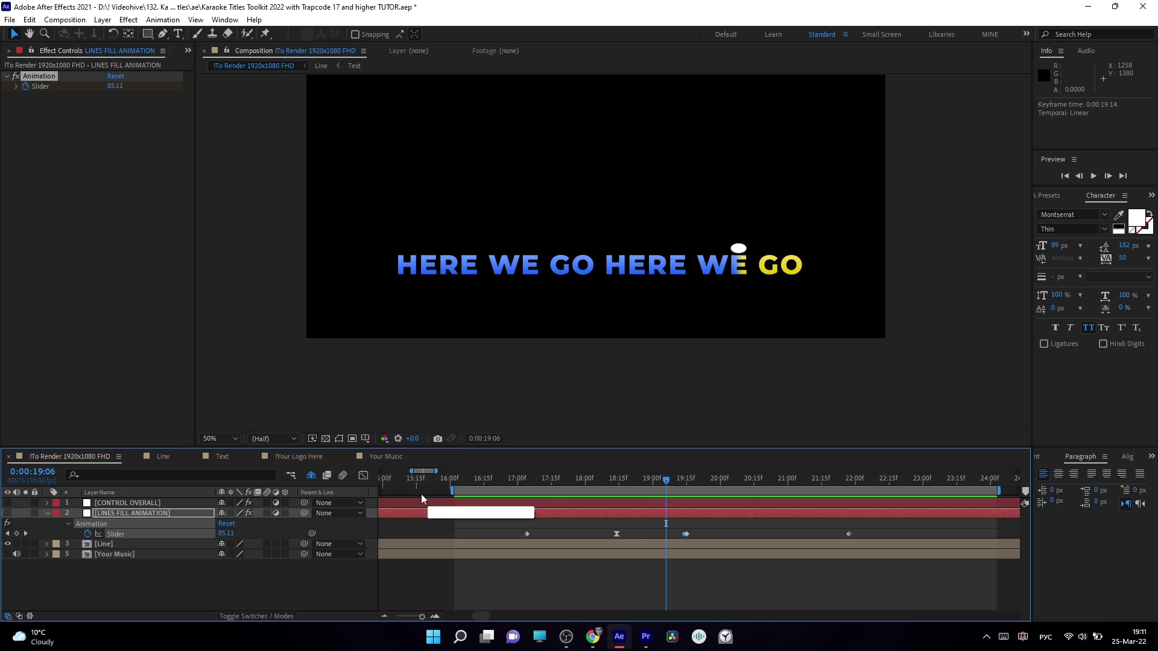
left_click(364, 478)
left_click_drag(679, 507, 660, 508)
- Preview the eased lyric fill from 18:25
left_click(640, 481)
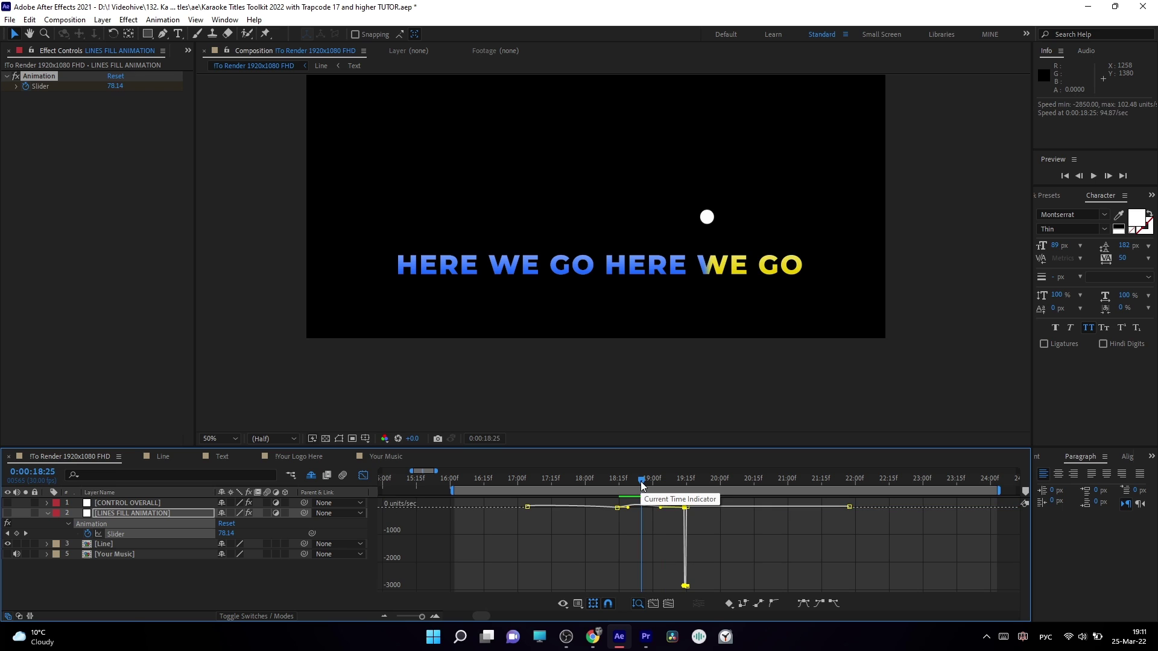
key("space")
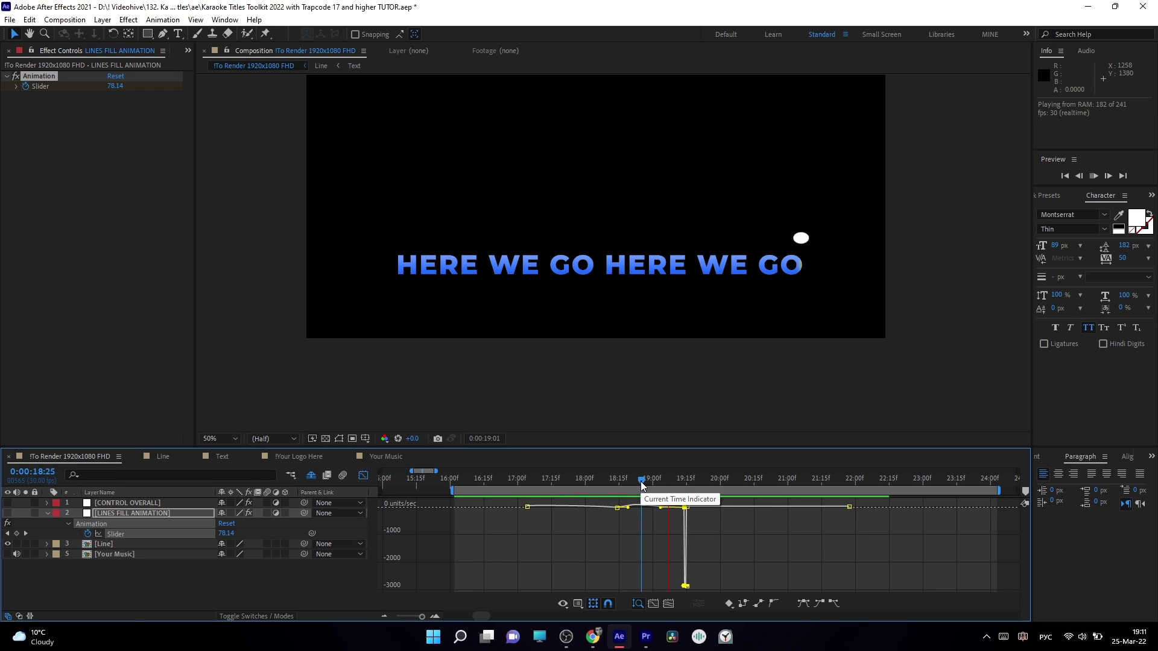
key("space")
- Back in the plain keyframe view, move the middle Slider keyframe from 18:14 to 18:07
left_click(363, 475)
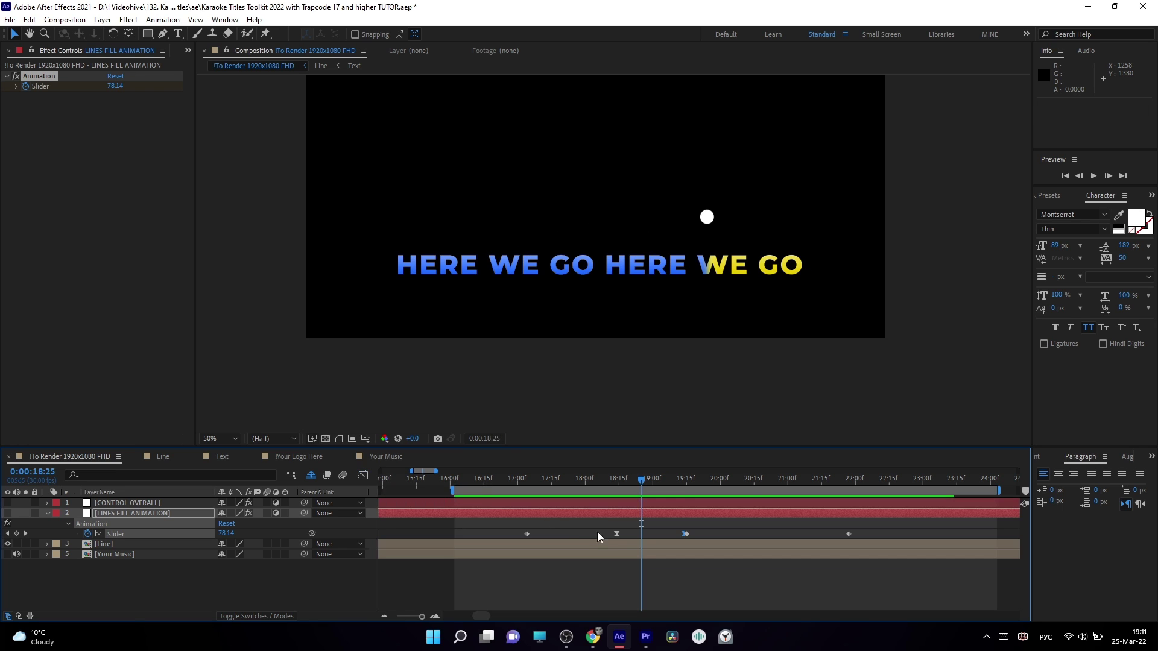
left_click_drag(618, 537, 601, 535)
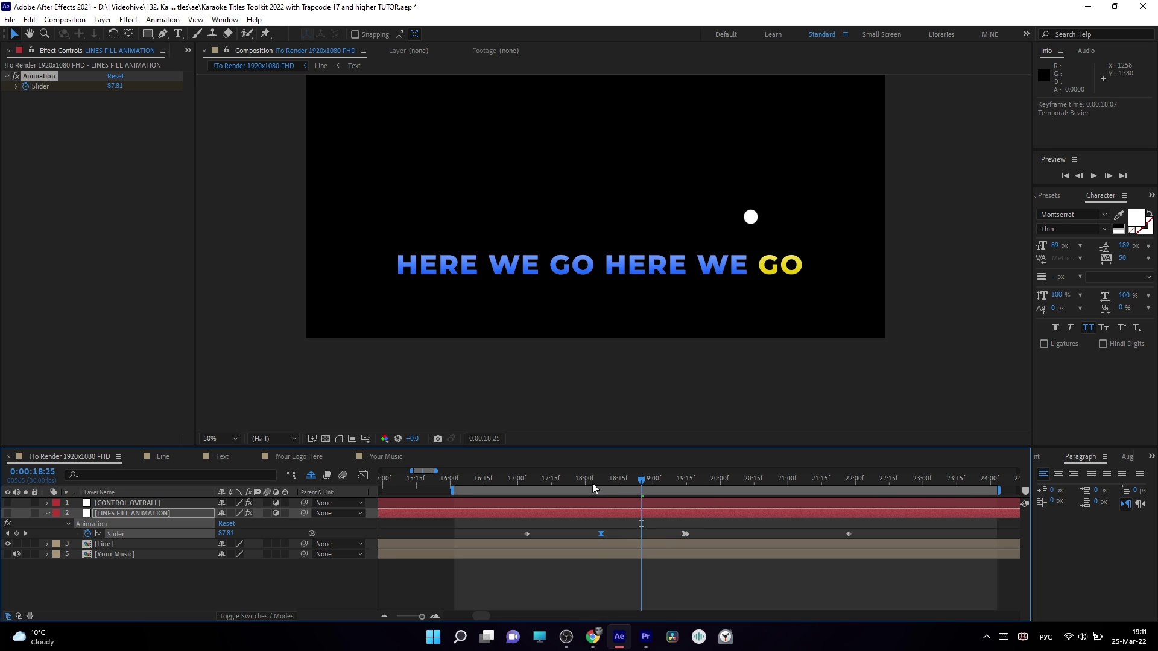
left_click_drag(592, 483, 679, 497)
- End the work area at 21:27 and play it back
left_click(850, 481)
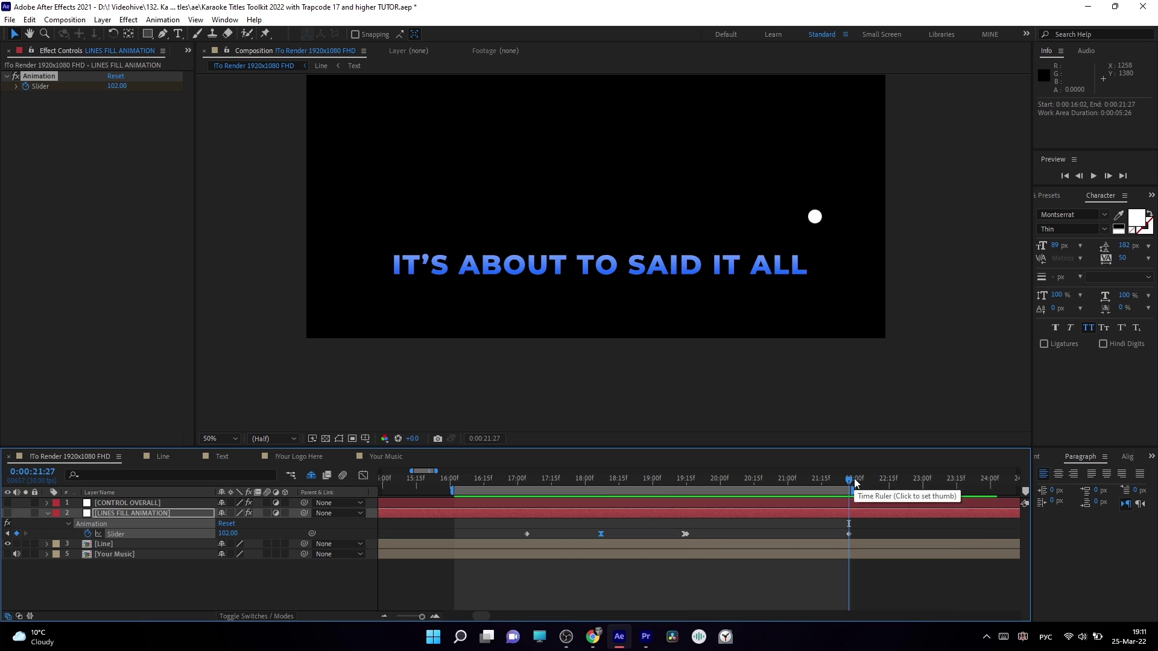
key("n")
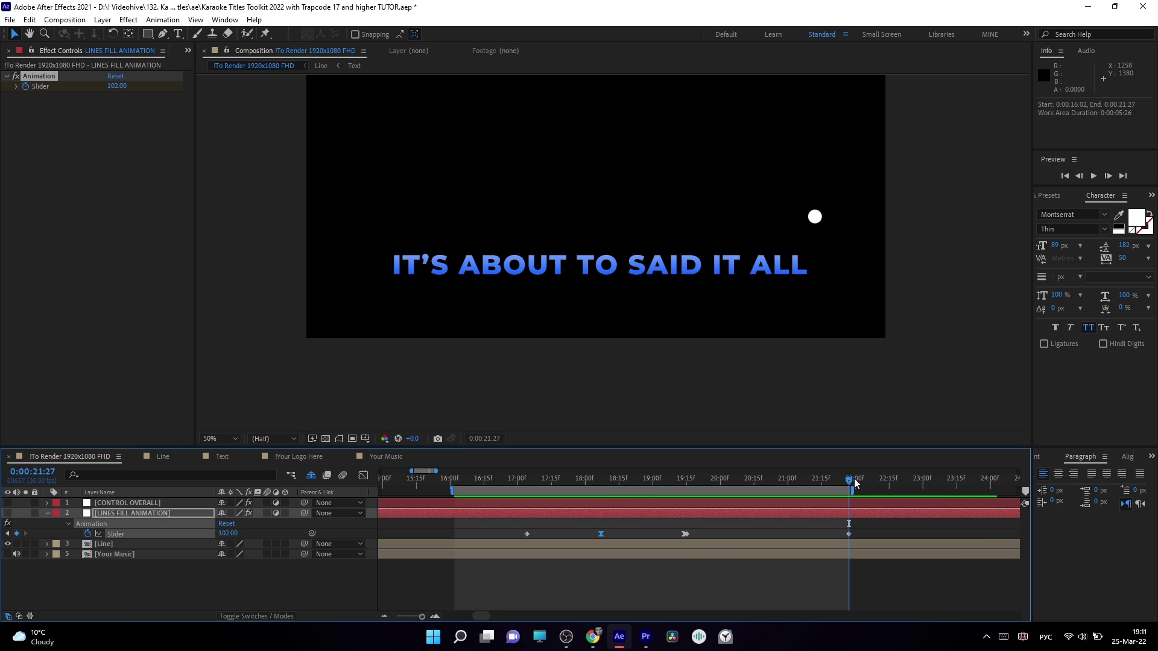
key("space")
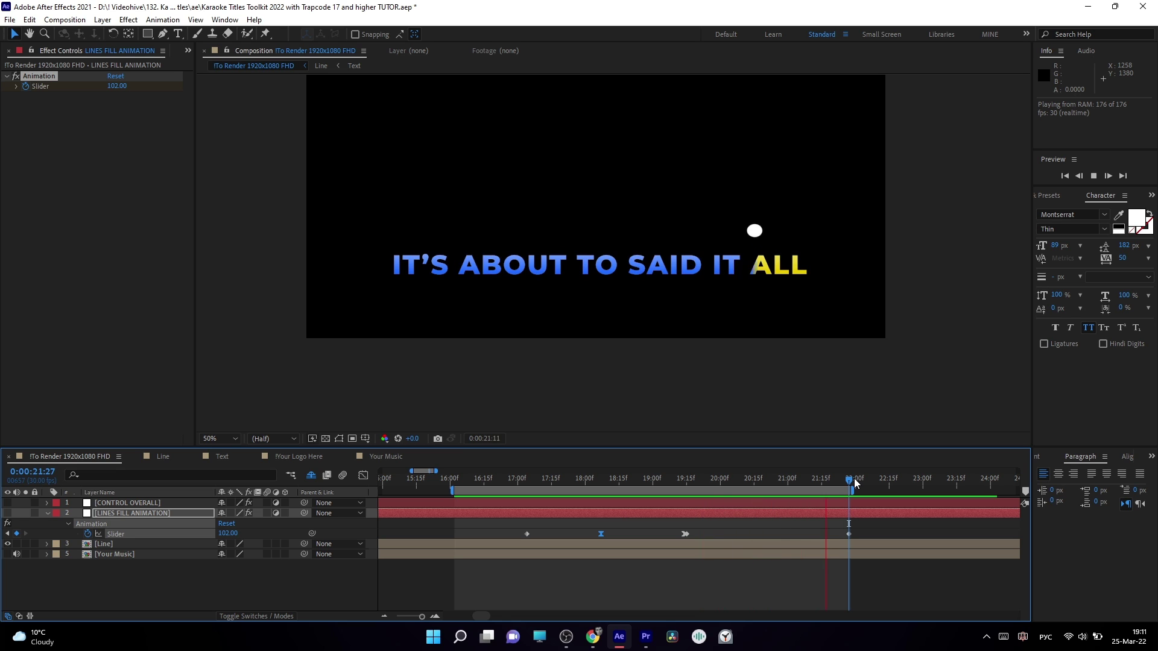
- Stop at 19:05, switch off Bounce Ball and enable Lightnings on [CONTROL OVERALL], then check LINES FILL ANIMATION at 19:04
left_click(664, 479)
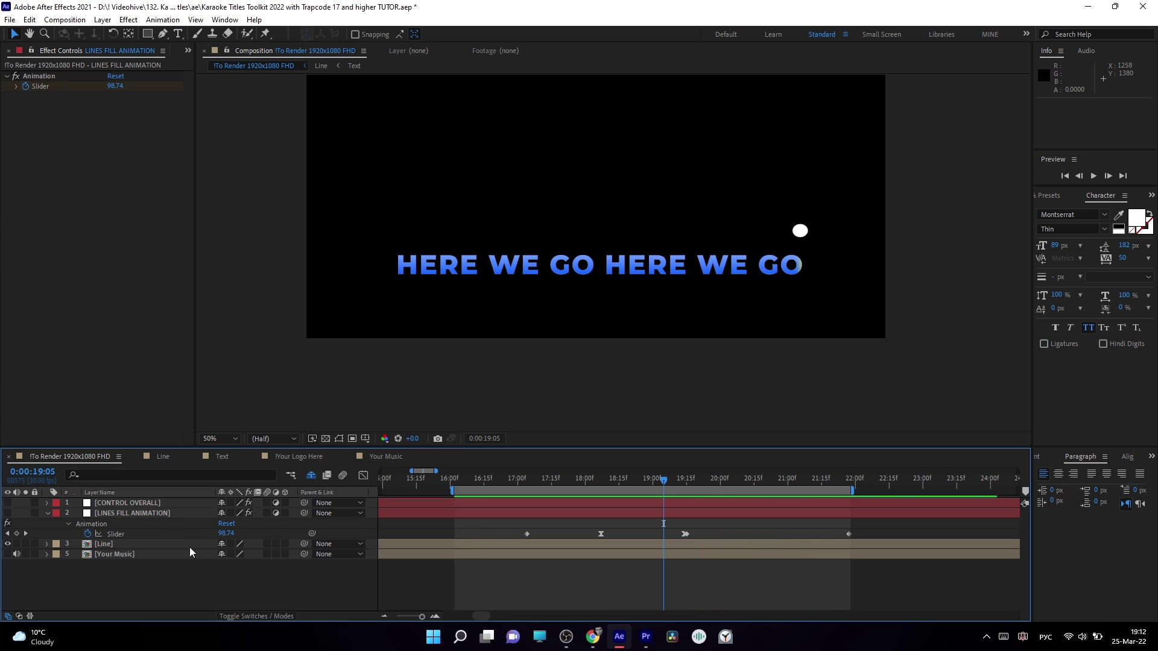
left_click(142, 505)
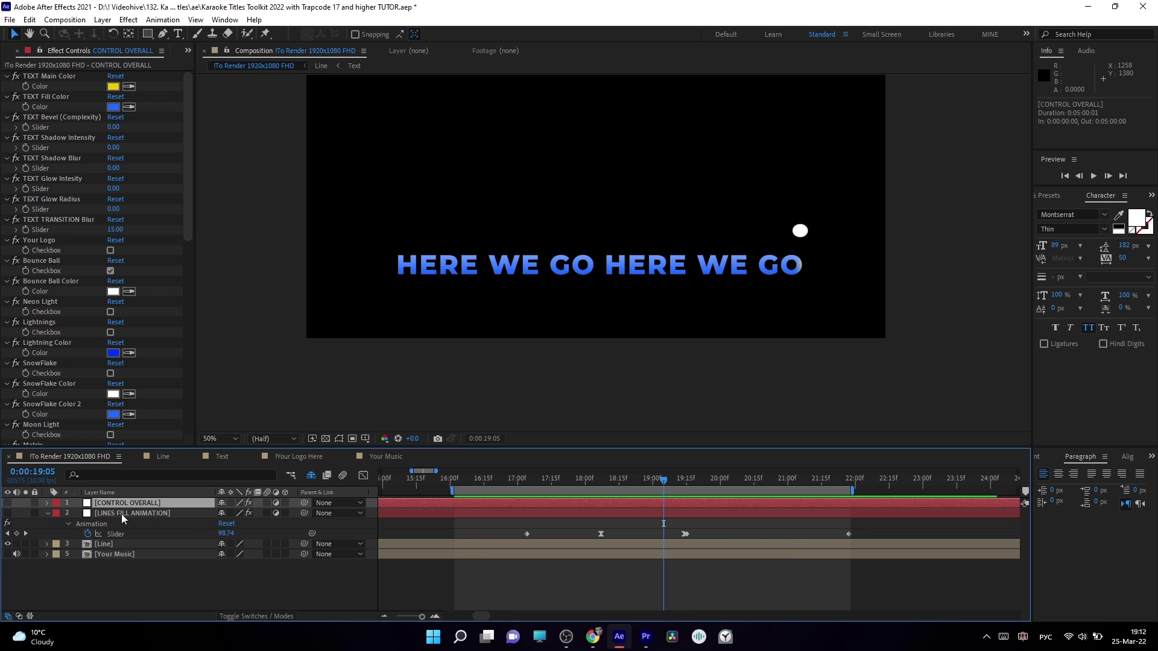
left_click(111, 270)
left_click(110, 333)
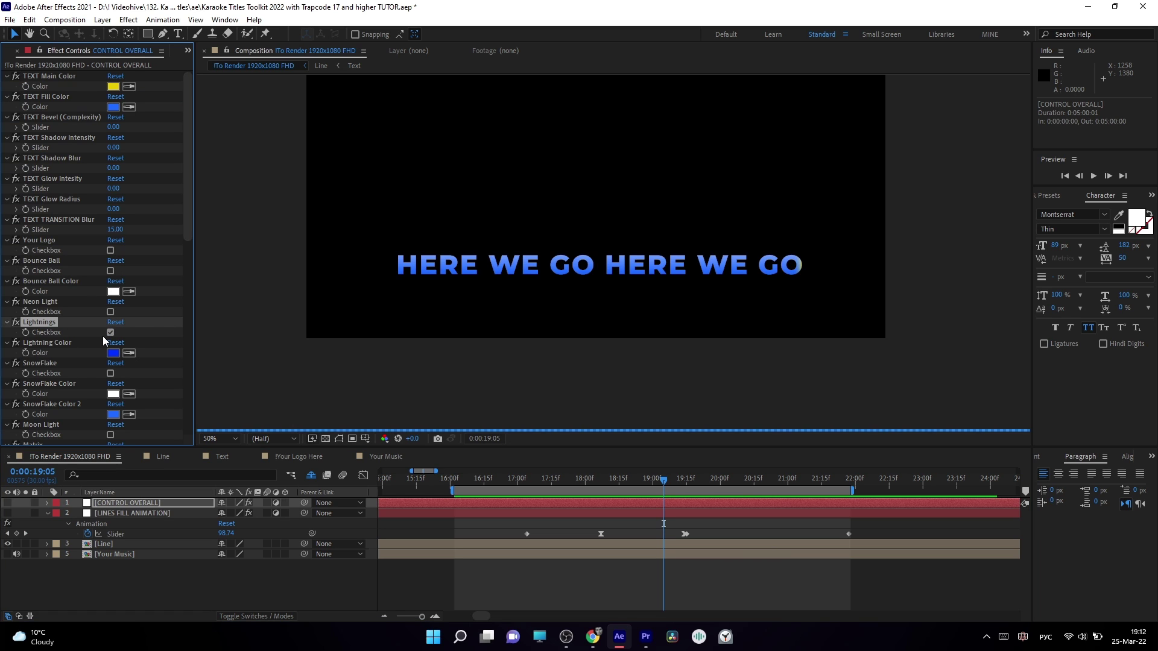
scroll(102, 335, "down", 2)
left_click(501, 266)
key("Page_Up")
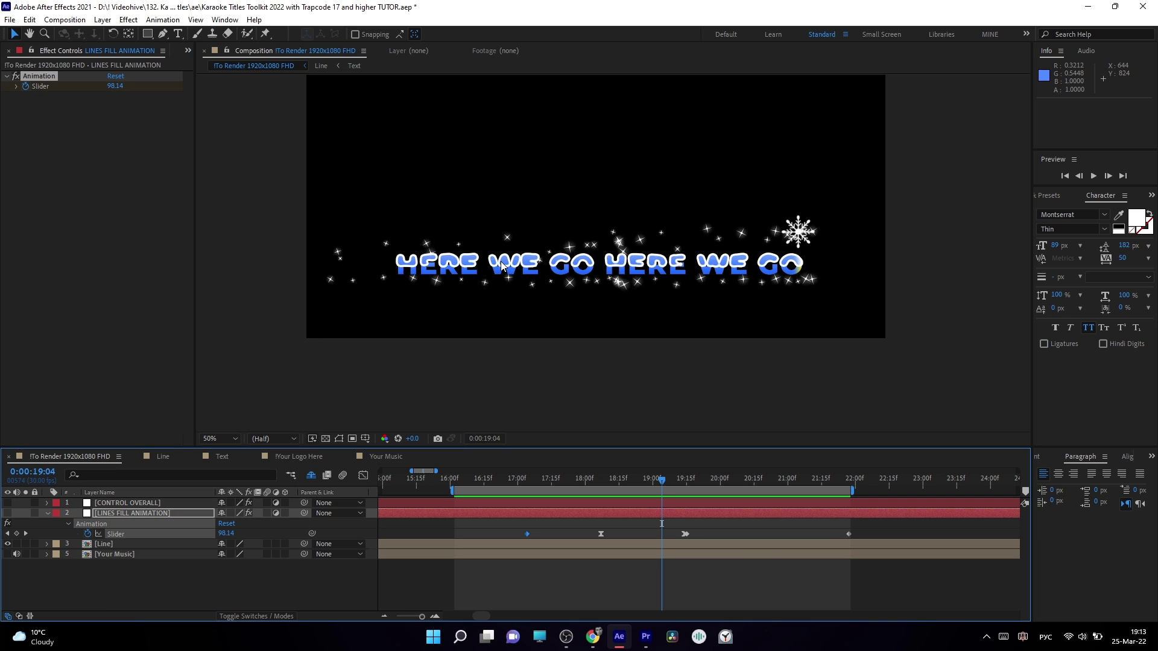